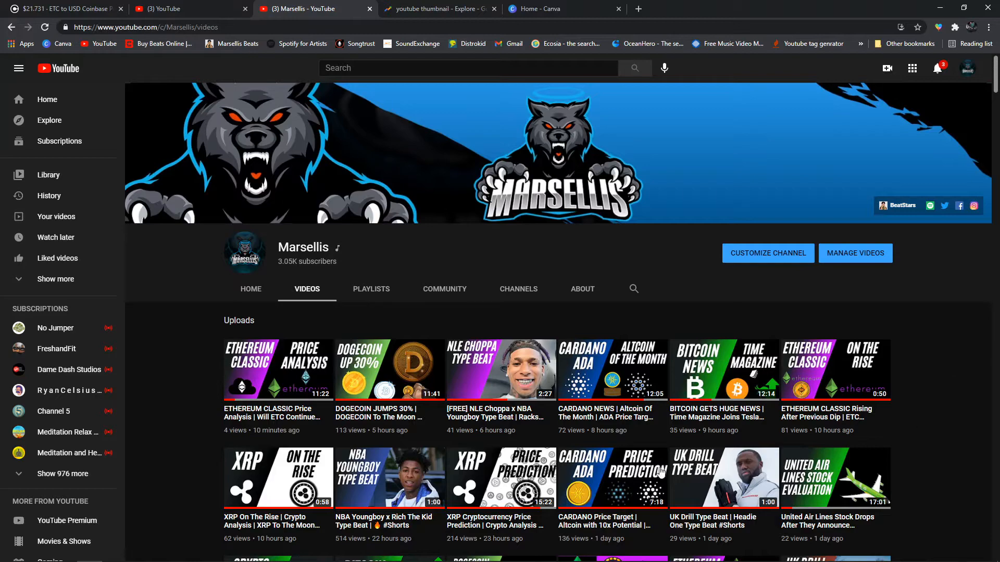
Examine the thumbnails of the uploaded videos on the Marsellis YouTube channel, from the newest to the oldest
scroll(967, 393, "down", 5)
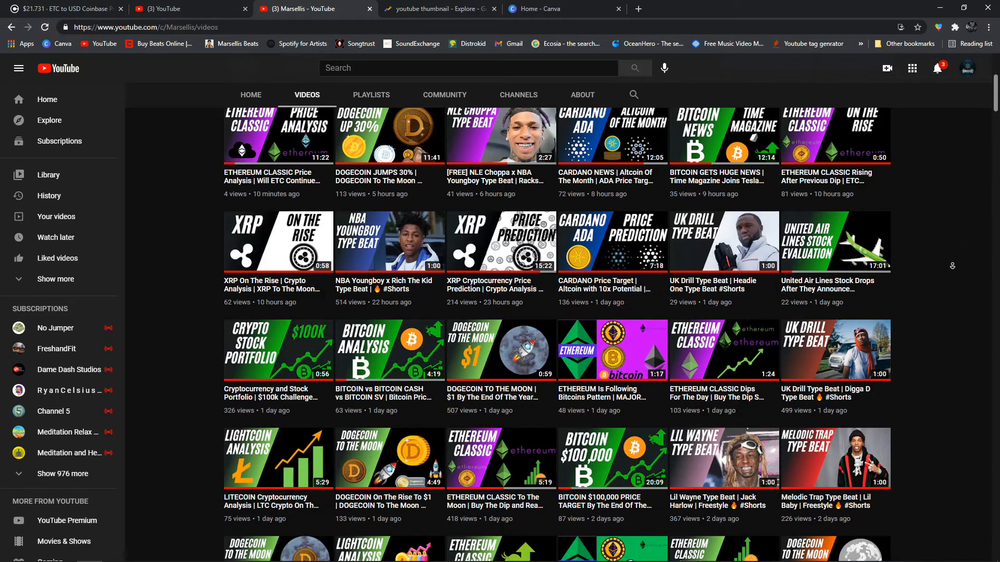
scroll(953, 266, "down", 15)
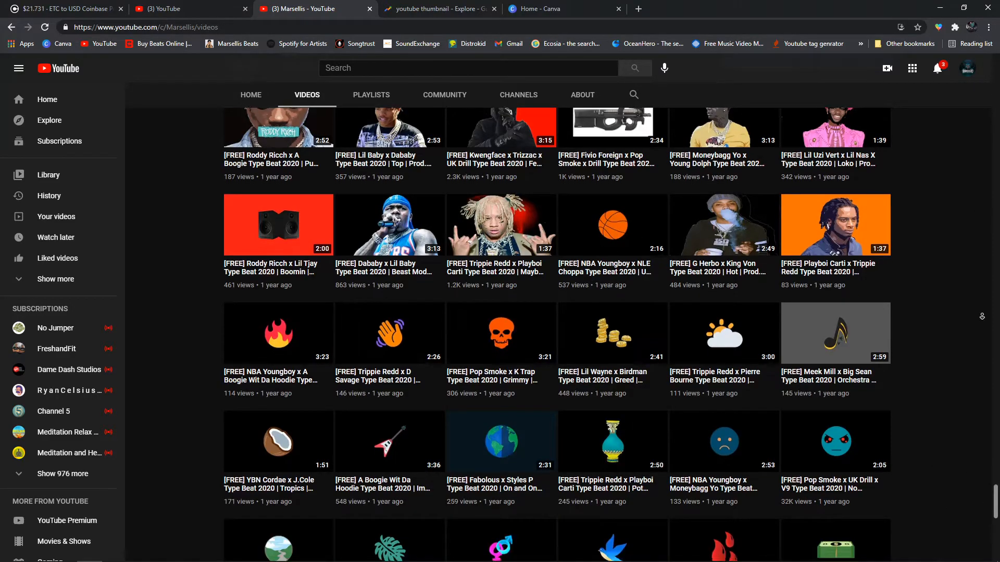
scroll(988, 283, "down", 10)
scroll(988, 283, "down", 10)
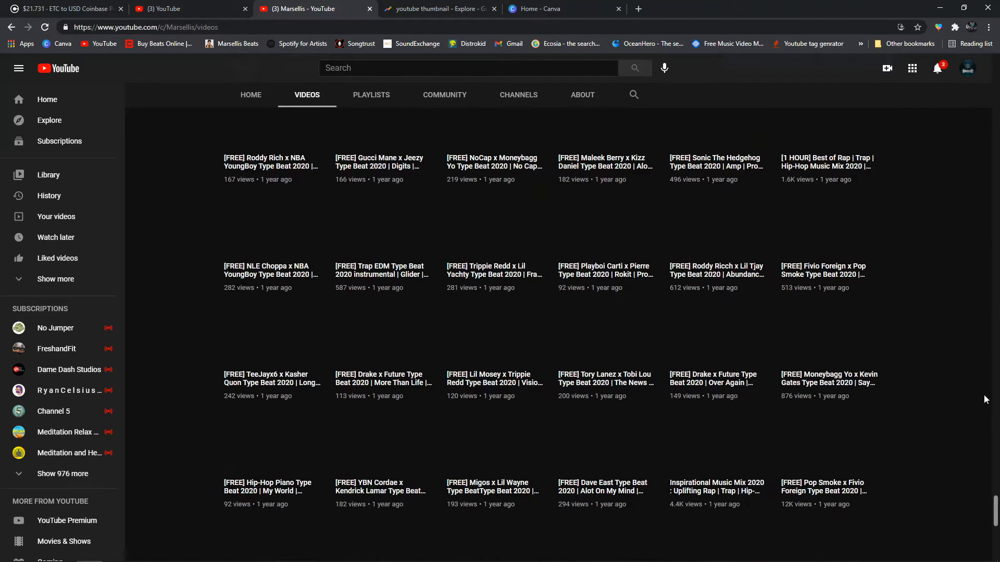
scroll(770, 378, "down", 10)
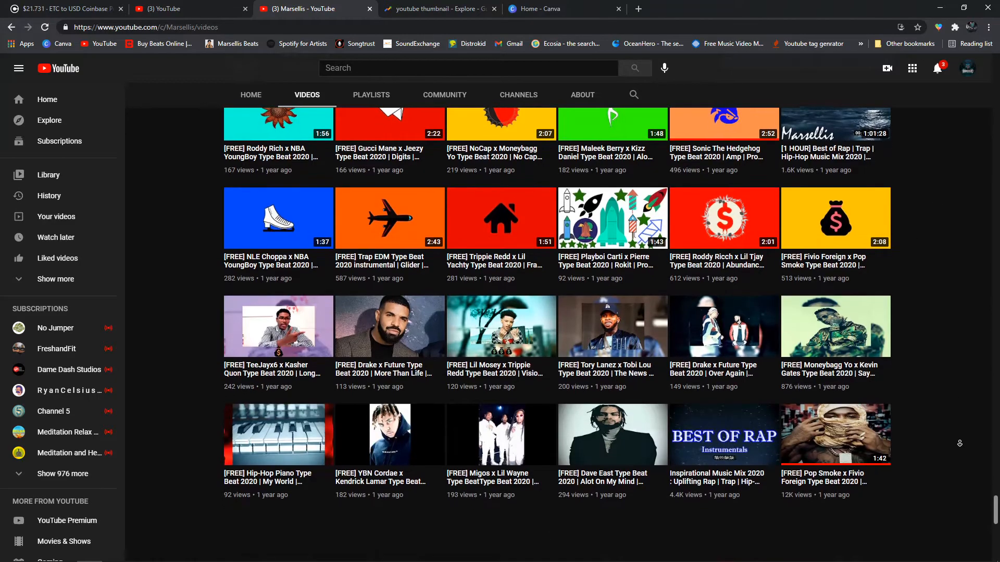
scroll(948, 106, "up", 20)
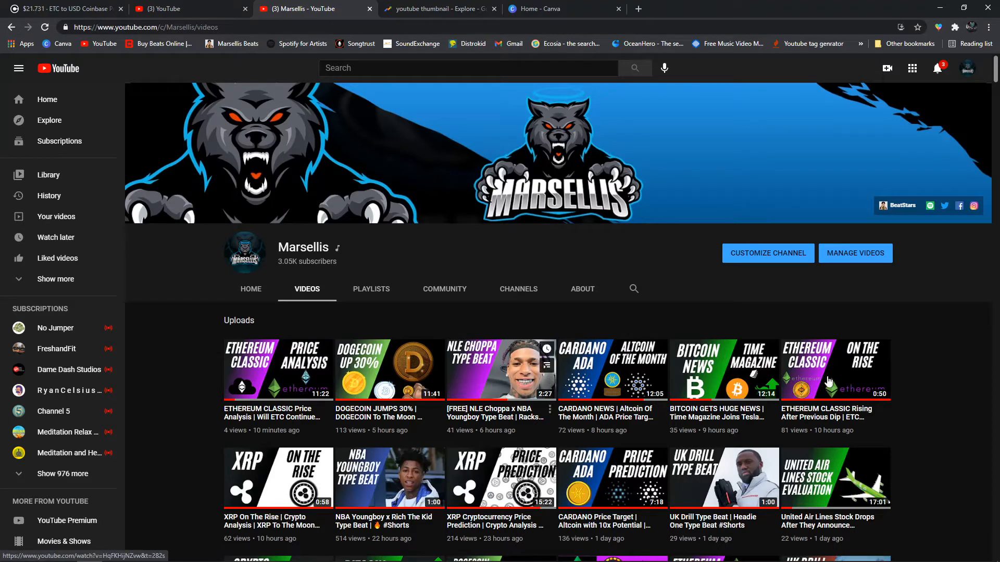
scroll(936, 373, "down", 3)
scroll(936, 374, "down", 3)
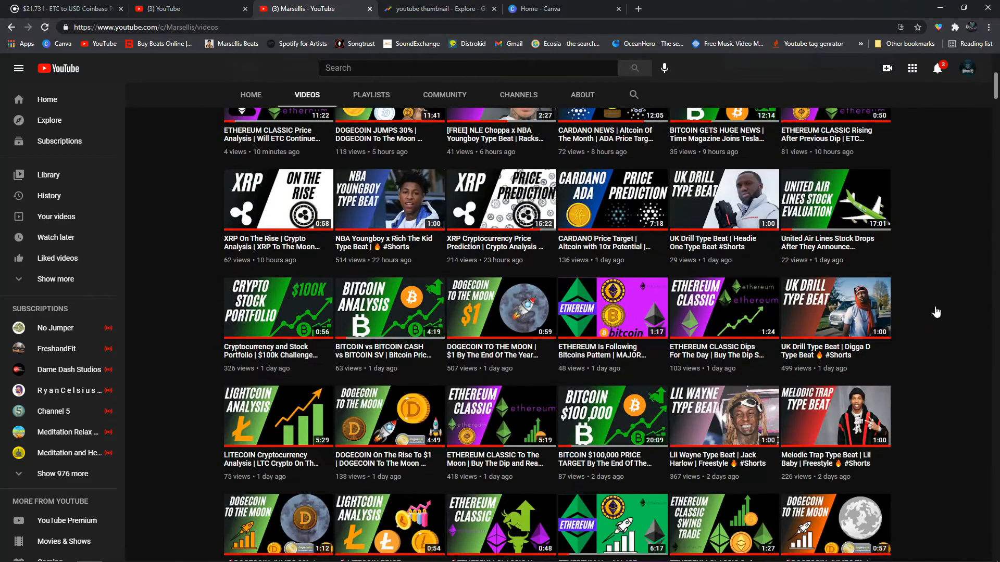
scroll(936, 311, "down", 5)
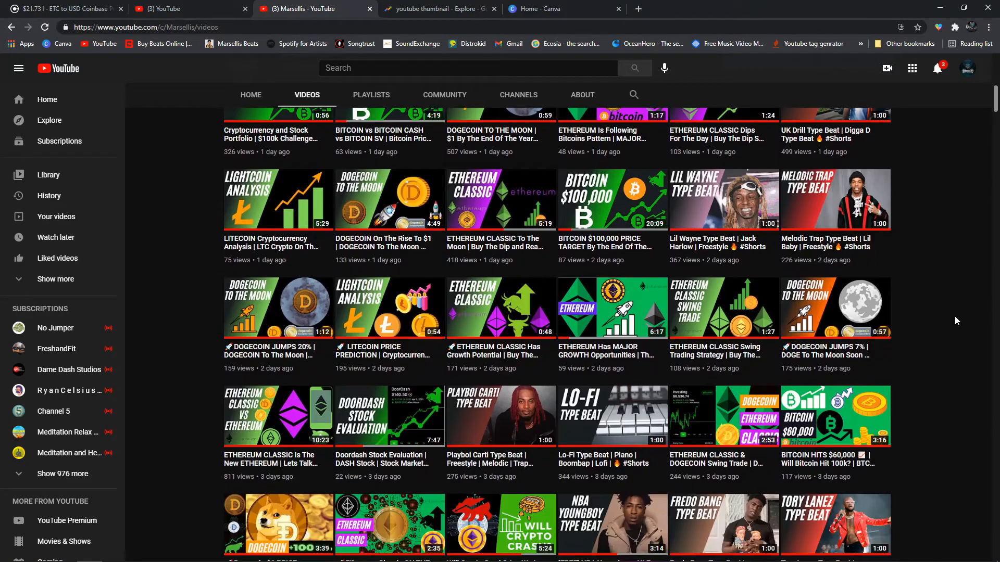
scroll(954, 336, "up", 10)
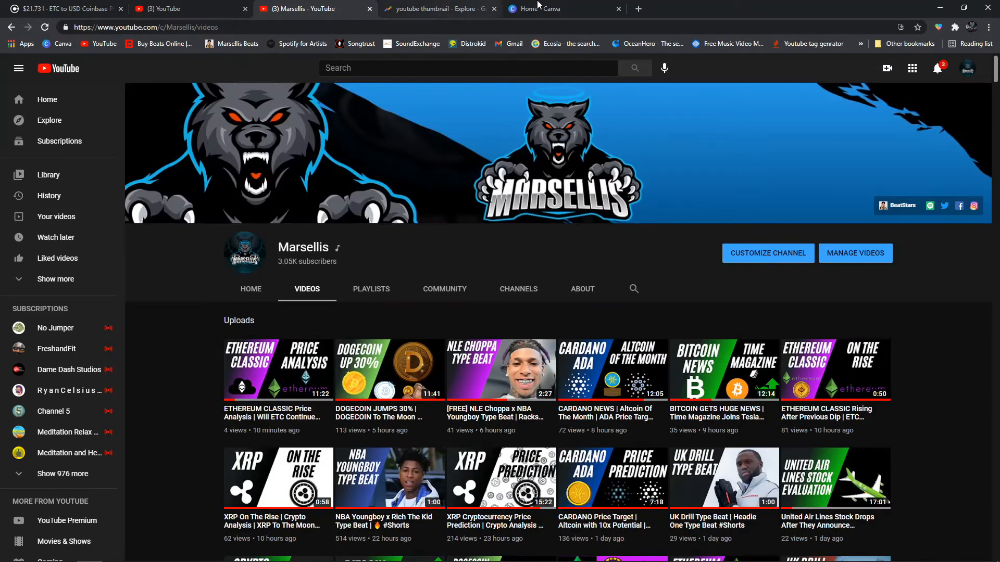
Switch to Canva, closing the YouTube thumbnail trends page, and open the full list of saved designs
left_click(540, 6)
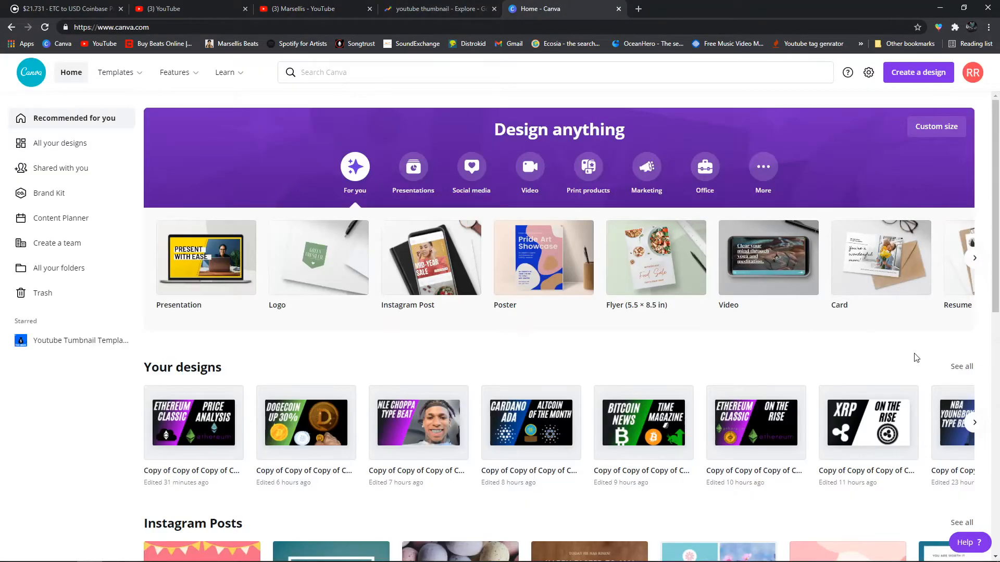
left_click(494, 9)
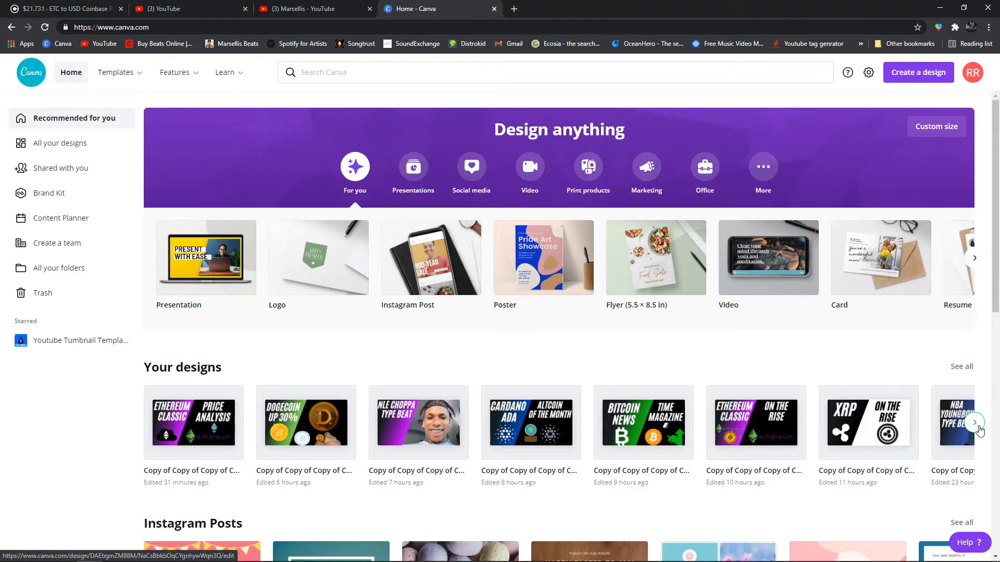
left_click(975, 423)
left_click(975, 423)
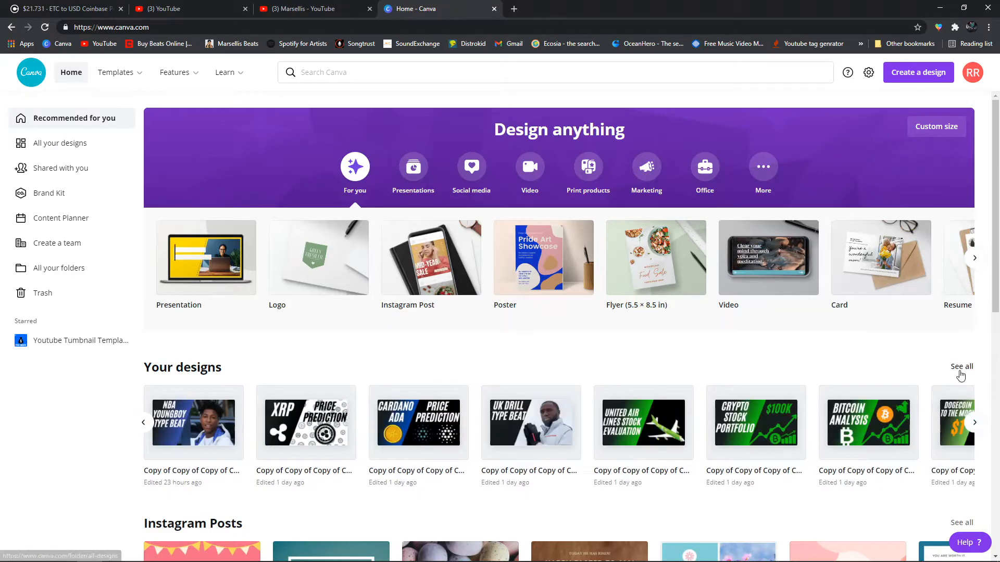
left_click(962, 367)
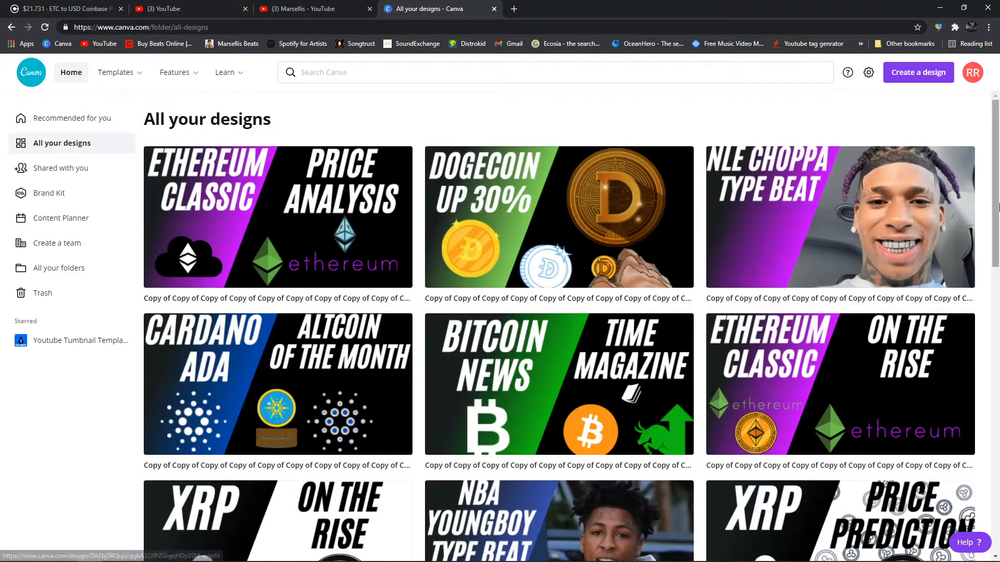
Open a copy of the "Ethereum Classic Price Analysis" thumbnail design for editing
mouse_move(998, 208)
left_mouse_down()
mouse_move(999, 296)
mouse_move(998, 207)
left_mouse_up()
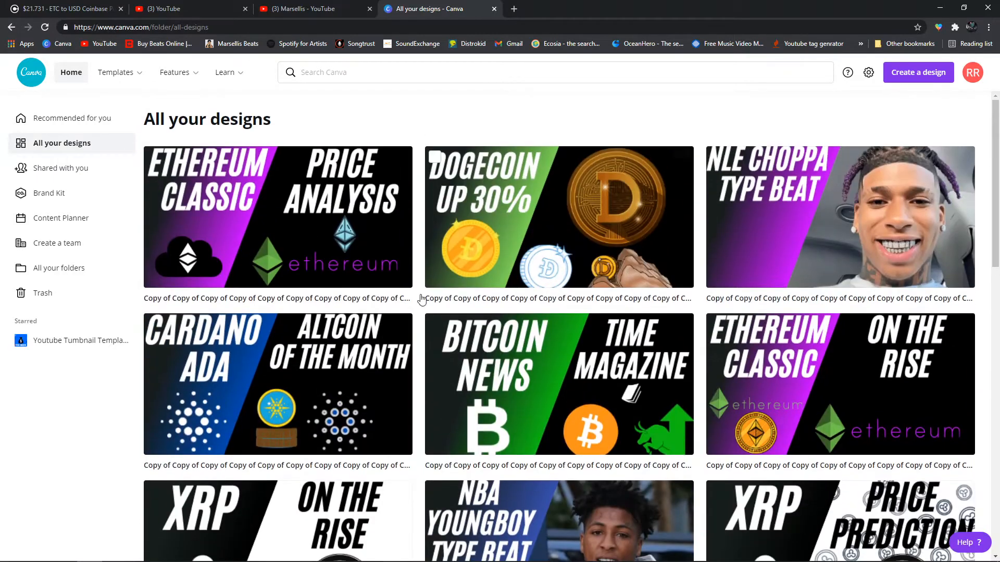
scroll(998, 332, "down", 2)
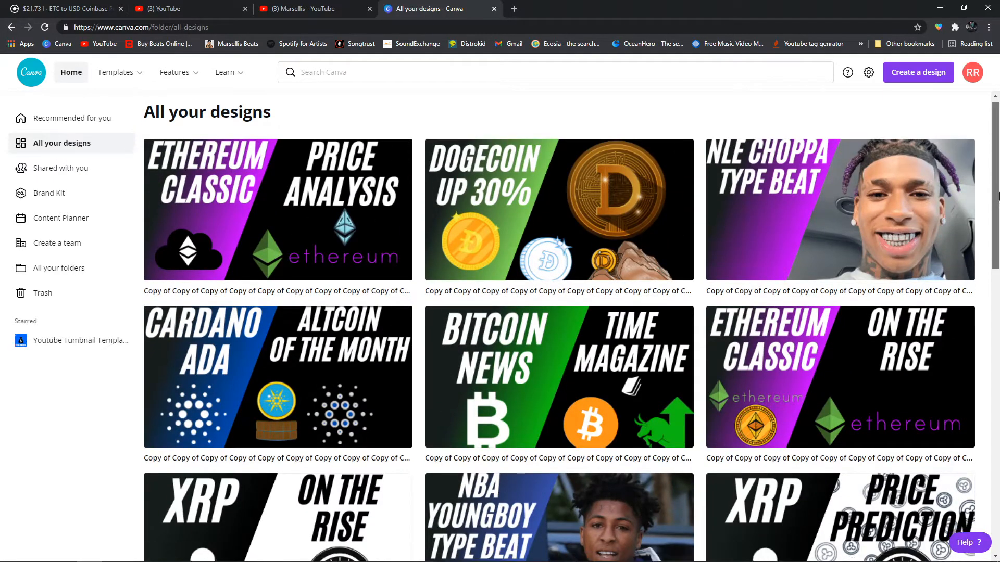
left_click_drag(999, 331, 998, 177)
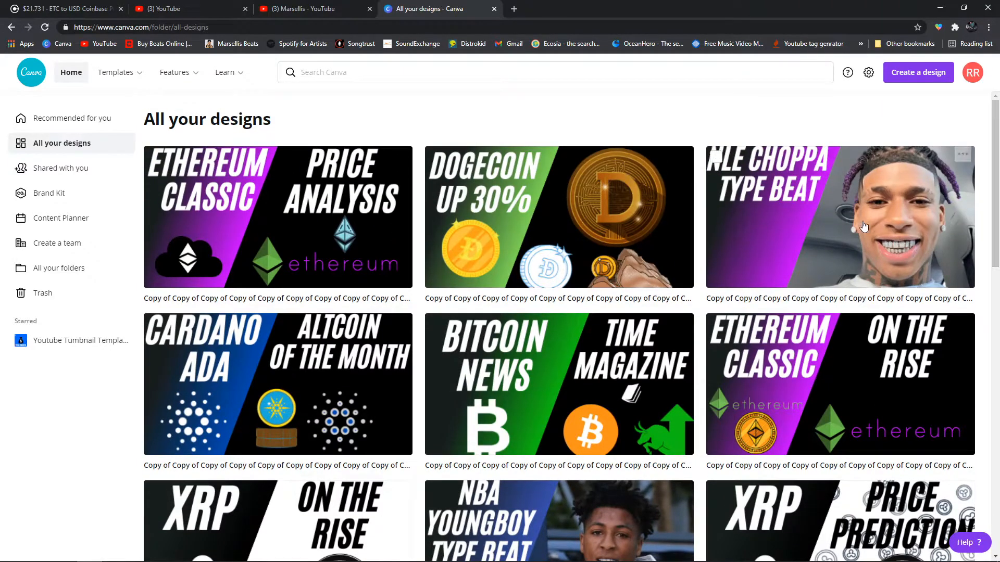
left_click(273, 253)
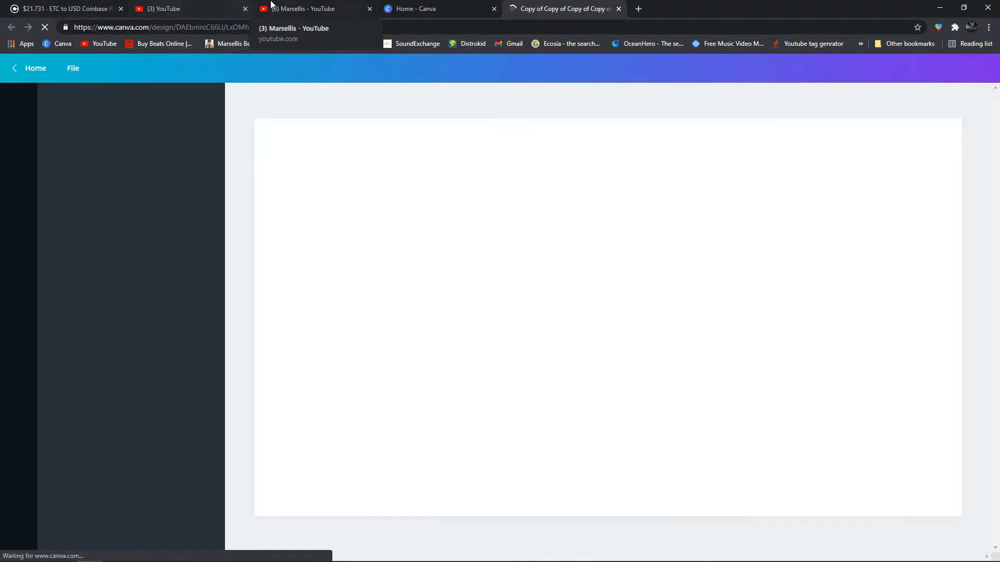
Switch to YouTube and examine the video thumbnails in the home feed
left_click(227, 8)
scroll(558, 313, "down", 15)
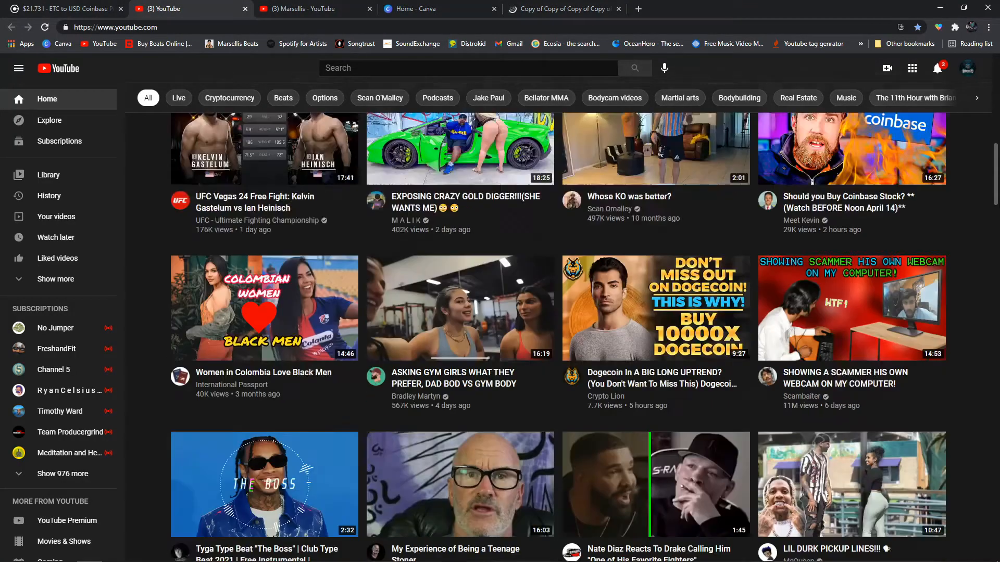
scroll(584, 336, "down", 18)
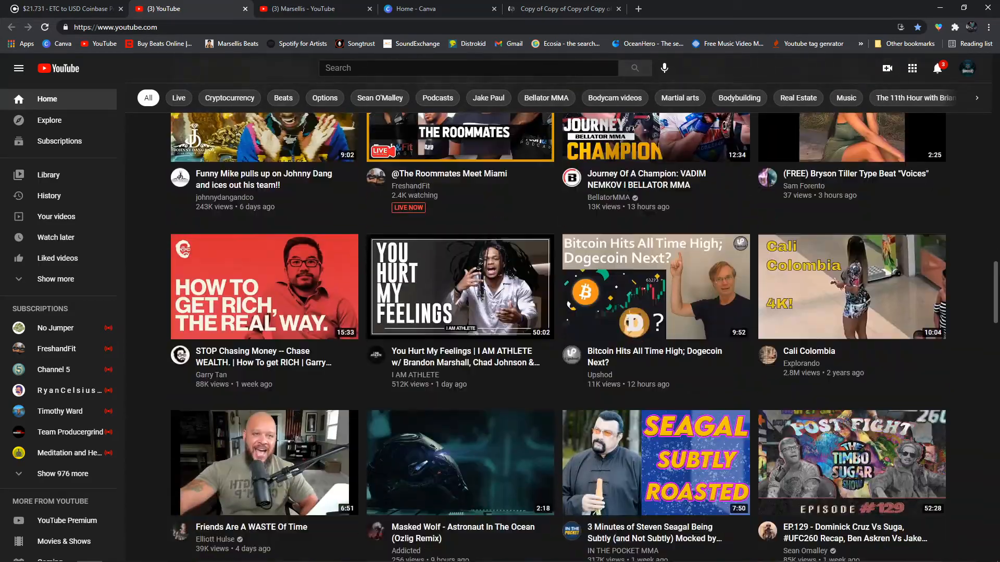
scroll(559, 337, "down", 20)
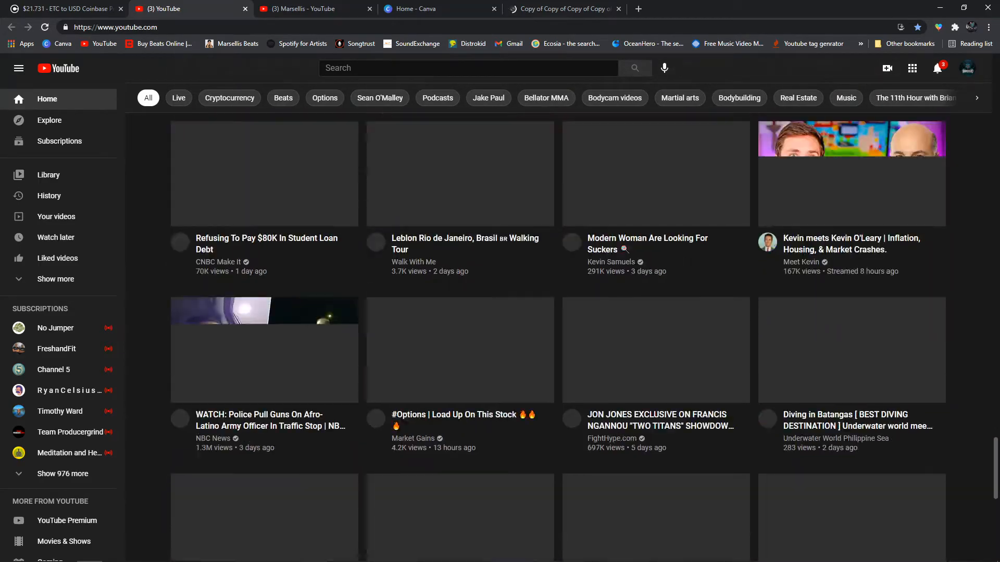
scroll(558, 337, "up", 5)
scroll(993, 385, "down", 15)
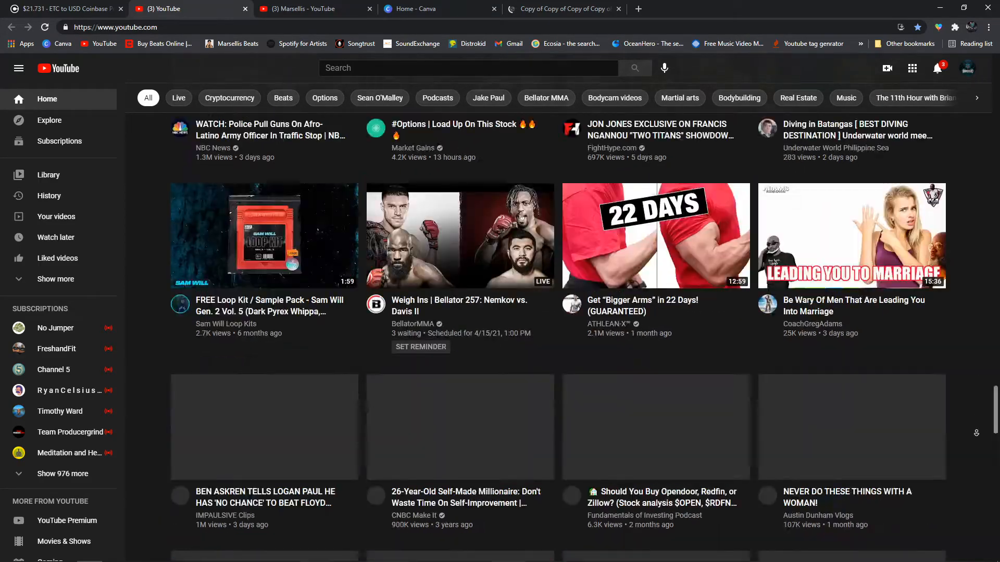
scroll(54, 144, "up", 20)
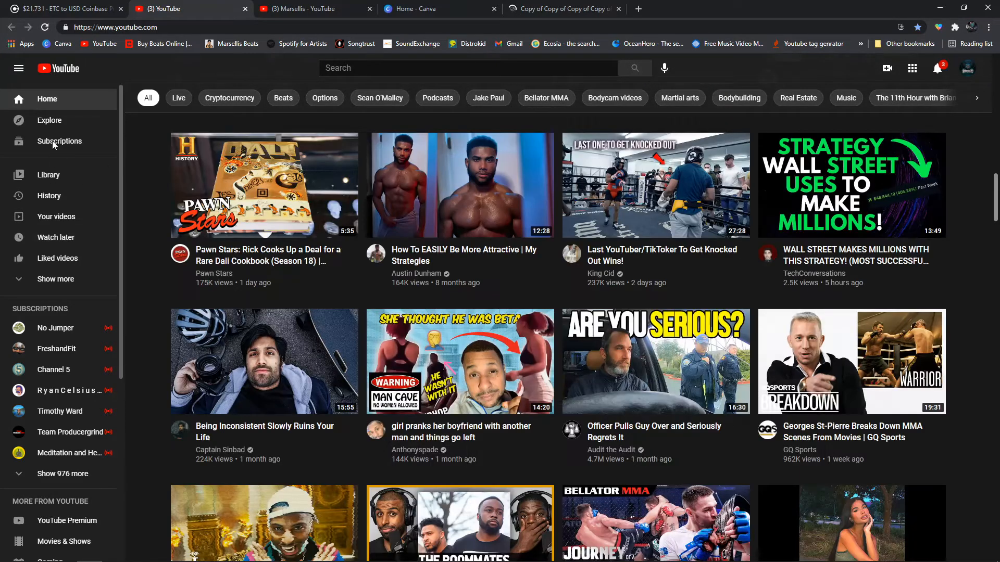
Open the YouTube Subscriptions feed and examine the thumbnails of the latest videos
left_click(54, 145)
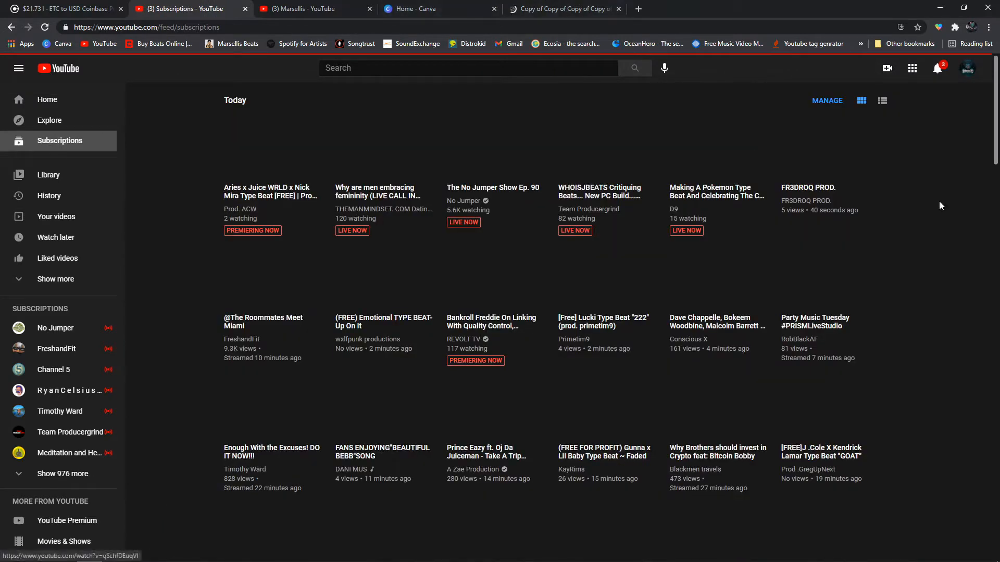
scroll(935, 224, "down", 1)
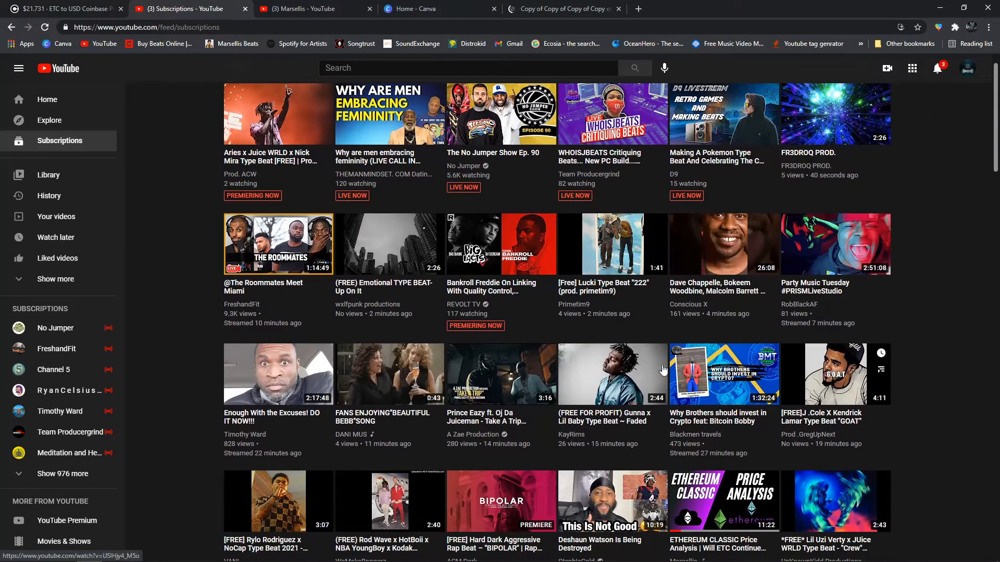
scroll(957, 326, "down", 15)
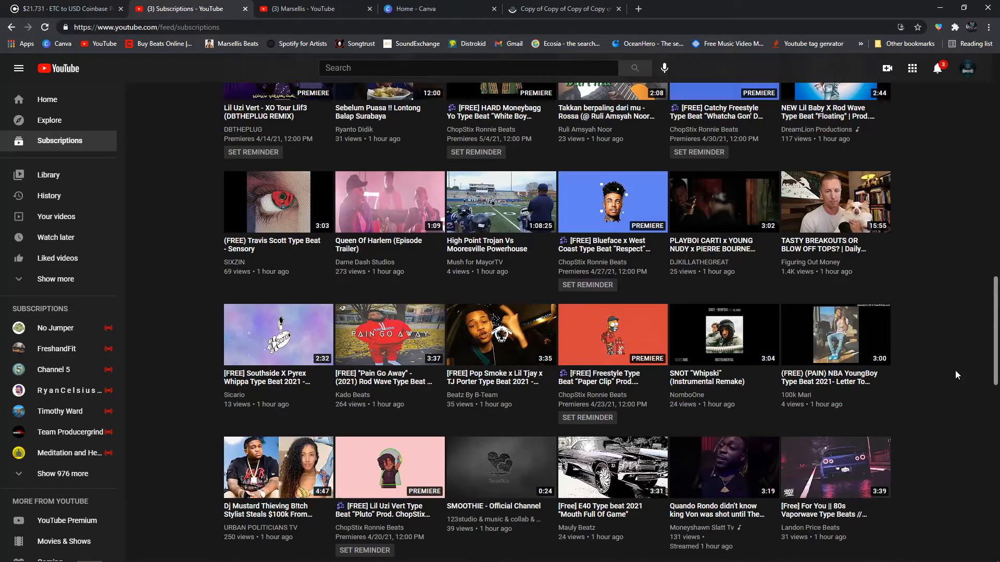
scroll(955, 370, "down", 2)
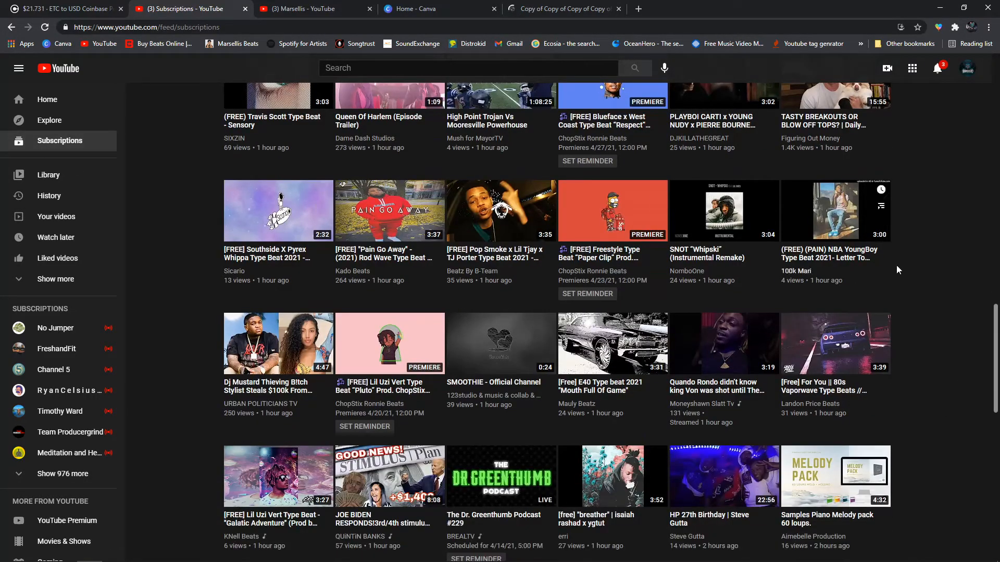
scroll(946, 250, "down", 3)
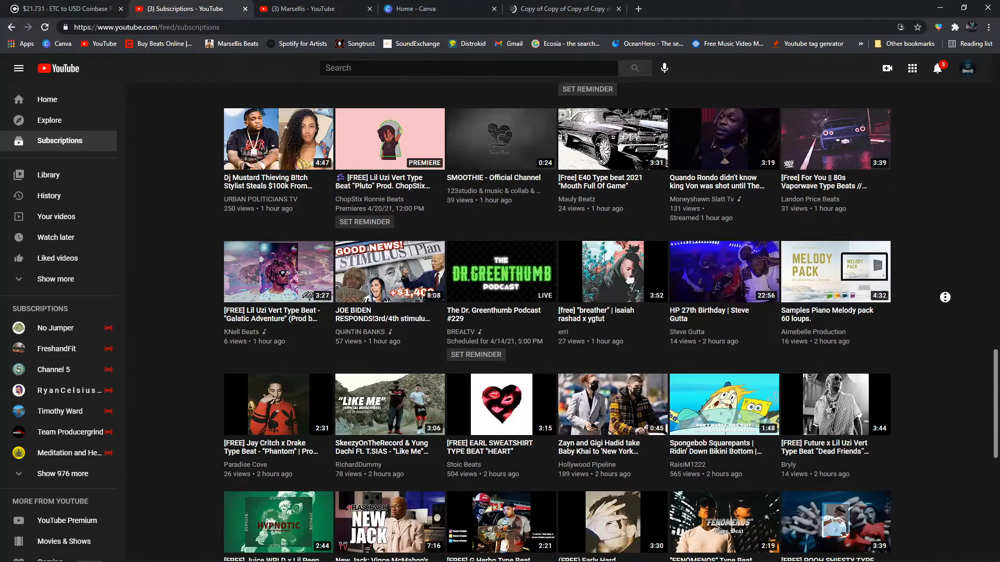
scroll(945, 342, "down", 1)
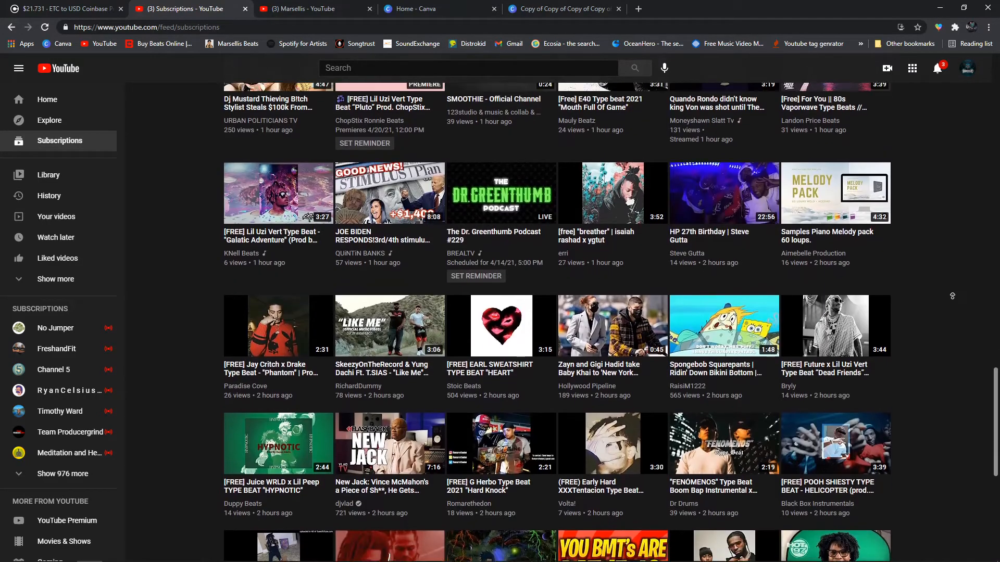
scroll(940, 198, "up", 5)
scroll(940, 198, "up", 10)
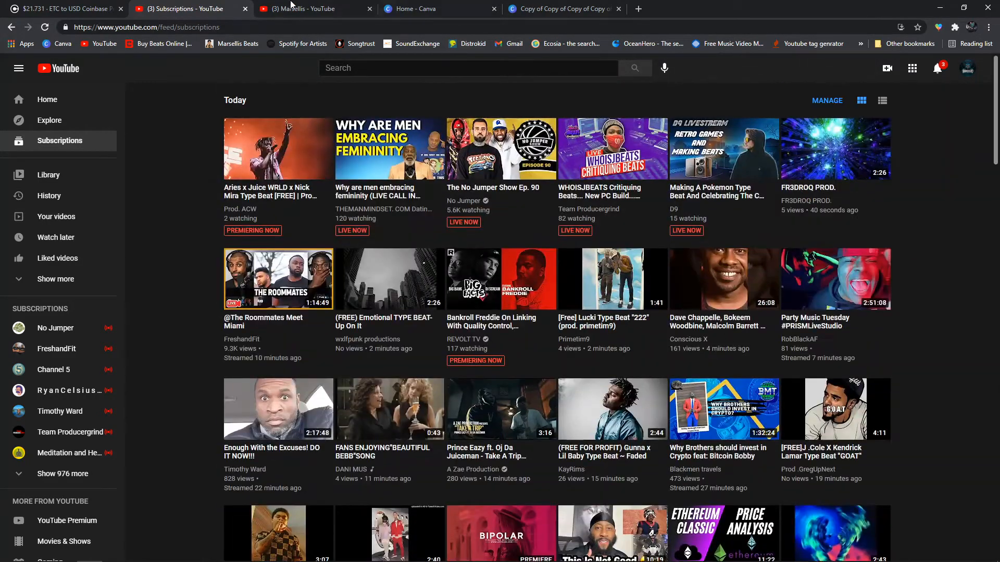
Close the YouTube and Coinbase pages and return to the copied thumbnail design in Canva
left_click(245, 10)
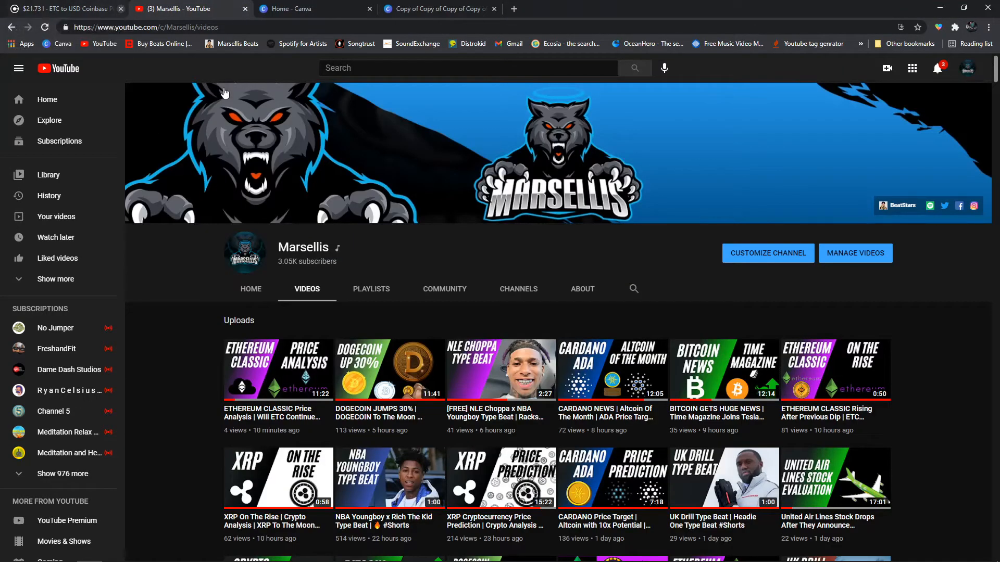
left_click(121, 9)
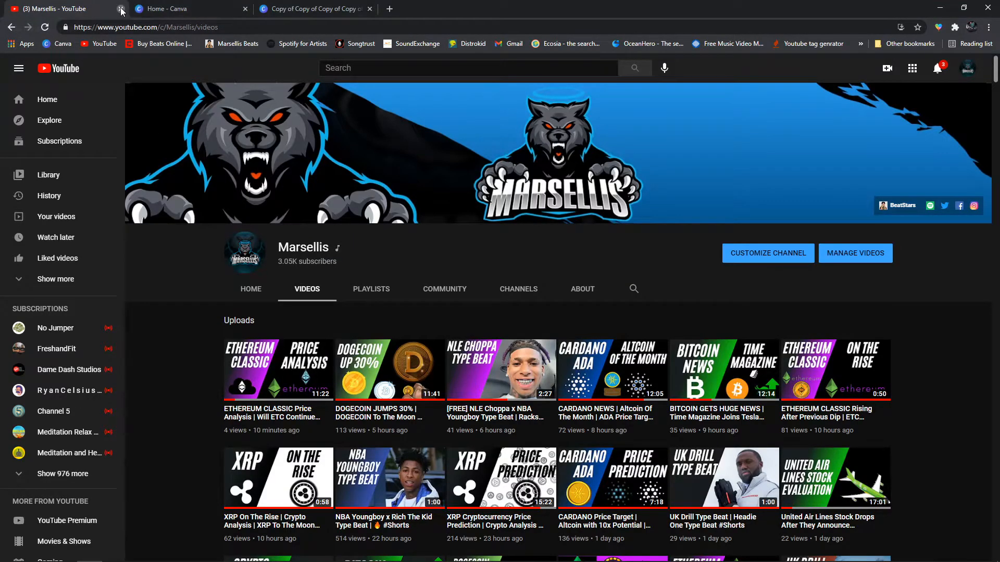
left_click(120, 9)
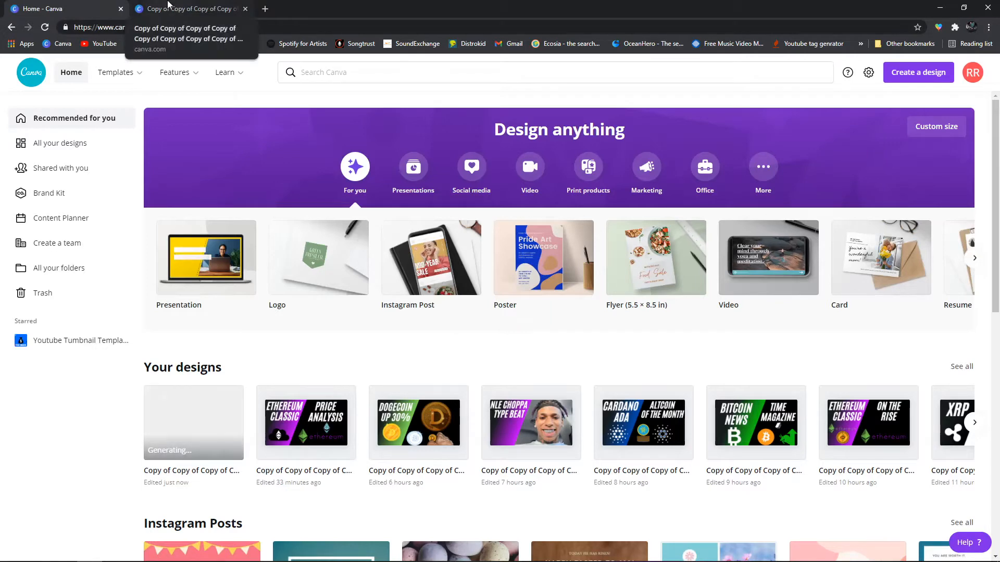
left_click(209, 9)
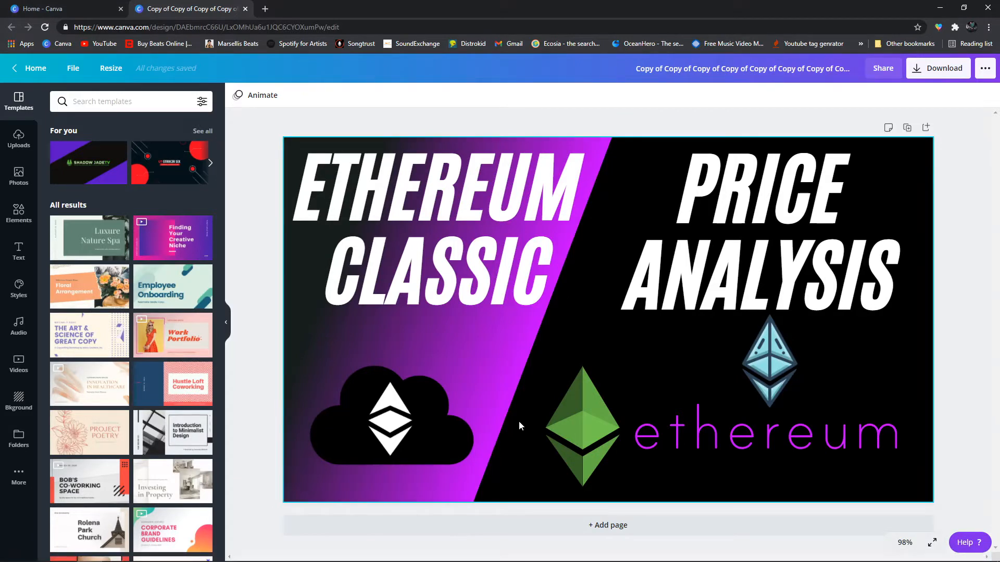
Replace the "ETHEREUM CLASSIC" heading on the purple side of the thumbnail with "YOUTUBE"
left_click(514, 216)
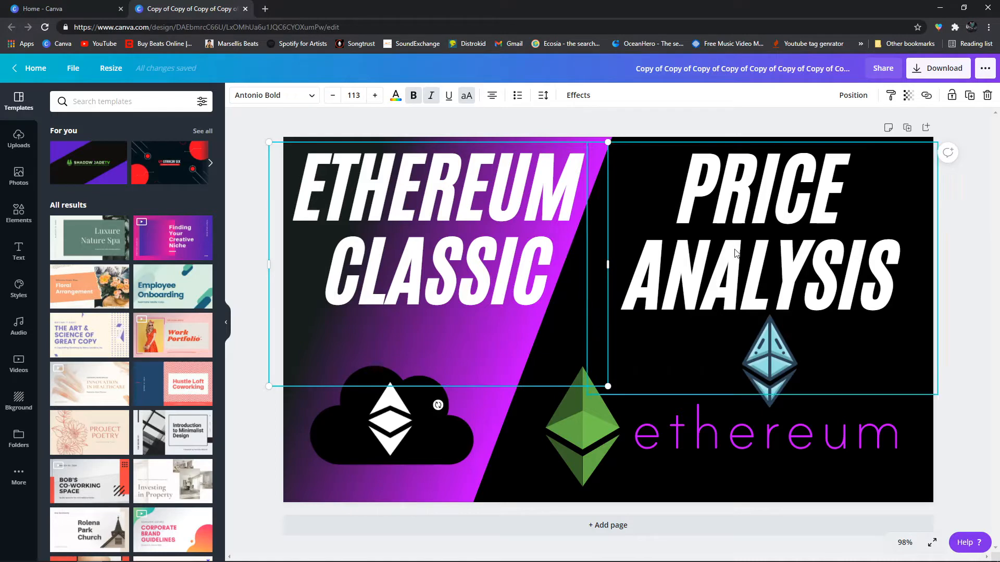
left_click_drag(545, 271, 304, 191)
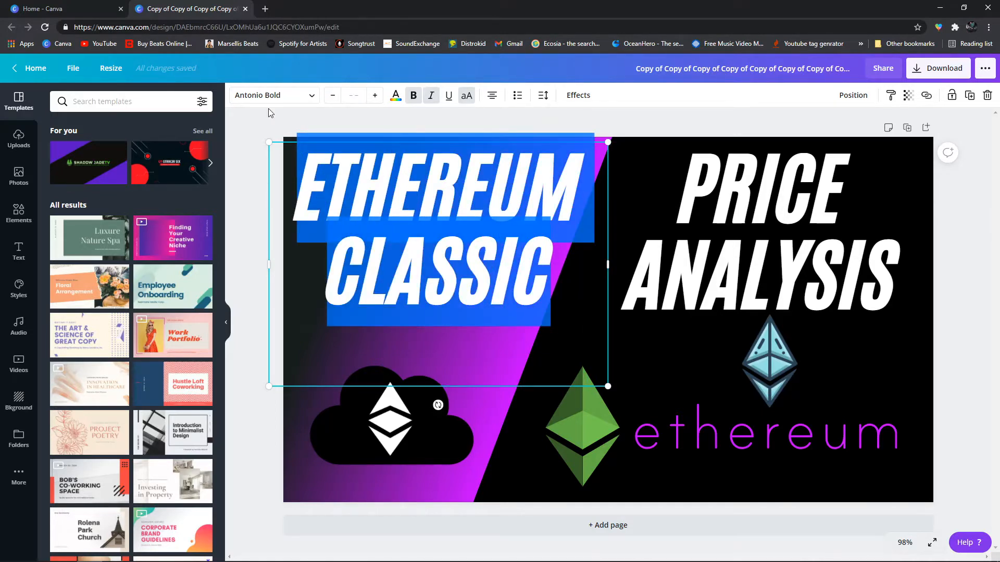
type("YOUTUBE")
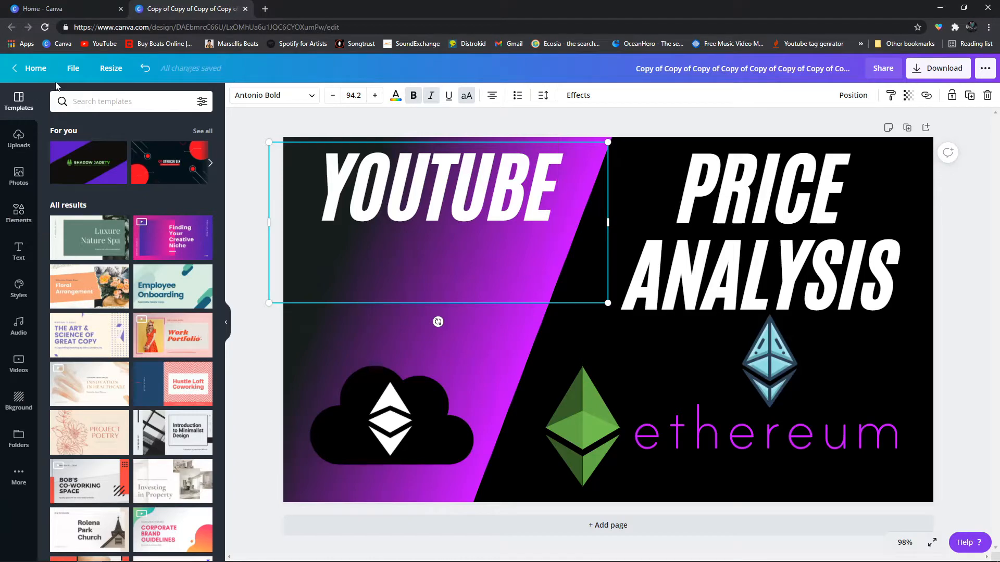
Search the elements for "bitcoin", try the flat orange Bitcoin logo under the YOUTUBE heading, and delete it
left_click(20, 213)
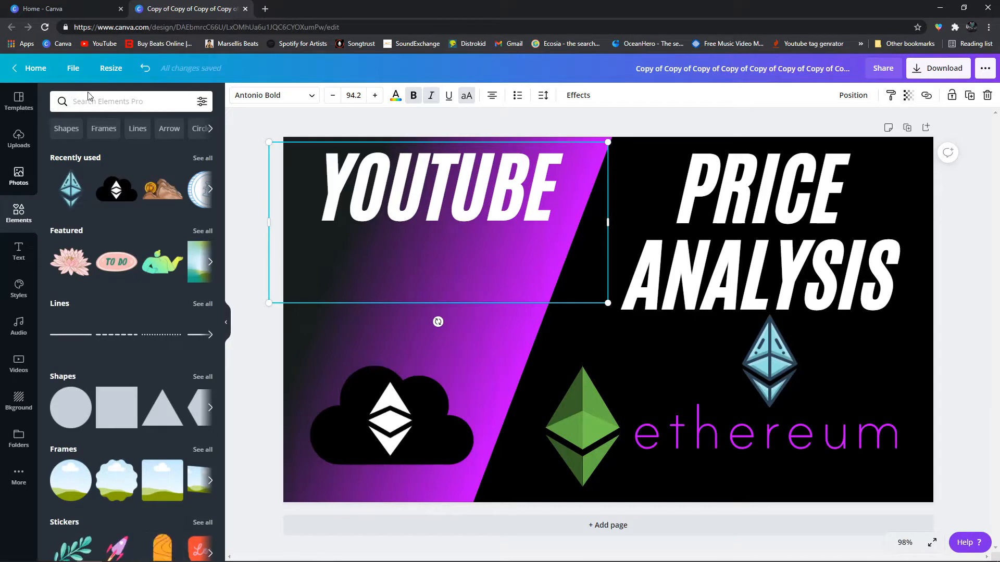
left_click(97, 101)
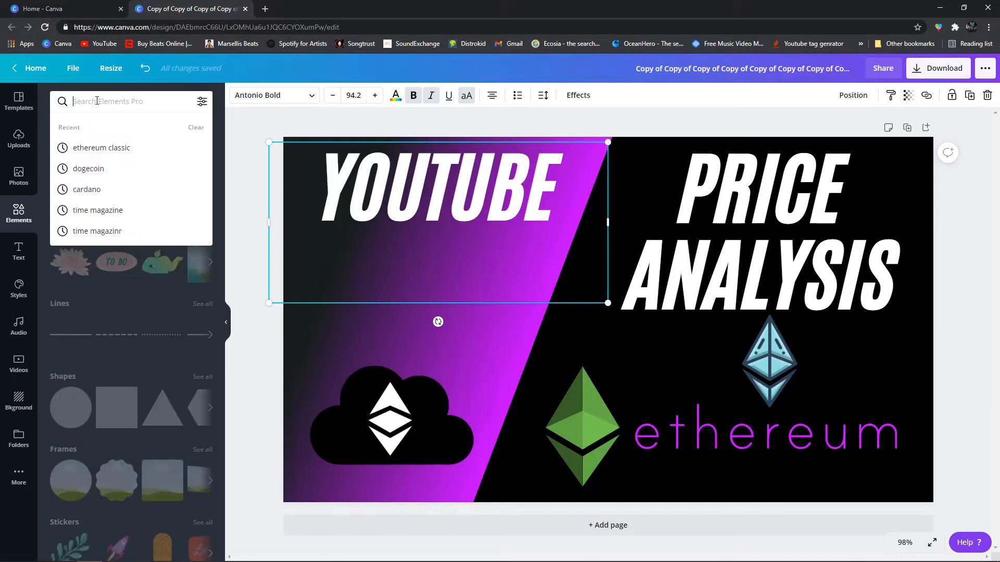
type("bitcoin")
key("Return")
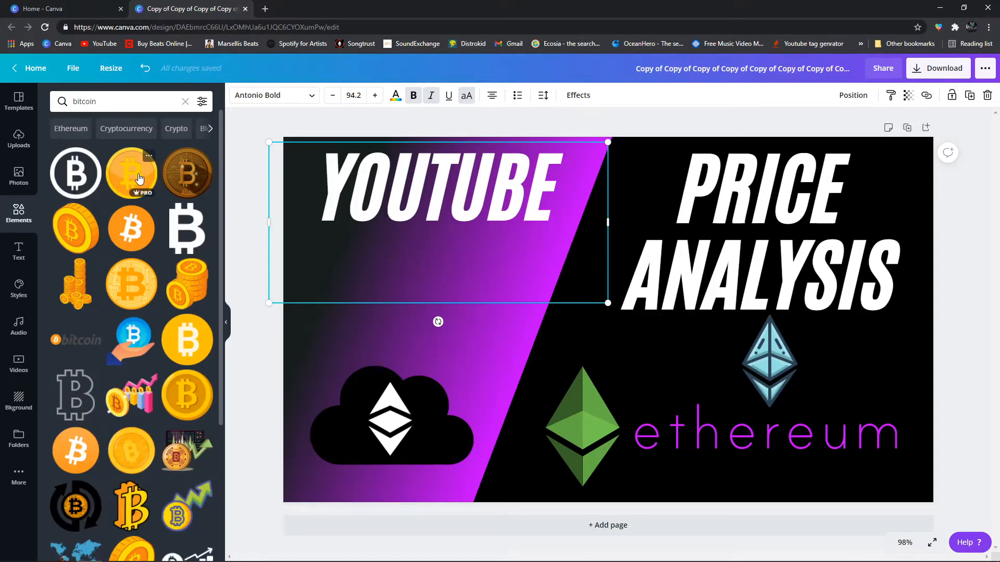
left_click(137, 244)
left_click_drag(570, 319, 438, 295)
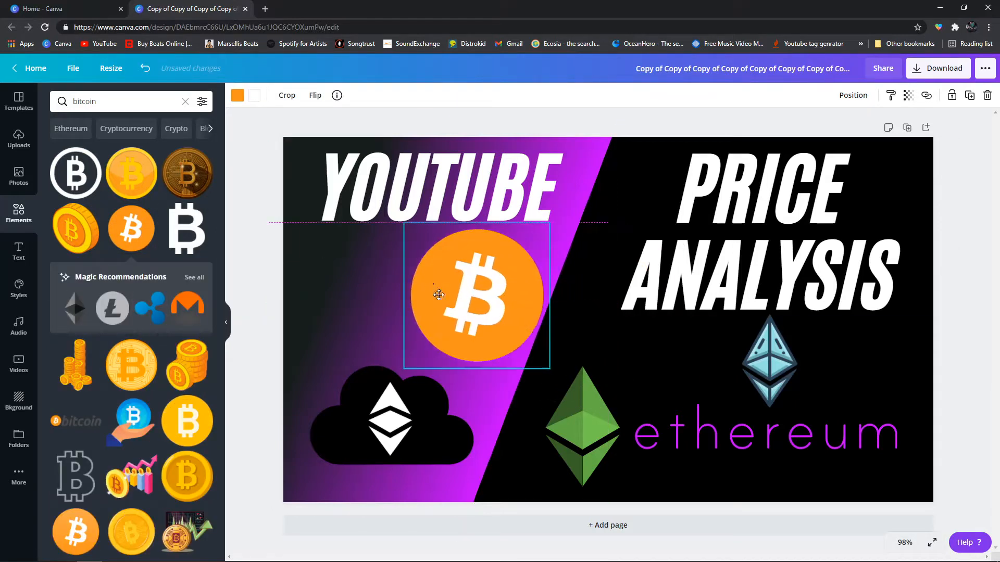
key("Delete")
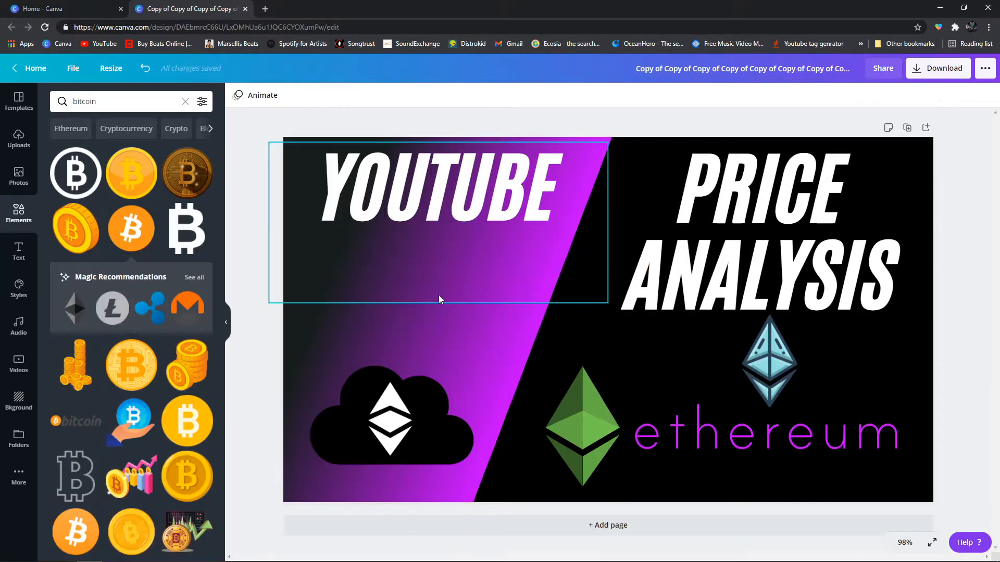
Try the dark gold Bitcoin coin graphic under the YOUTUBE heading and delete it
left_click(168, 177)
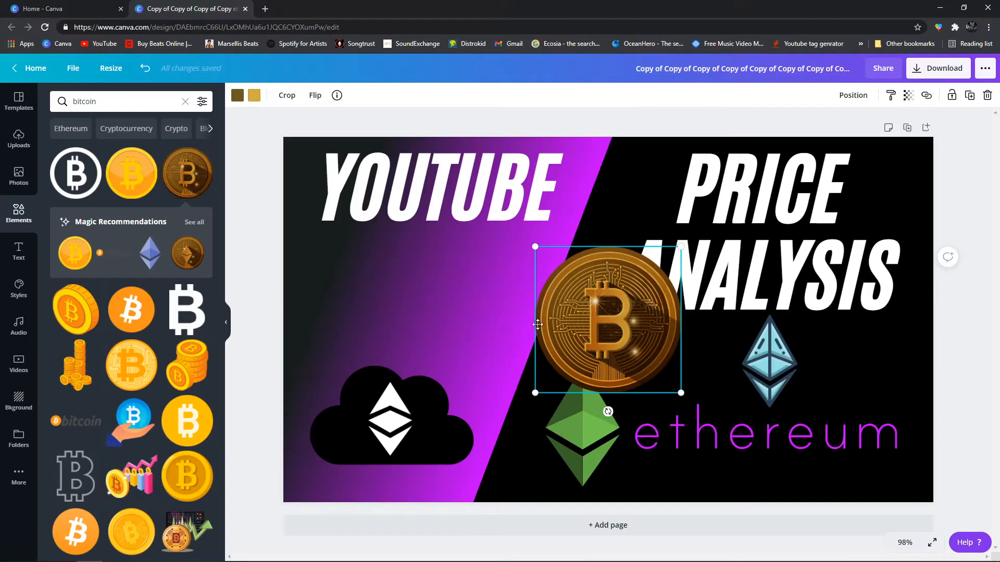
left_click_drag(537, 324, 414, 293)
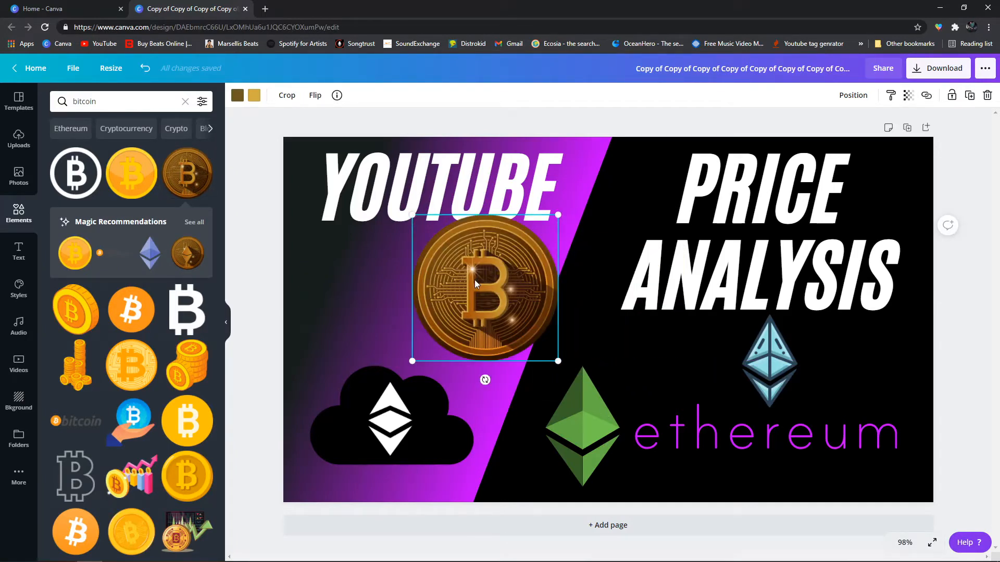
key("Delete")
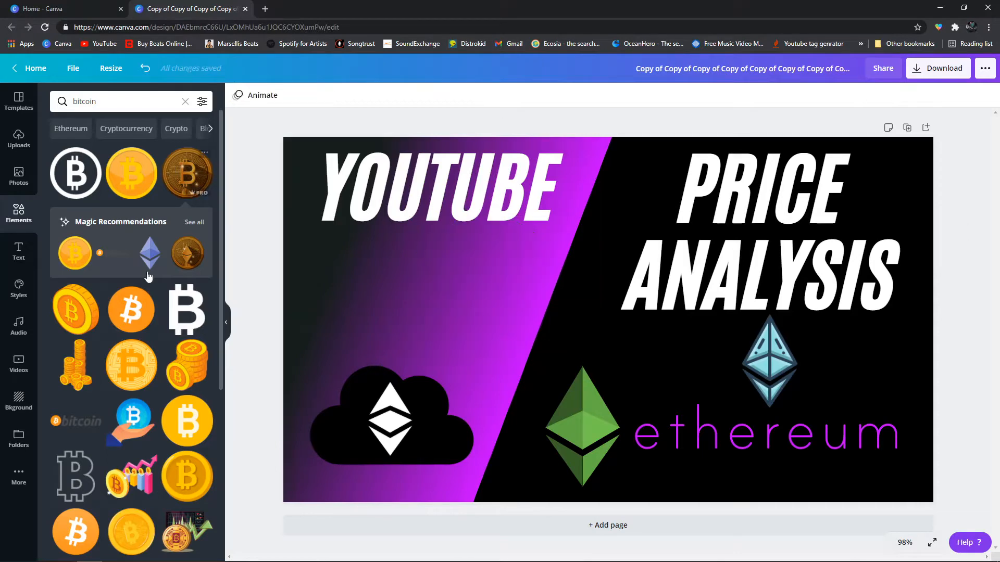
Try the recently used red and blue galaxy photo on the thumbnail, shrink it slightly, and delete it
left_click(19, 186)
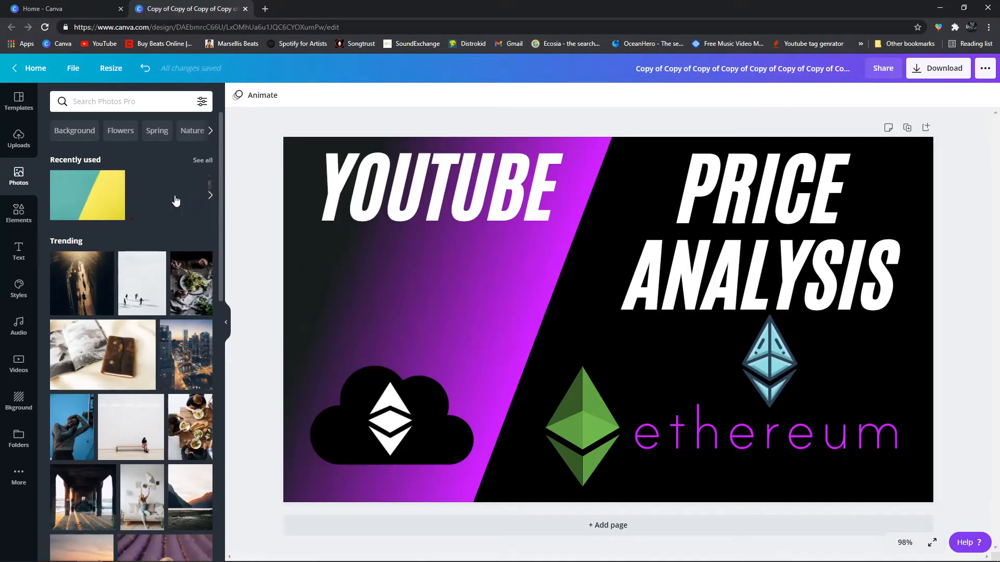
left_click(175, 201)
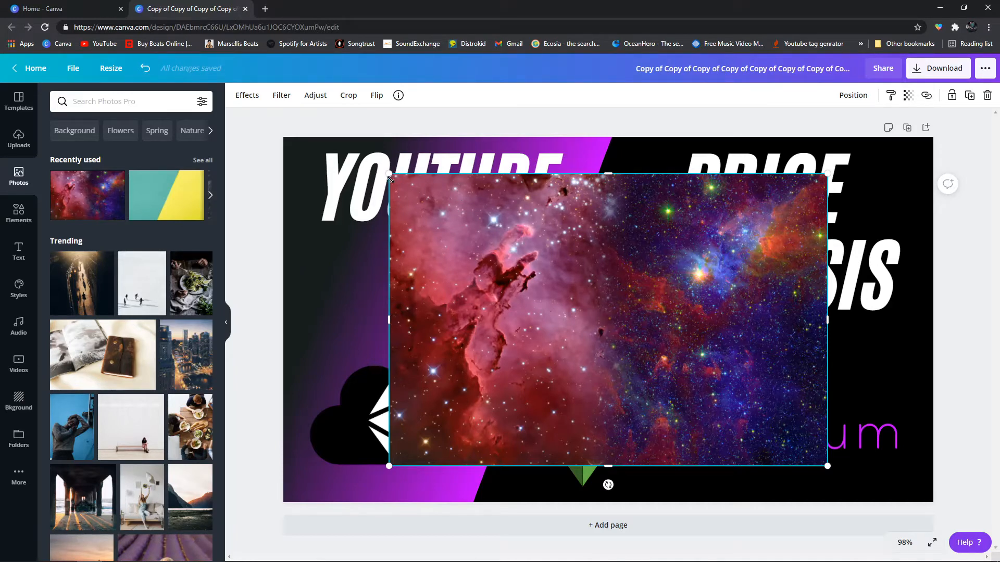
left_click_drag(384, 163, 414, 189)
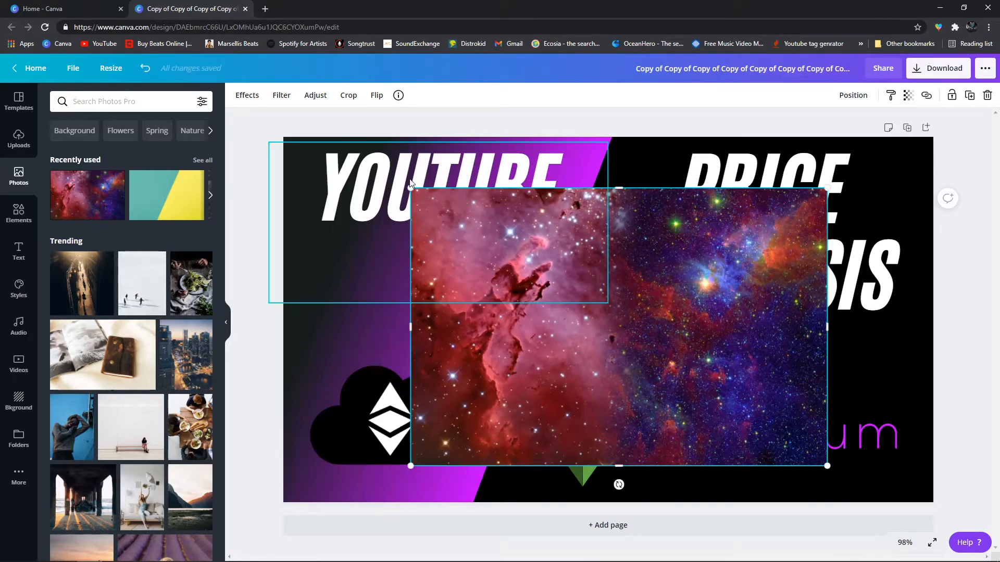
key("Delete")
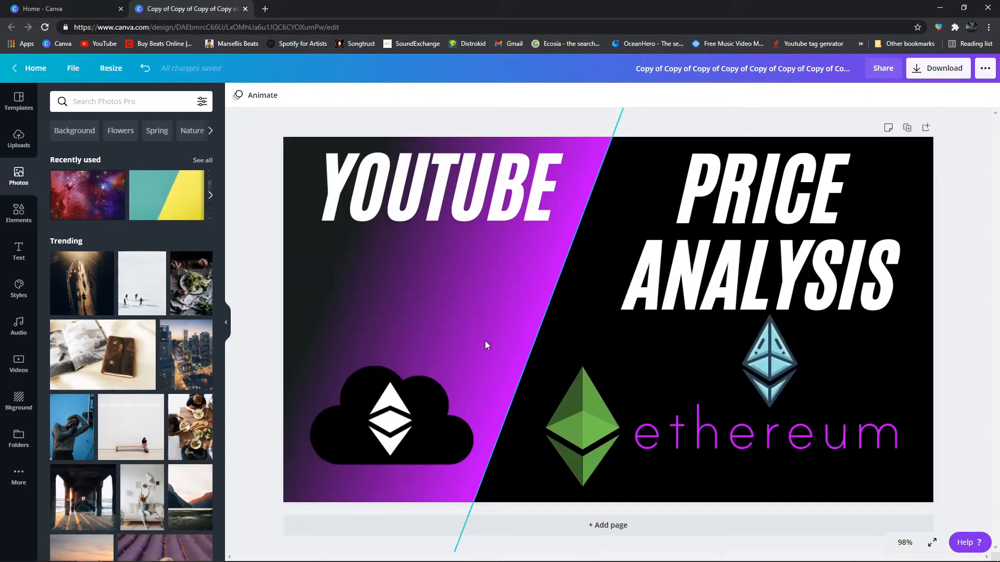
left_click(986, 70)
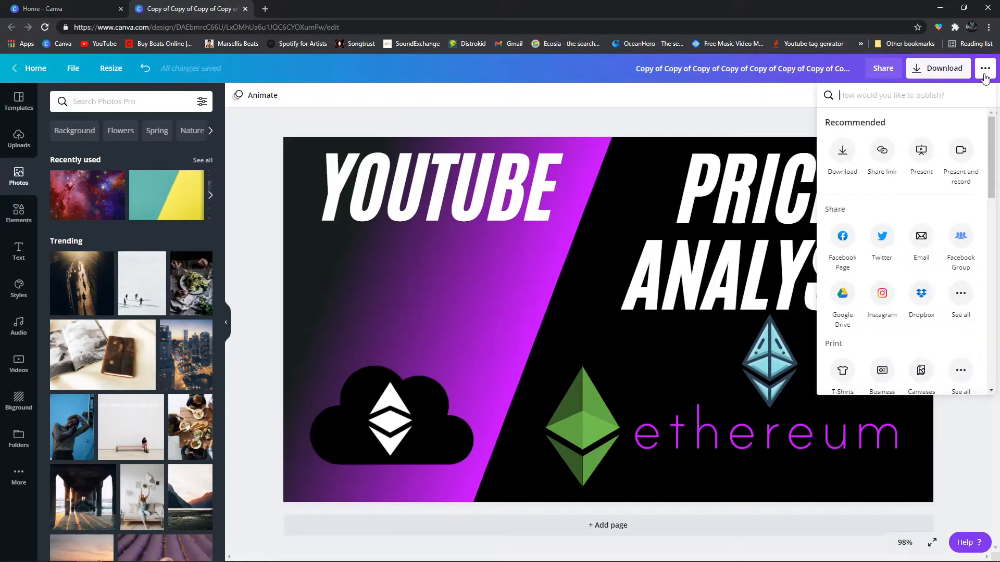
left_click(738, 114)
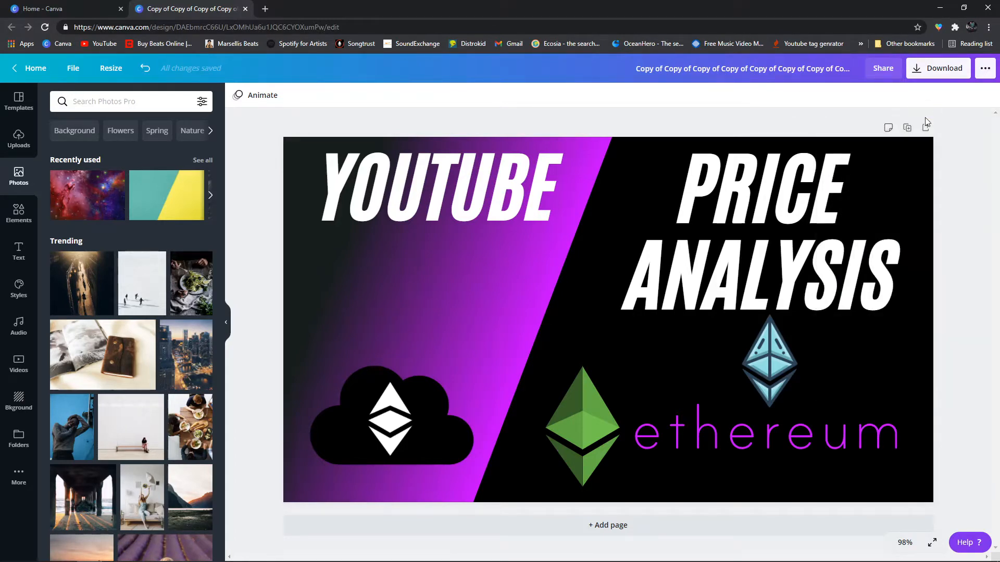
Delete the "PRICE ANALYSIS" heading and the black background from the thumbnail
left_click(797, 229)
key("Delete")
left_click(797, 247)
key("Delete")
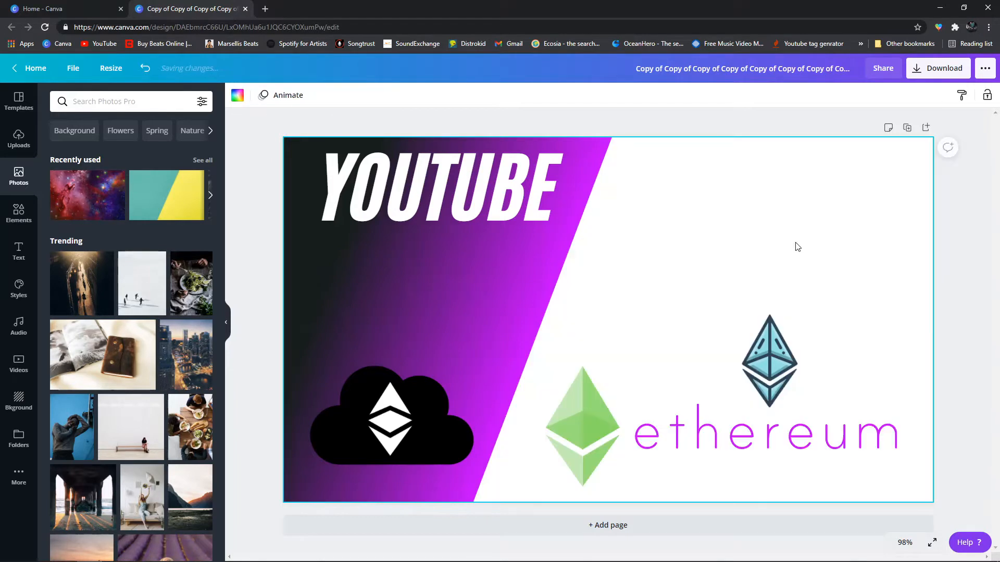
Clear the rest of the page by deleting the Ethereum graphics, the wordmark, the YOUTUBE heading, the purple gradient shape and the cloud
left_click(770, 351)
key("Delete")
left_click(747, 422)
key("Delete")
left_click(466, 364)
key("Delete")
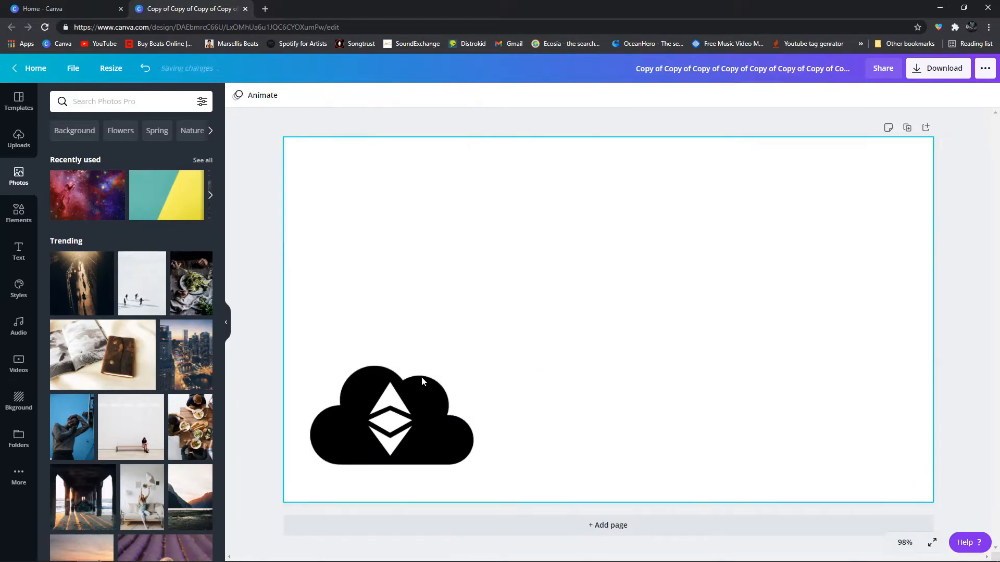
left_click(421, 382)
key("Delete")
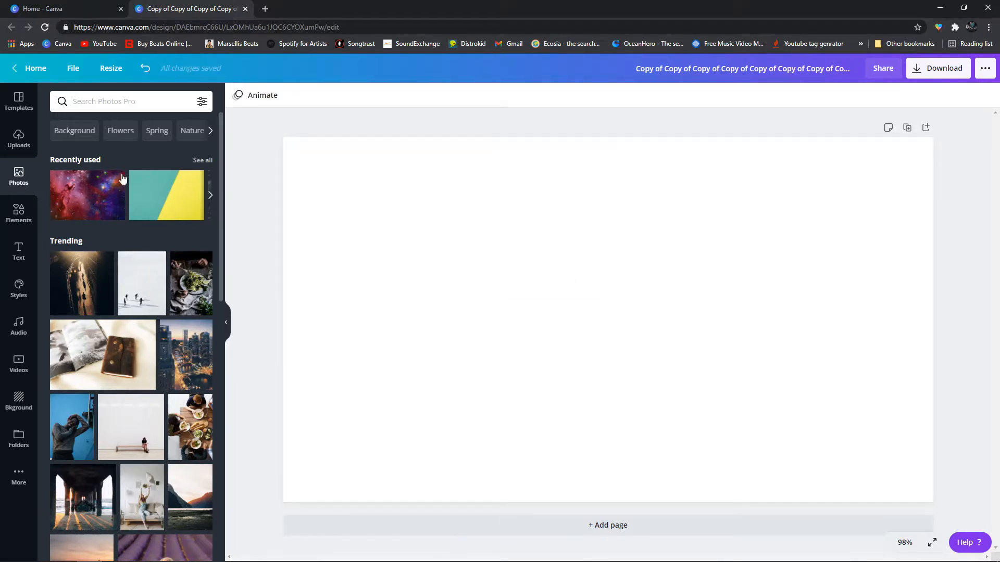
left_click(357, 237)
key("Delete")
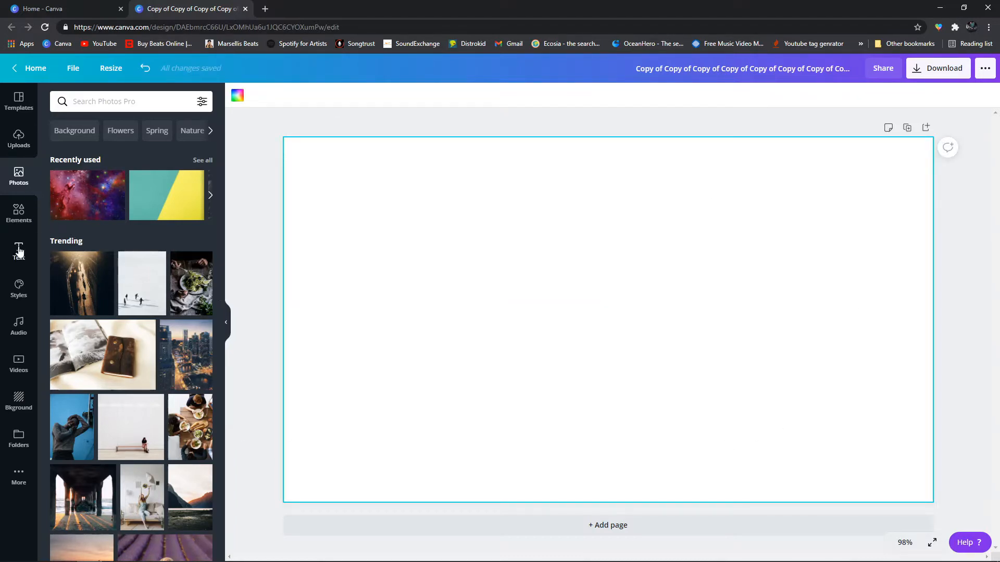
Apply the red and dark "STRIK3R SIX" template and recolour its upper-left circle-and-lines group, trying blue shades before choosing red
left_click(28, 116)
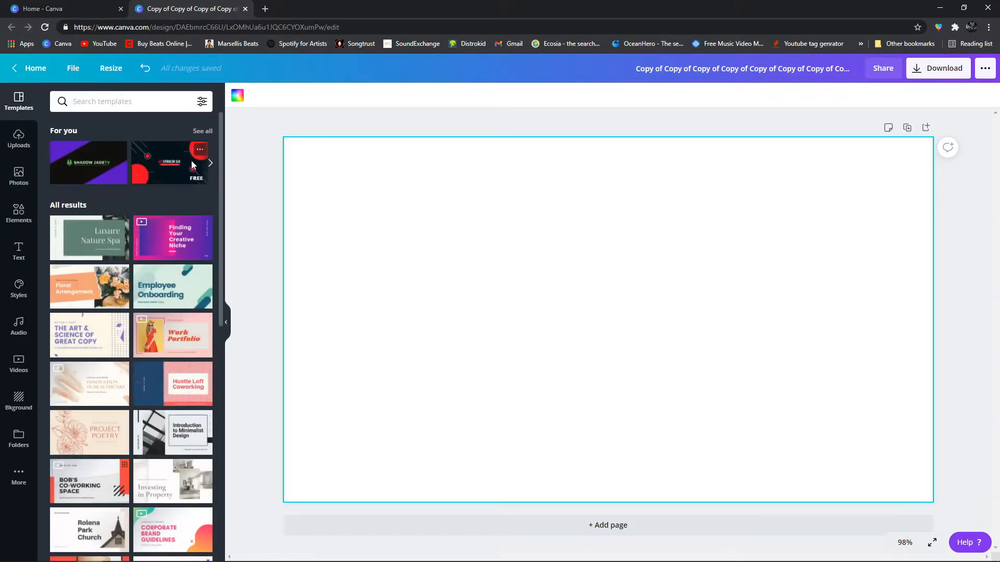
left_click(192, 164)
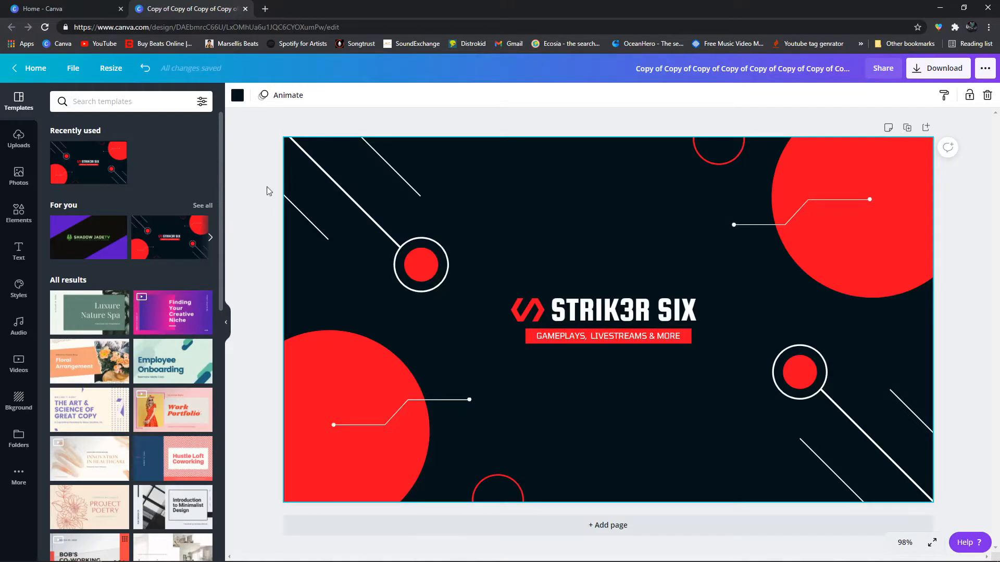
left_click(389, 253)
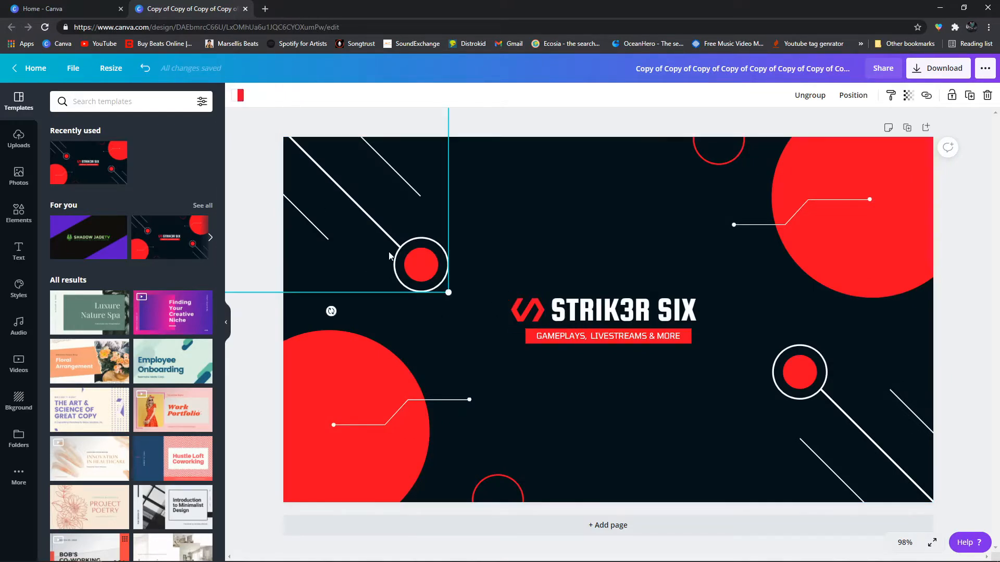
left_click(240, 96)
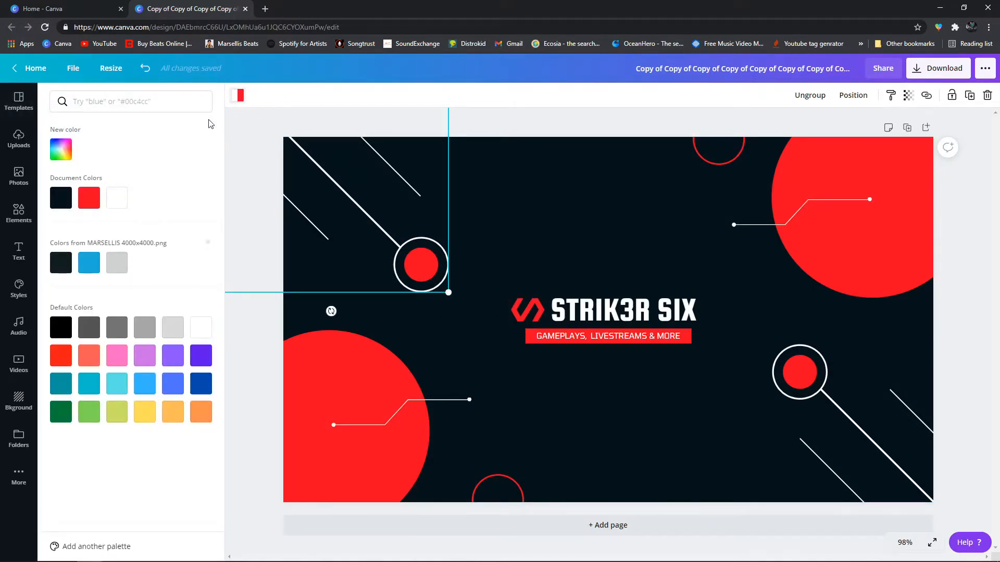
left_click(90, 262)
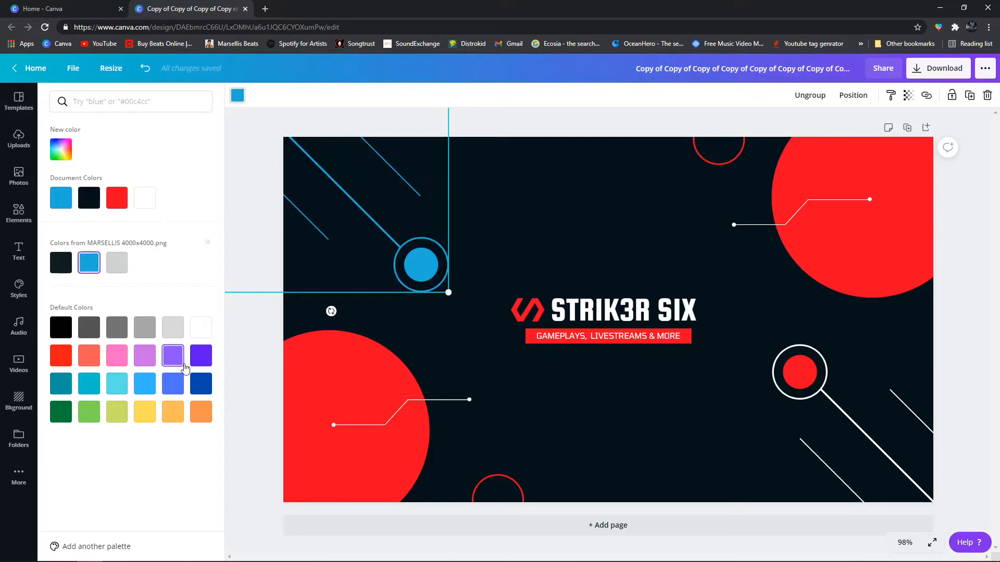
left_click(200, 356)
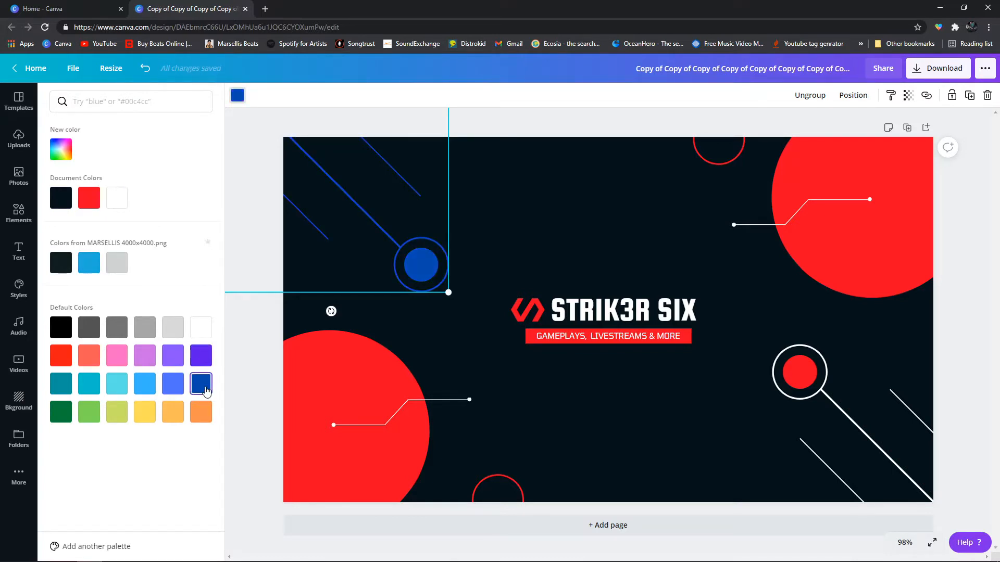
left_click(60, 358)
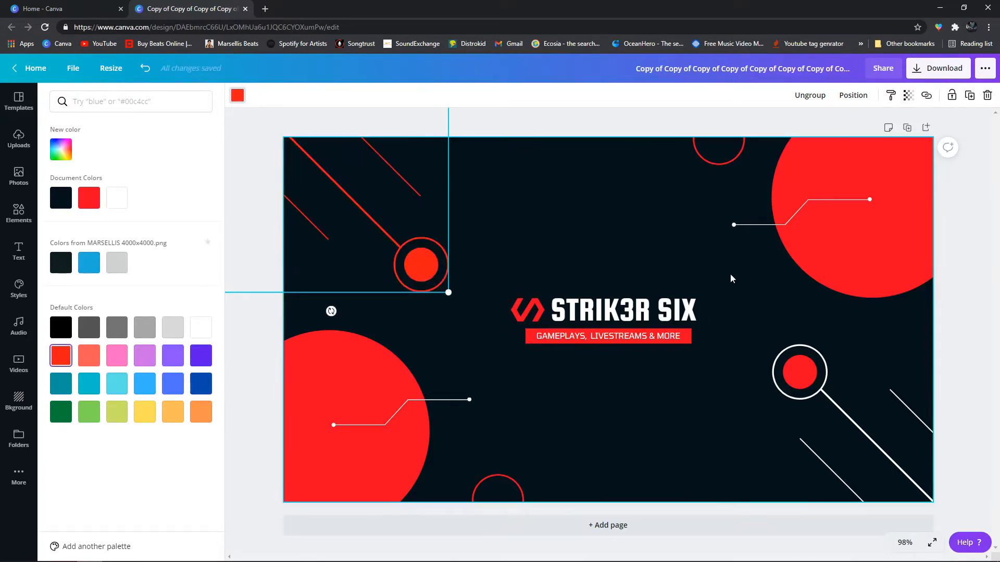
Replace the "STRIK3R SIX" heading in the template with "YOUTUBE THUMNA"
left_click(630, 317)
double_click(630, 316)
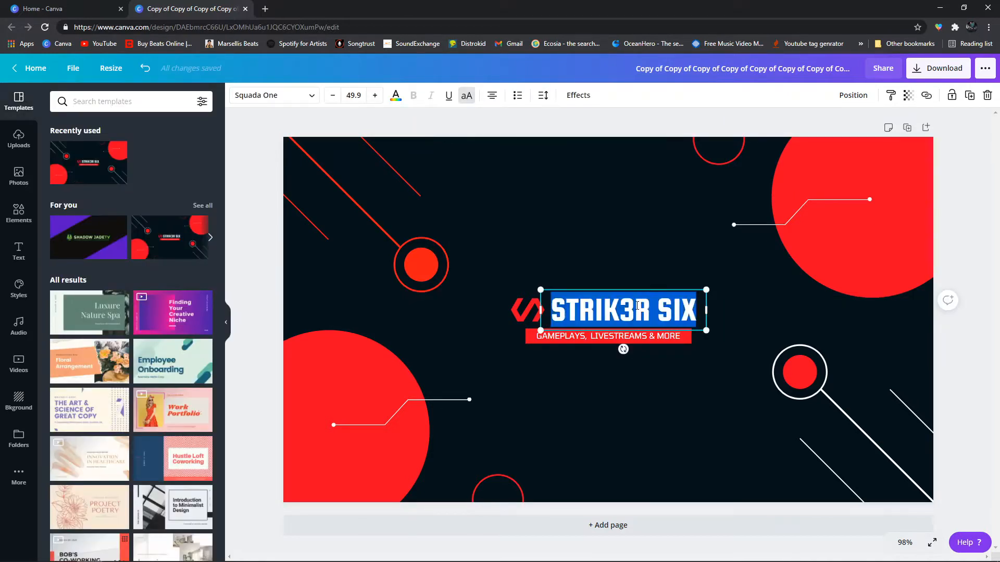
triple_click(637, 306)
type("YOUTUBE TG")
key("BackSpace")
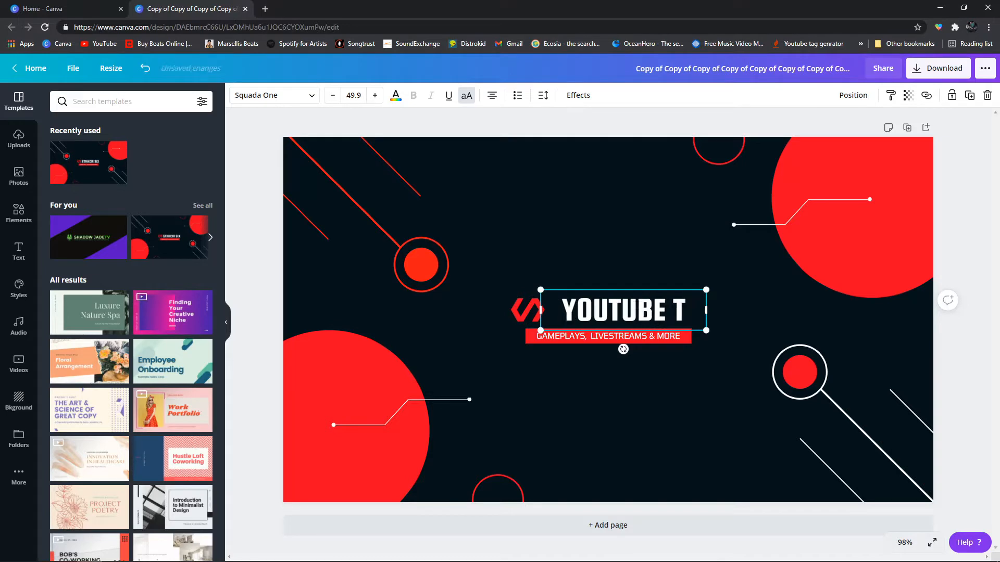
key("BackSpace")
type("THUMBA")
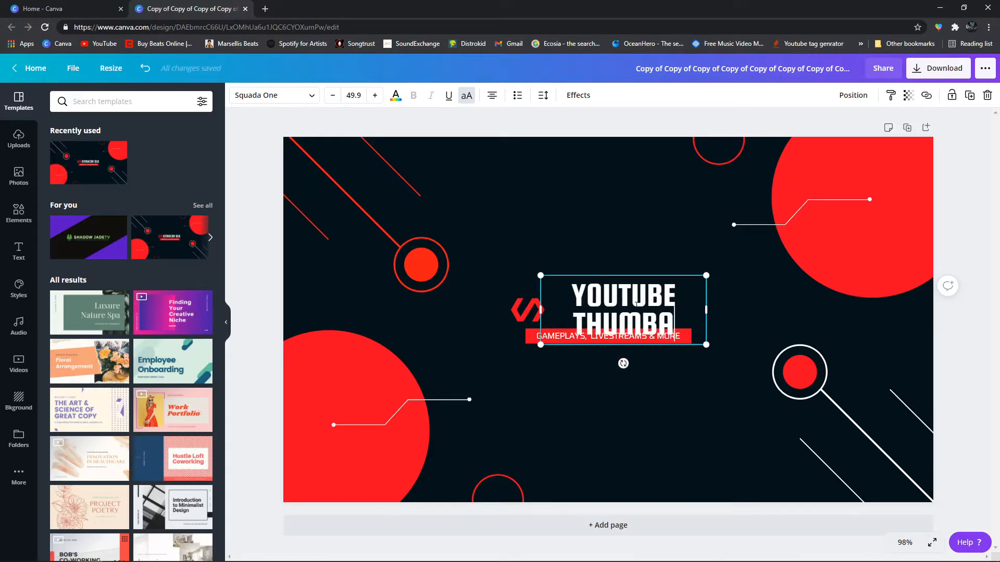
key("BackSpace")
key("BackSpace")
type("NAL")
key("BackSpace")
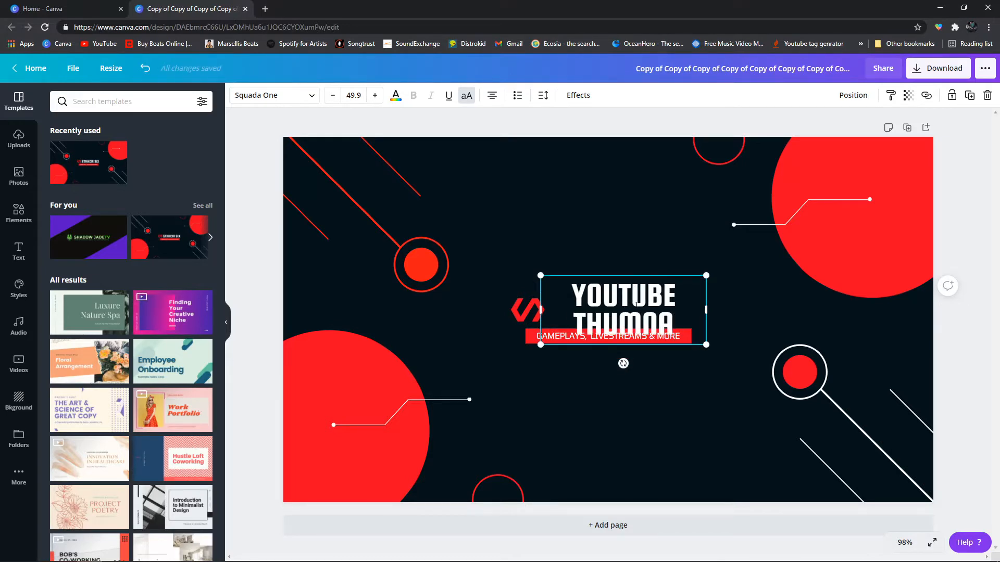
Erase the end of the heading text so that only "YO" is left, and finish editing it
key("BackSpace")
key("BackSpace")
key("BackSpace")
key("BackSpace")
key("BackSpace")
key("BackSpace")
key("BackSpace")
key("BackSpace")
key("BackSpace")
key("BackSpace")
key("BackSpace")
key("BackSpace")
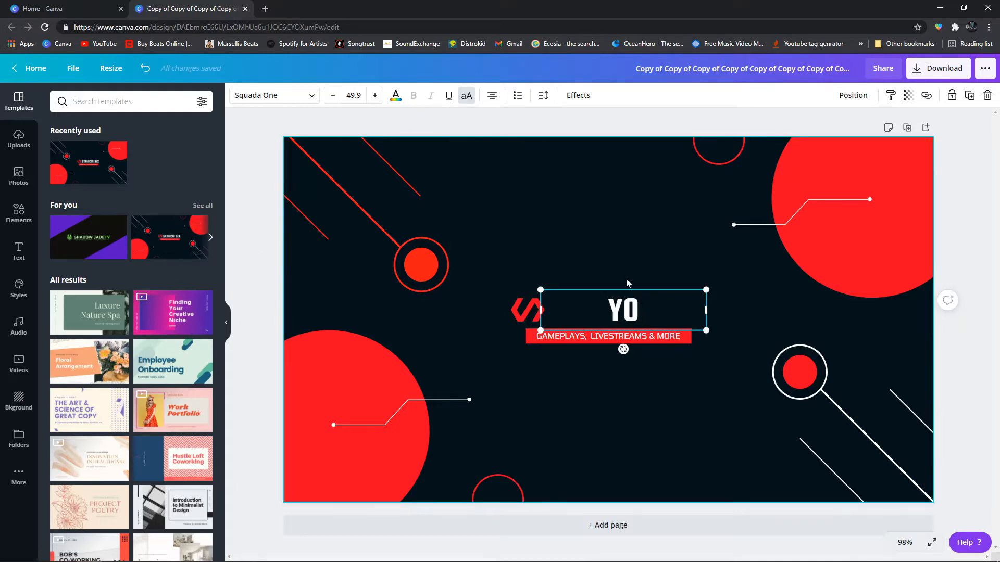
left_click(651, 253)
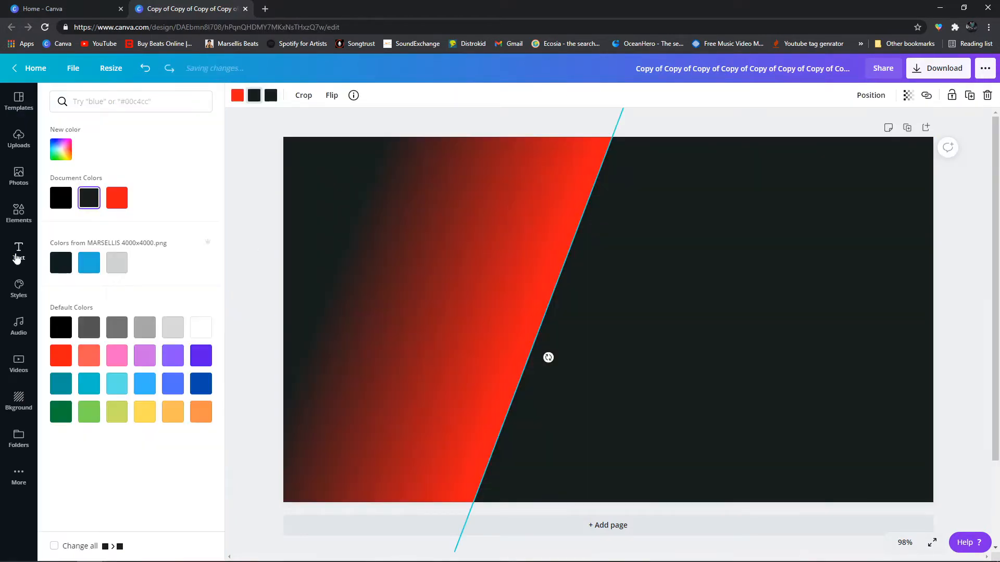
Undo back to the "NLE CHOPPA TYPE BEAT" design, then recolour its gradient shape's purple to red and its dark end to black
key("ctrl+z")
left_click(430, 403)
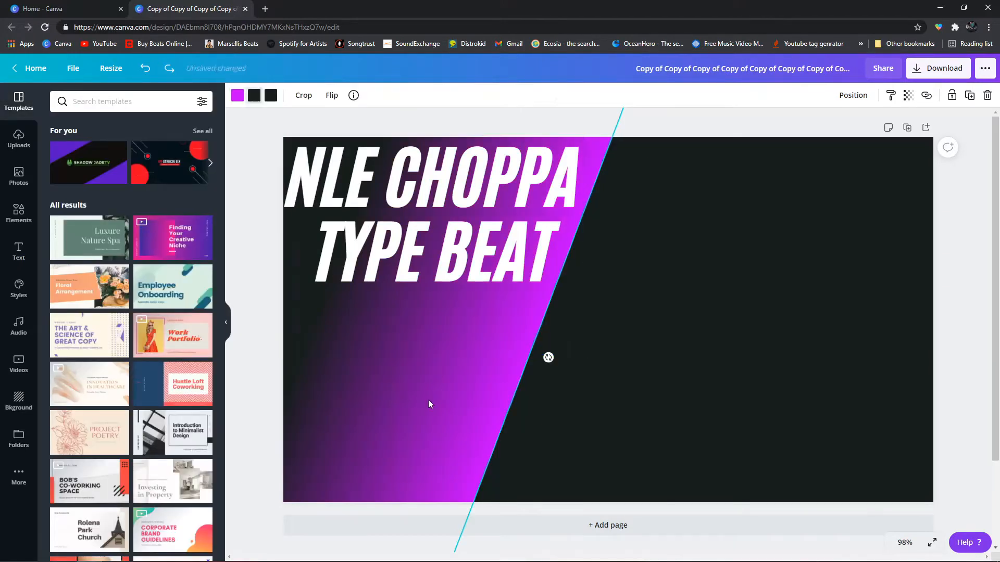
left_click(238, 95)
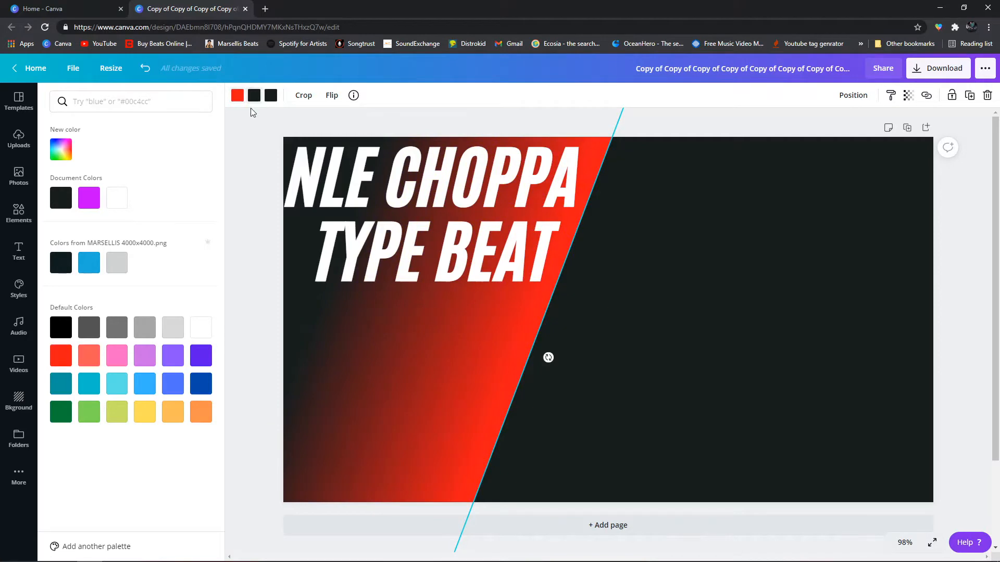
left_click(68, 335)
Set the gradient shape's remaining dark colour to black
left_click(634, 261)
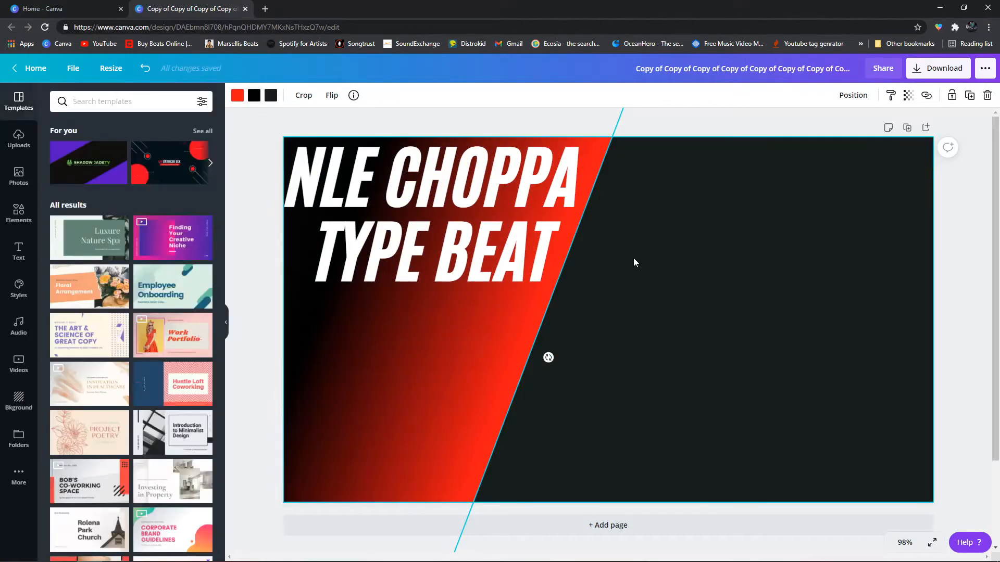
left_click(254, 96)
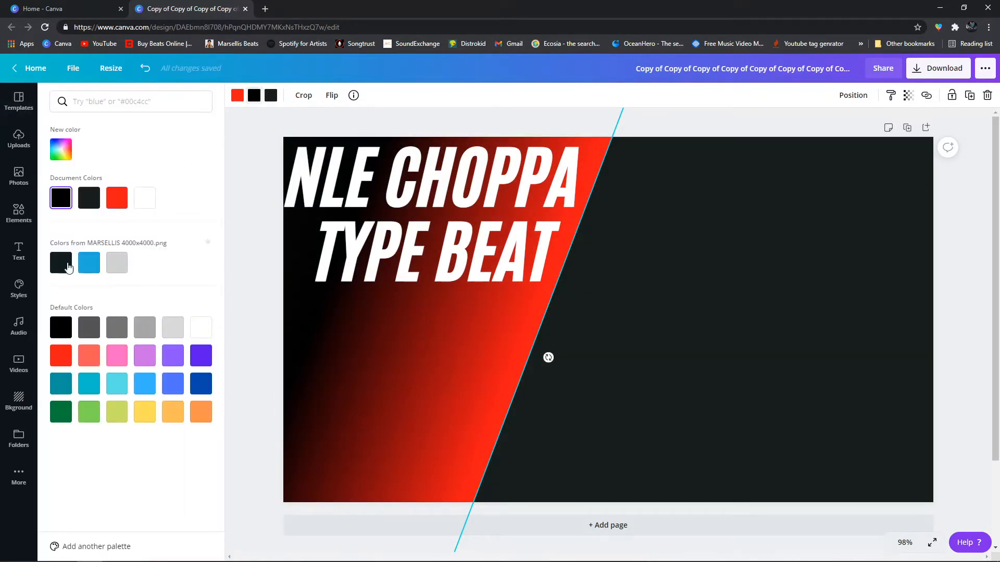
left_click(676, 301)
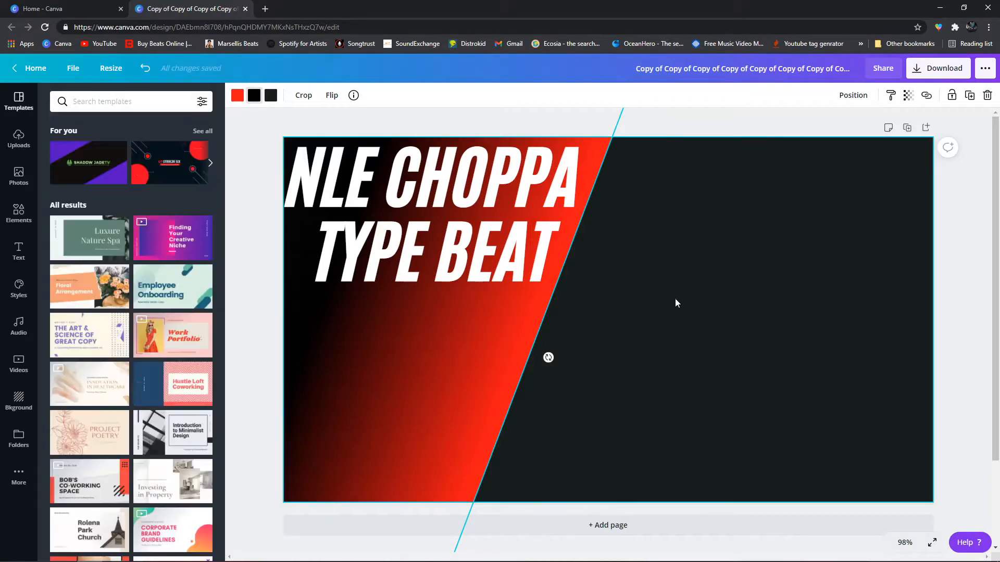
left_click(271, 96)
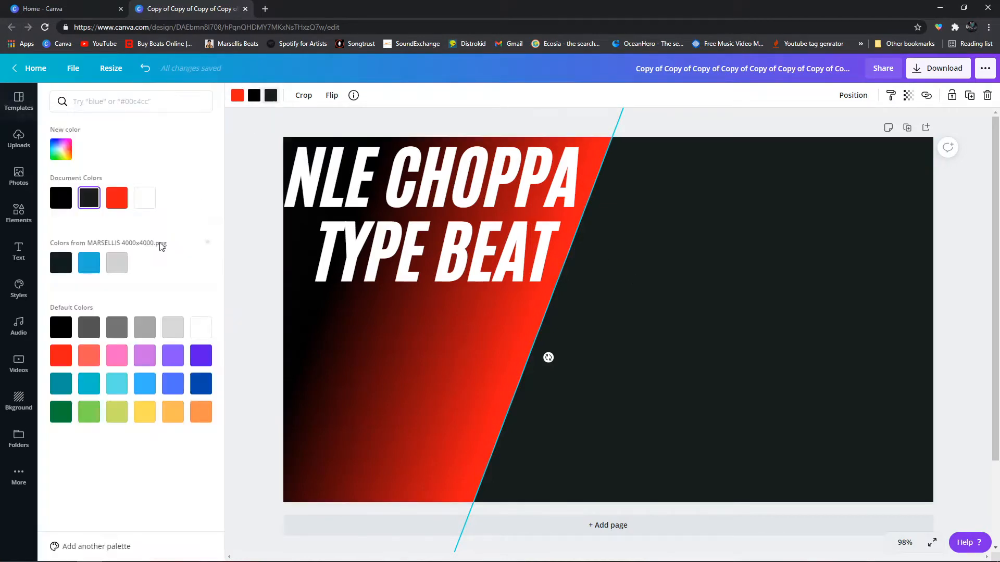
left_click(65, 327)
Change the page background colour to black
left_click(589, 386)
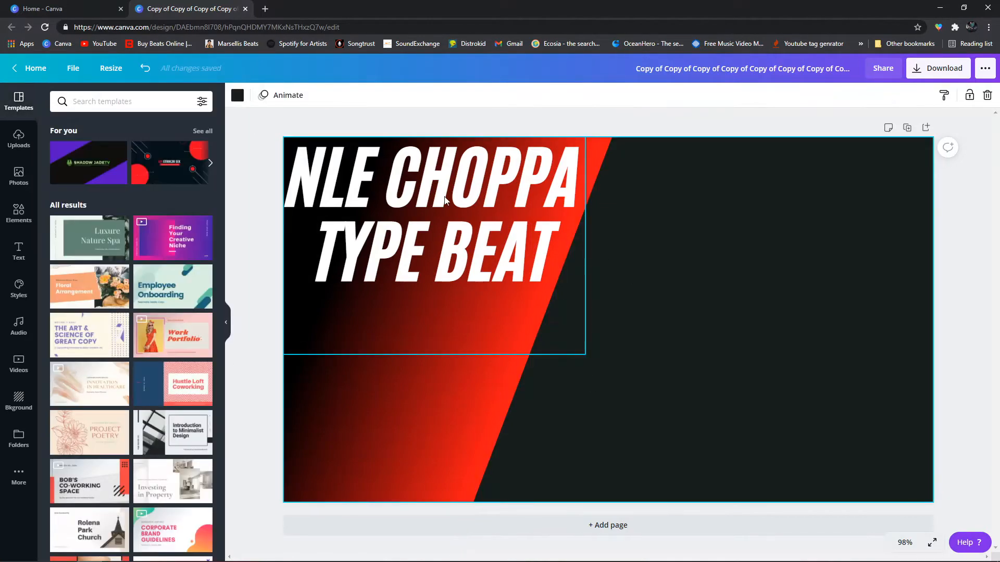
left_click(238, 96)
left_click(61, 331)
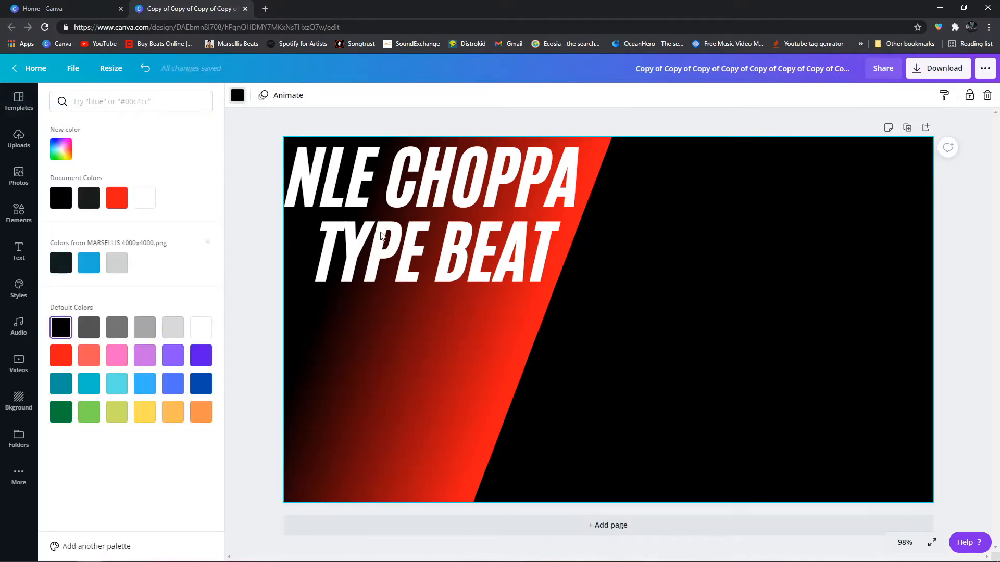
Replace the "NLE CHOPPA TYPE BEAT" heading with "HOW TO" and "MAKE" on two lines
left_click(440, 237)
left_click_drag(556, 256, 292, 186)
type("HOT")
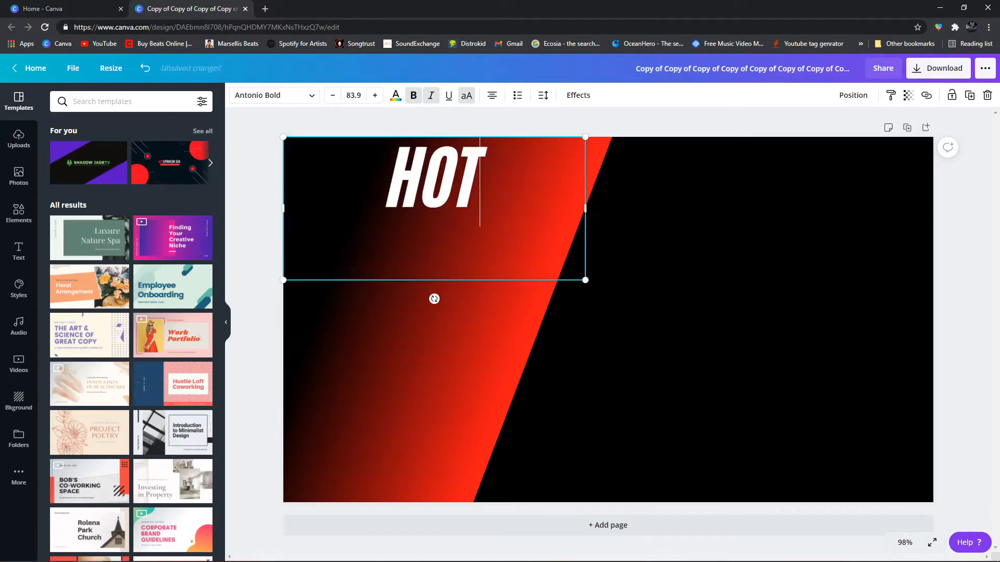
key("BackSpace")
type("W TO")
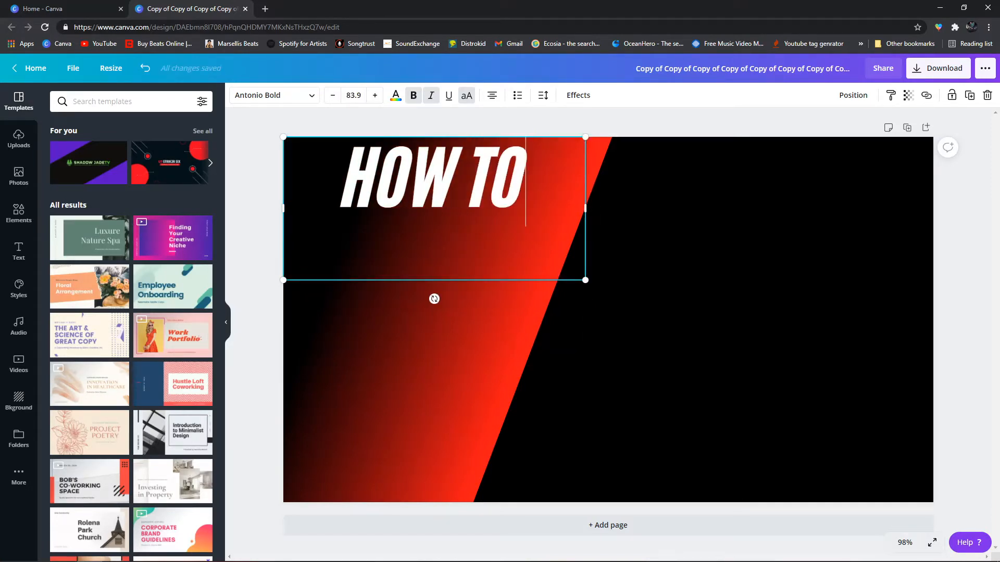
key("Return")
type("MAKE")
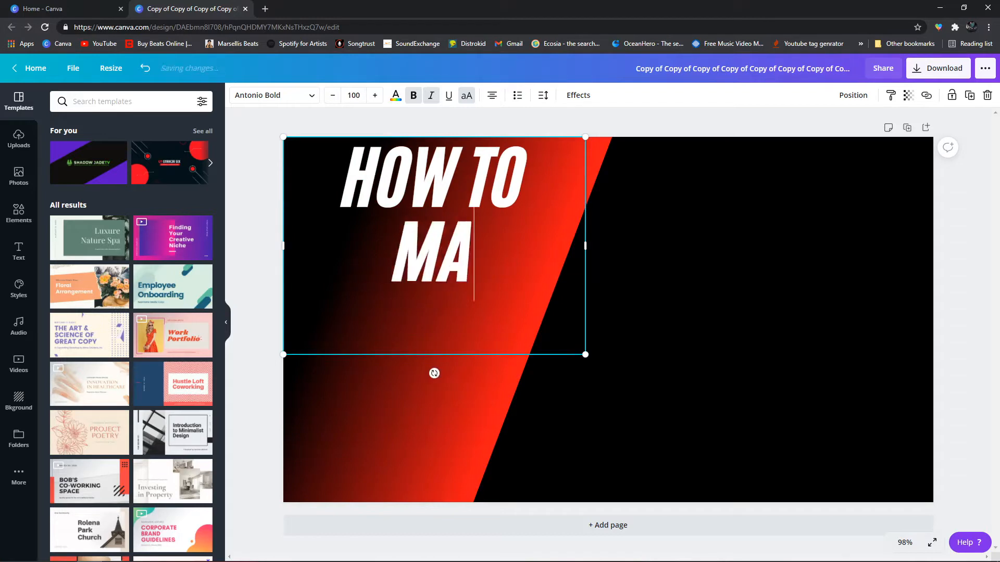
Duplicate the heading onto the black half of the page and change the copy to "YOUTUBE" and "THUMBNAIL" on two lines
left_click(970, 96)
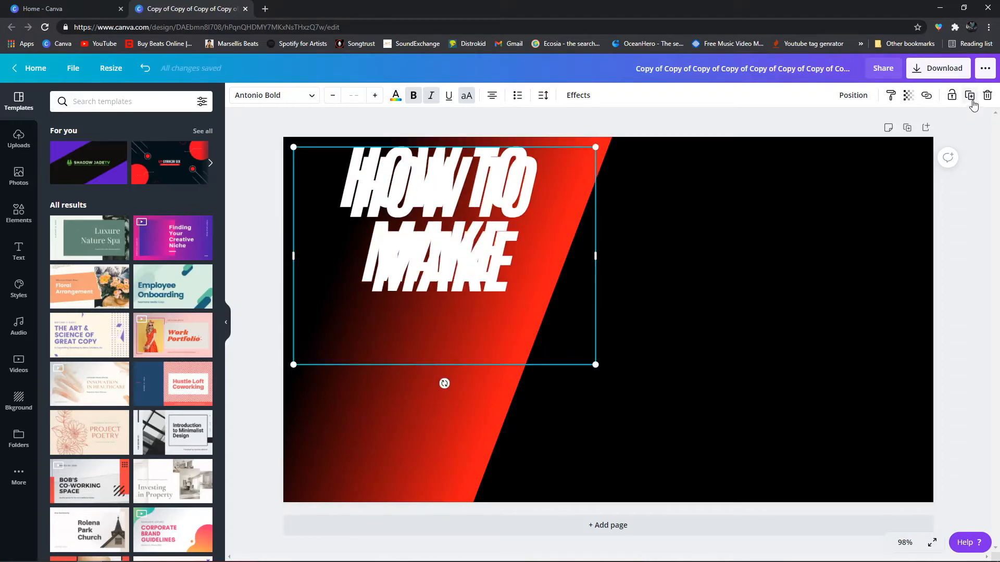
left_click_drag(479, 184, 790, 195)
left_click(792, 195)
left_click_drag(852, 234, 703, 199)
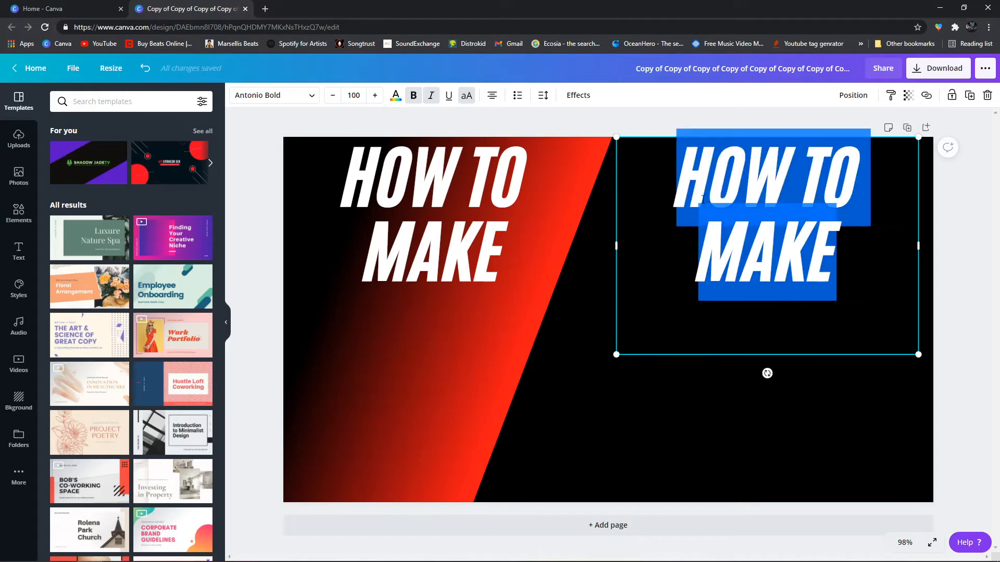
type("YOUTUBE")
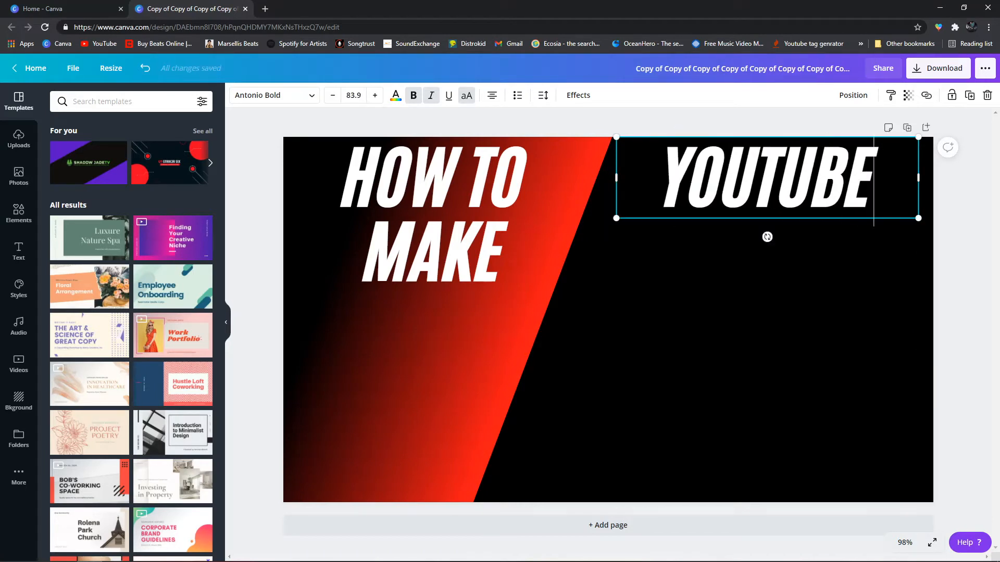
key("Return")
type("THUMBNAIL")
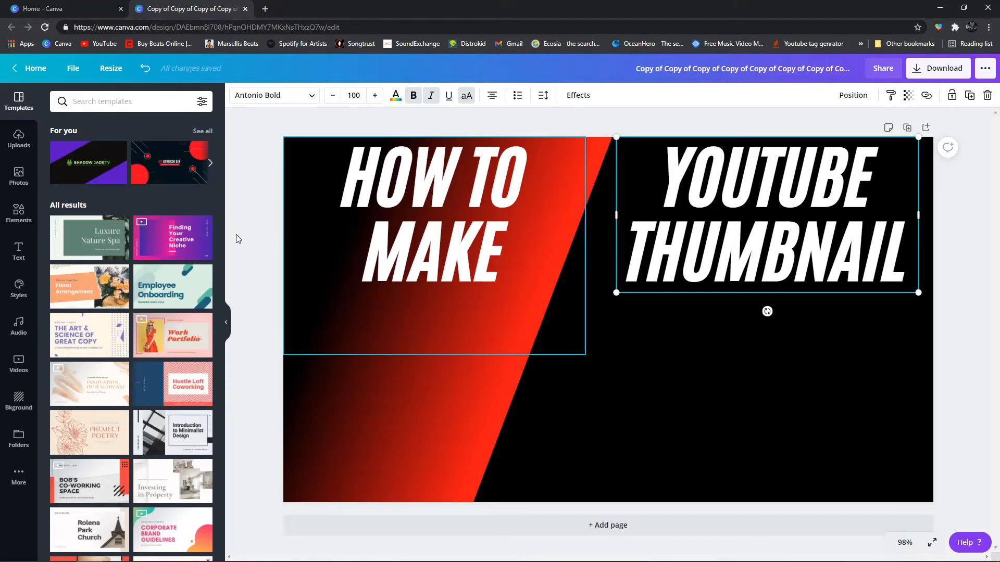
Enlarge both headings and reposition them side by side across the upper part of the page
left_click(442, 246)
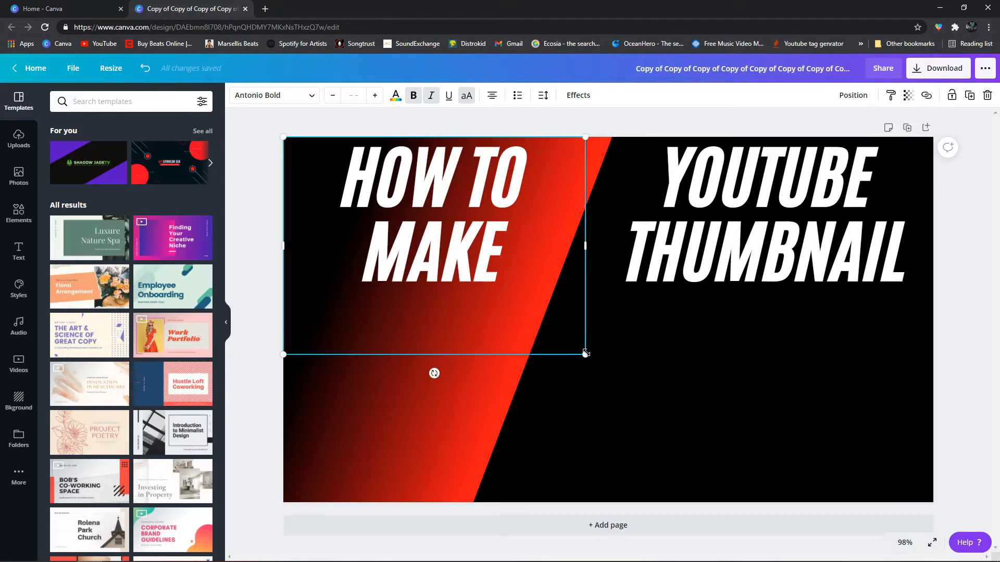
left_click_drag(586, 353, 643, 404)
left_click_drag(483, 242, 452, 240)
left_click(722, 214)
left_click_drag(919, 295, 962, 316)
left_click_drag(870, 254, 827, 258)
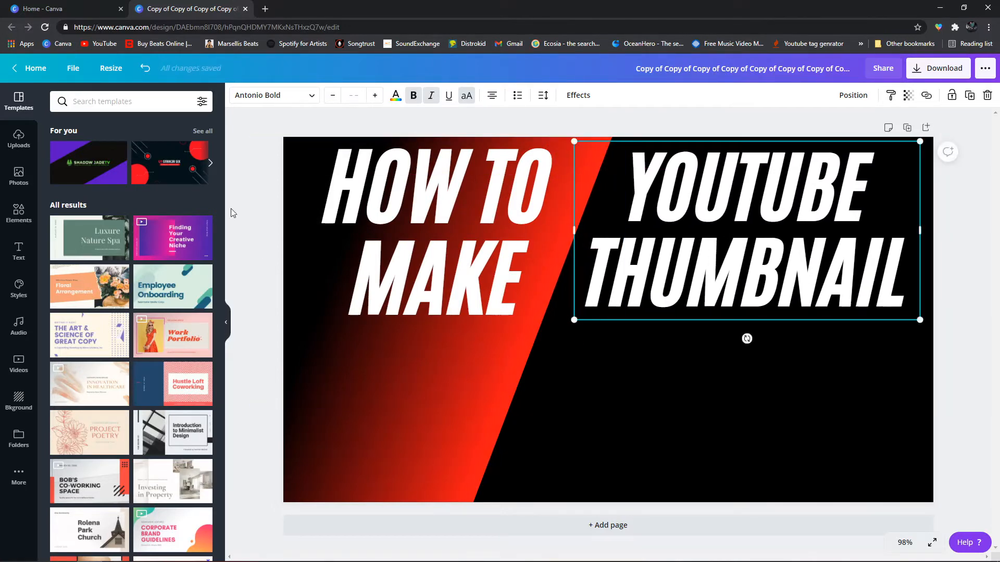
Search the elements library for "youtube" and add the graphic with the black and red SUBSCRIBE buttons
left_click(18, 214)
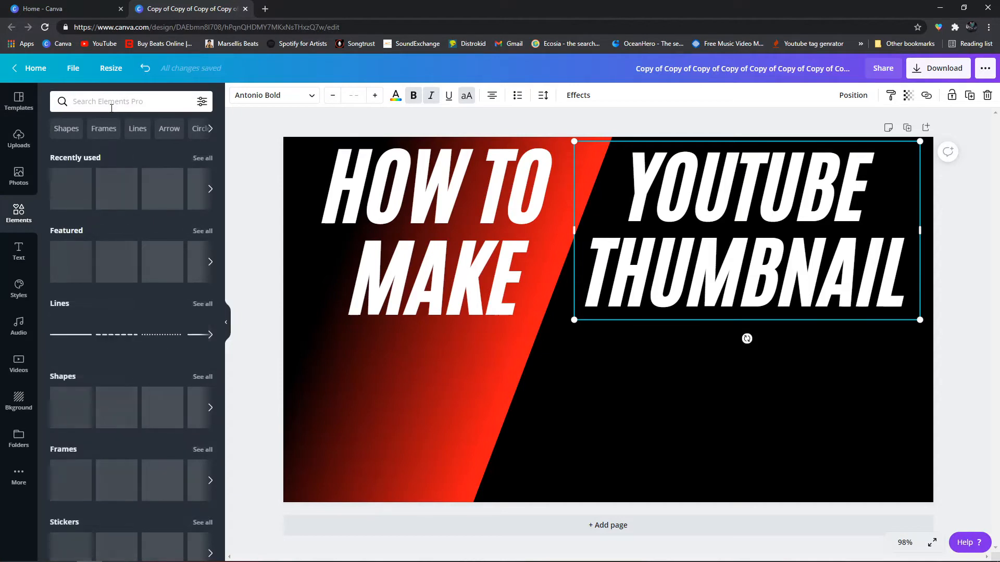
left_click(111, 102)
type("youtube")
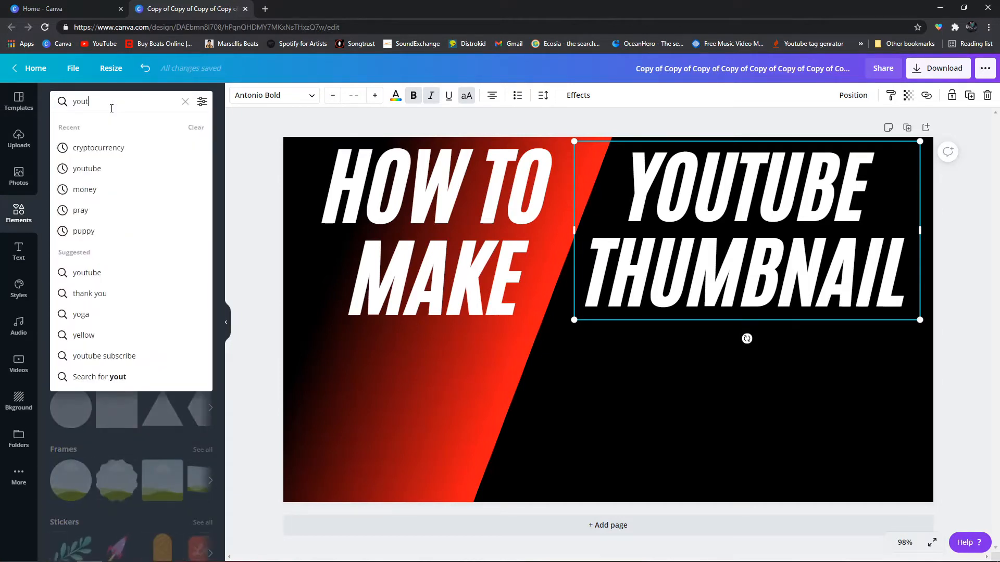
key("Return")
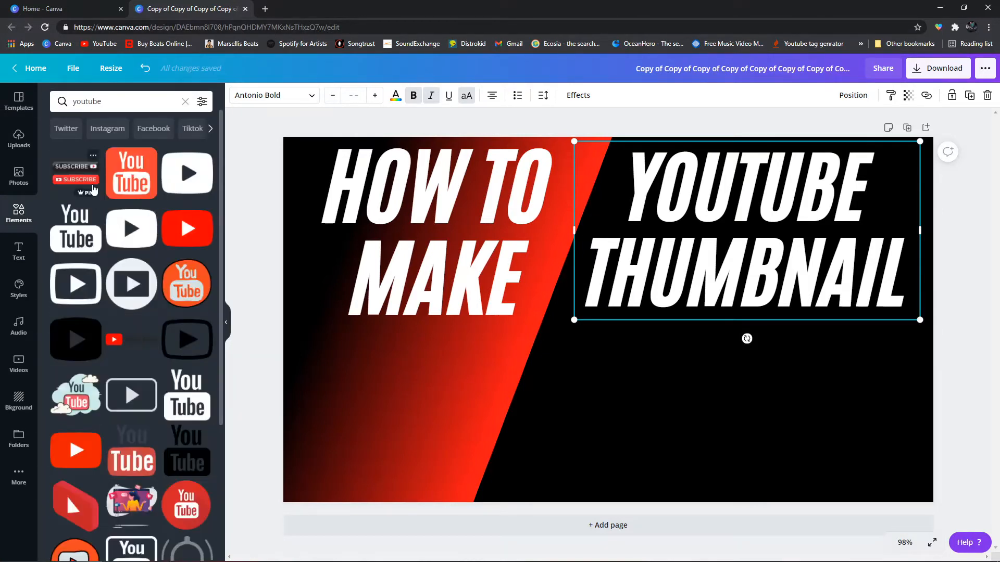
left_click(83, 185)
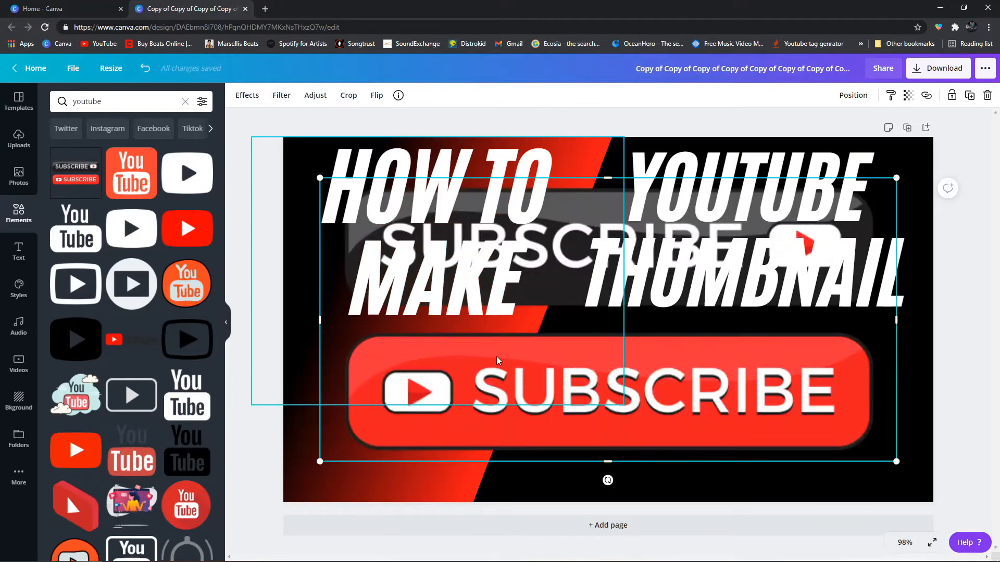
left_click_drag(892, 460, 591, 311)
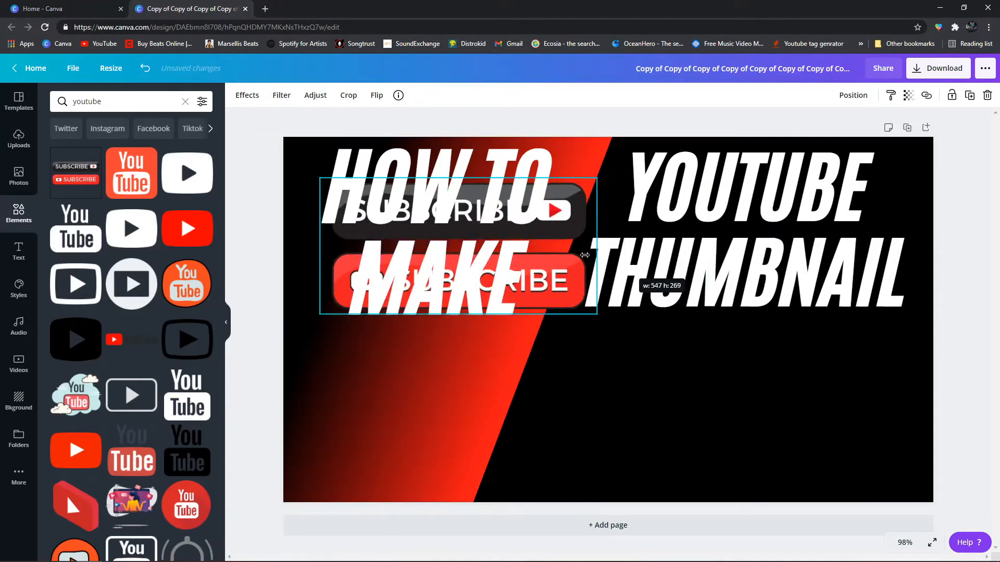
left_click_drag(567, 268, 644, 416)
key("ctrl+z")
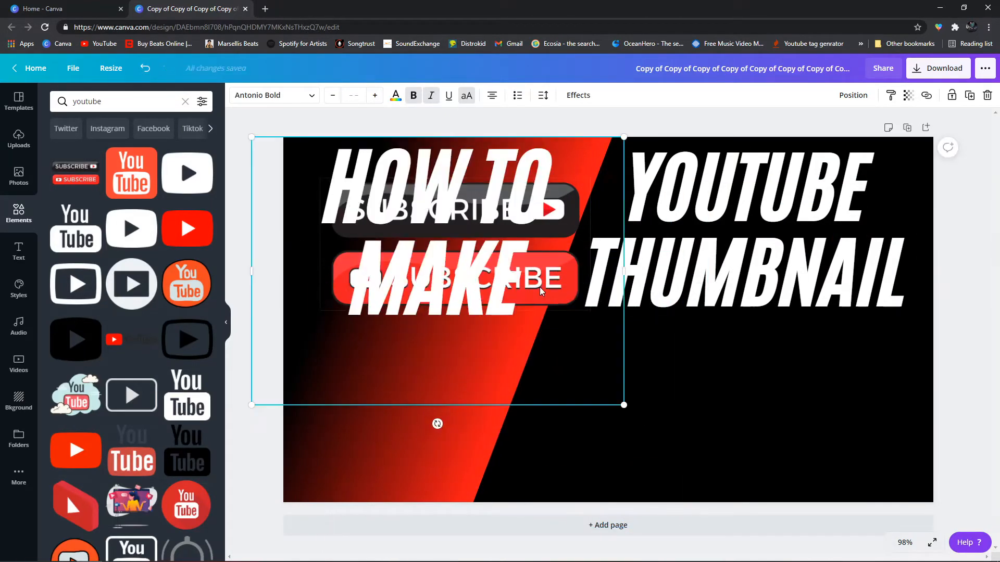
key("ctrl+z")
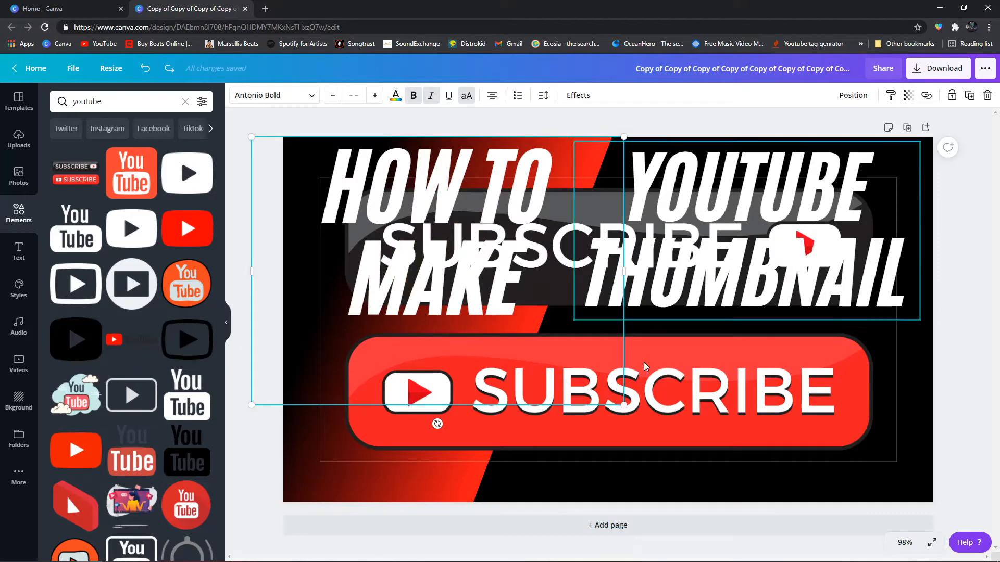
Shrink the SUBSCRIBE buttons graphic to under half the page width and place it in the page's lower-right corner
left_click(903, 465)
left_click(893, 460)
left_click_drag(897, 461, 660, 389)
left_click_drag(586, 355, 539, 308)
left_click(616, 344)
left_click_drag(616, 345, 869, 445)
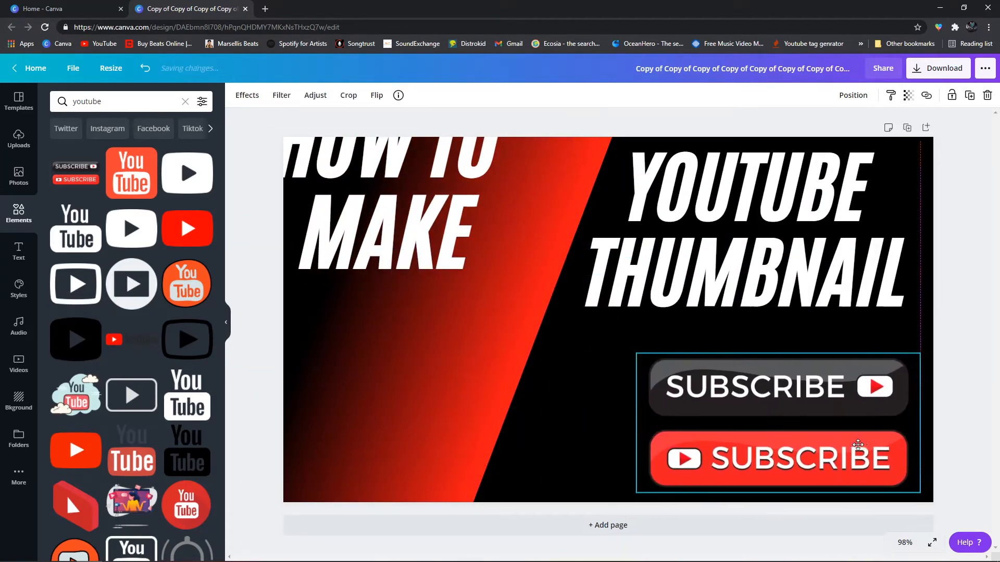
Move the "HOW TO MAKE" heading back fully onto the page and shrink the SUBSCRIBE graphic further into its corner
left_click(404, 224)
left_click_drag(405, 224, 452, 268)
left_click(670, 373)
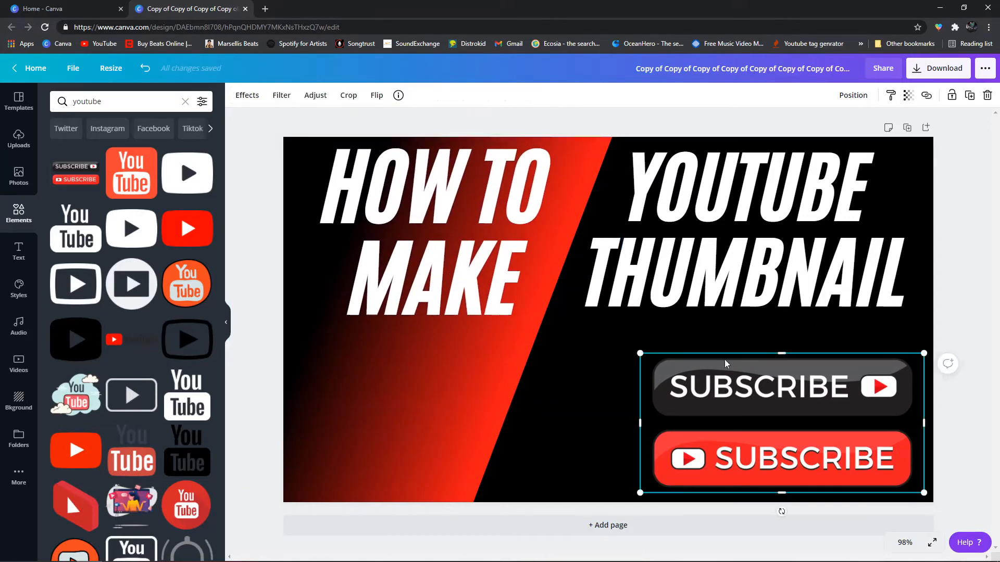
left_click_drag(641, 353, 791, 438)
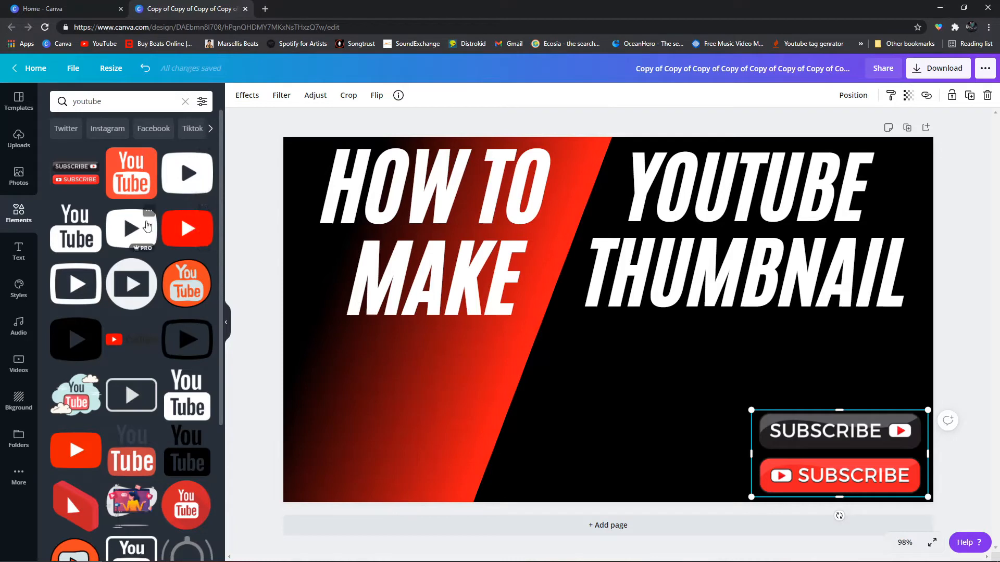
Add the red YouTube play-button logo and scale it to sit directly beside the SUBSCRIBE buttons at the page's lower edge
left_click(187, 228)
left_click_drag(651, 335, 698, 444)
left_click_drag(751, 350, 690, 423)
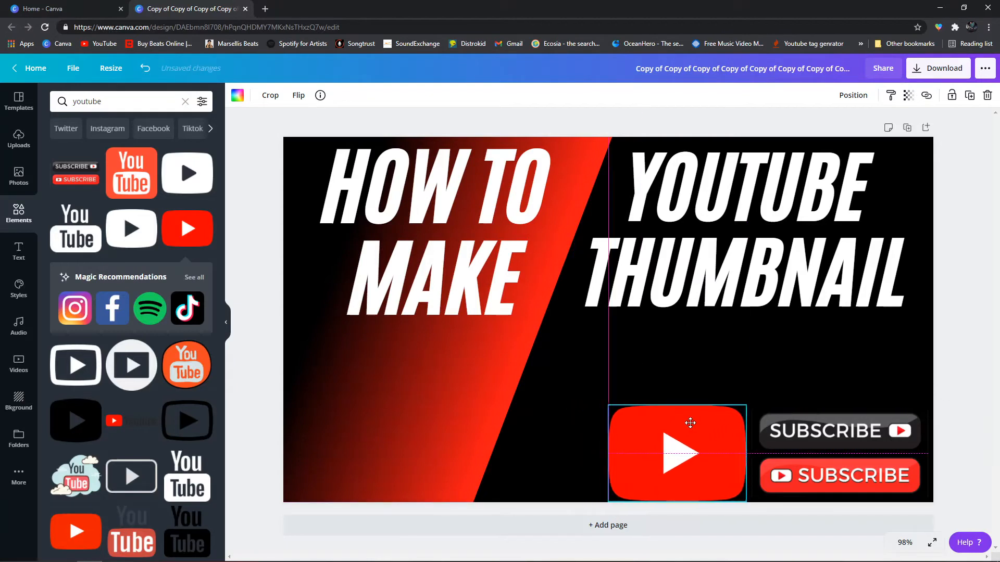
left_click_drag(746, 406, 739, 410)
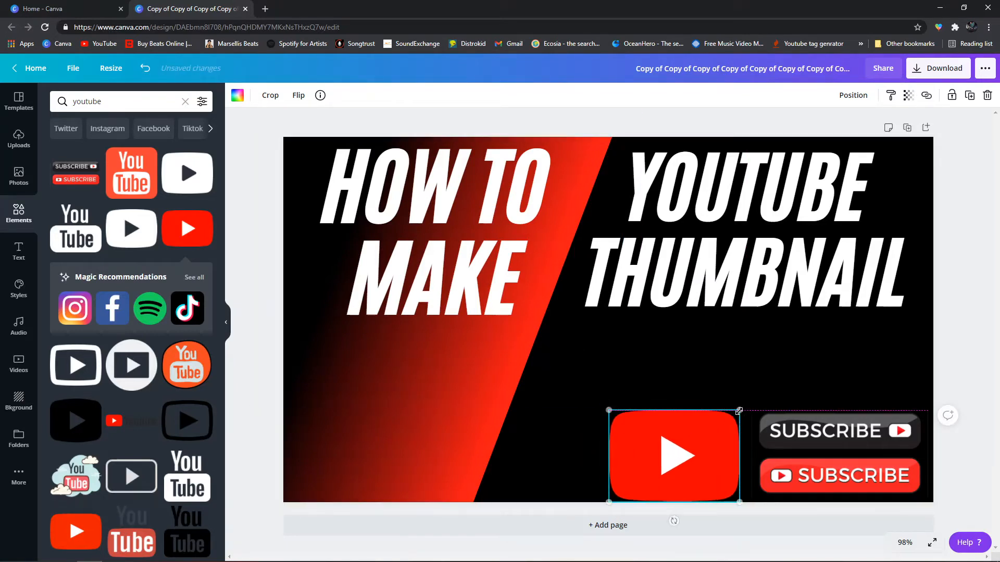
left_click_drag(677, 458, 685, 458)
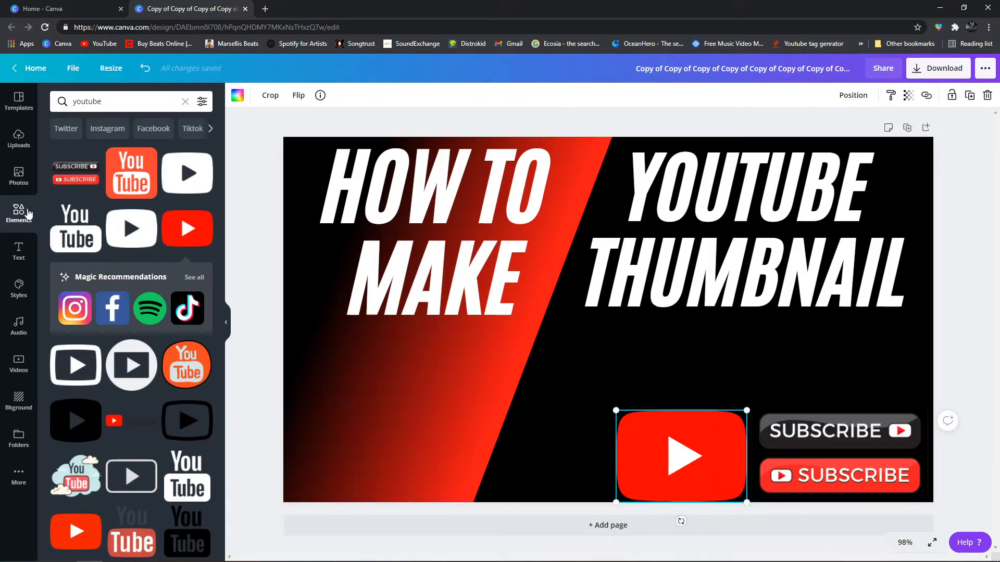
Look through the related search suggestions for "youtube" and the element categories and themed collections of the elements library
left_click(212, 131)
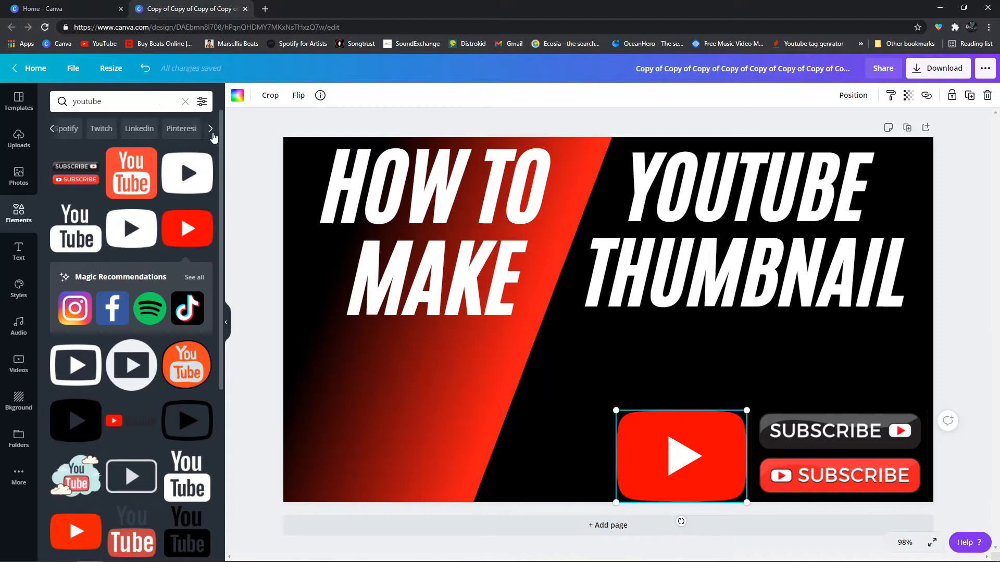
left_click(212, 132)
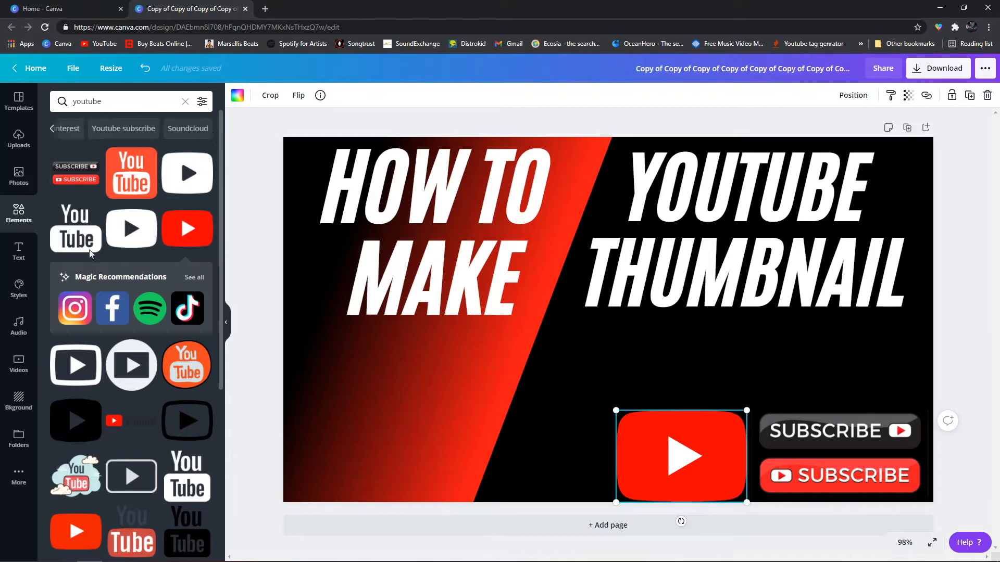
left_click(18, 214)
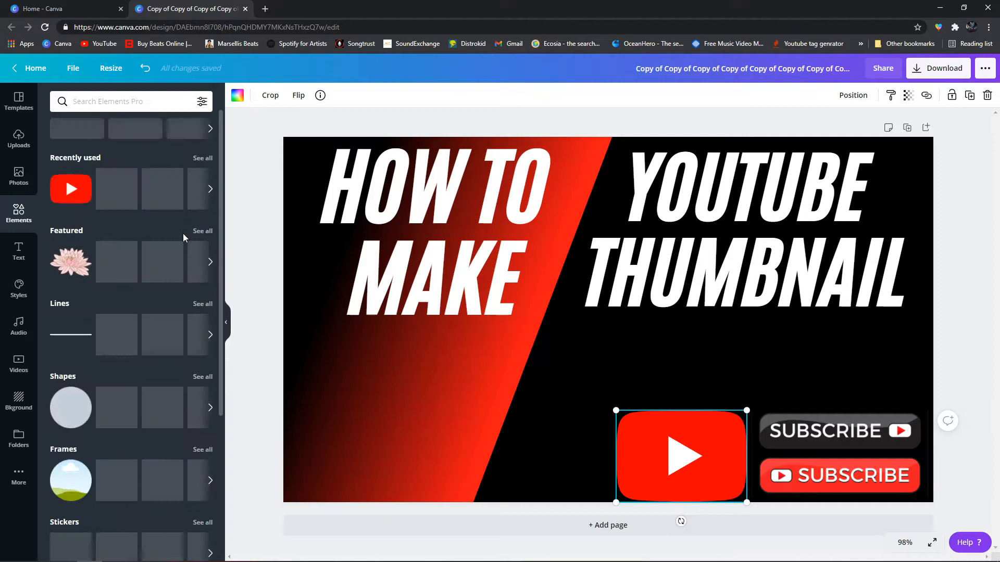
left_click(202, 102)
left_click(203, 102)
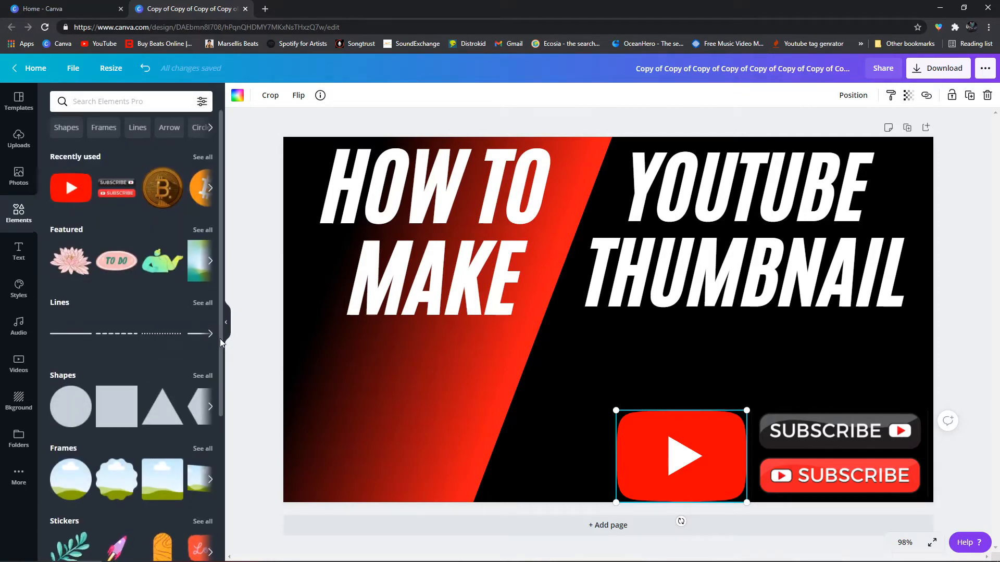
scroll(219, 338, "down", 5)
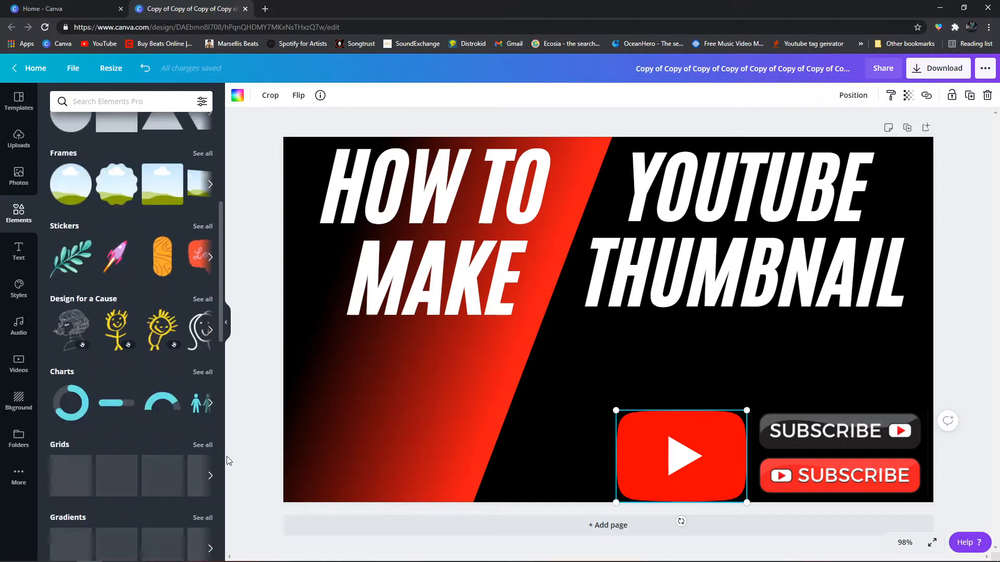
scroll(226, 456, "down", 4)
scroll(225, 547, "down", 2)
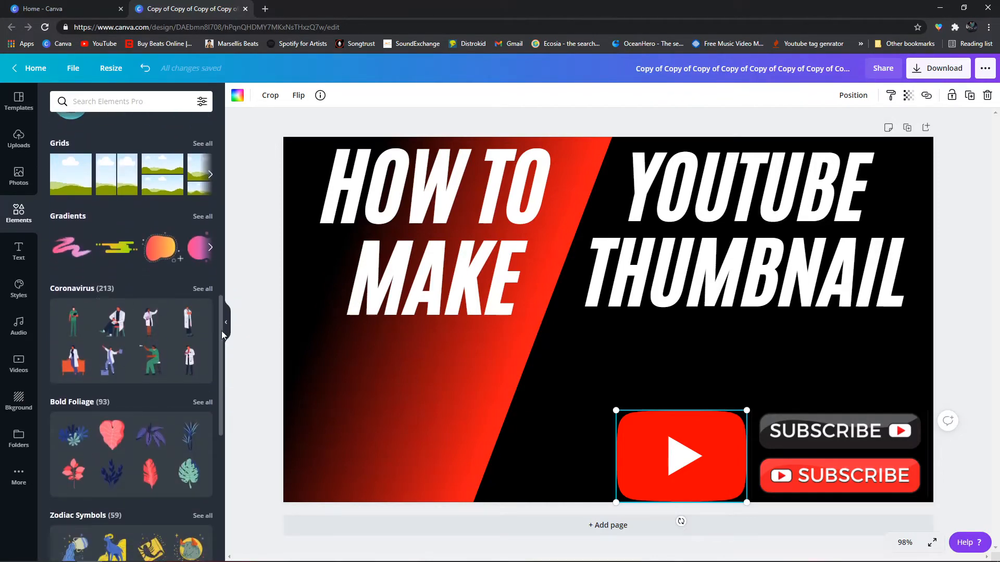
scroll(221, 330, "down", 14)
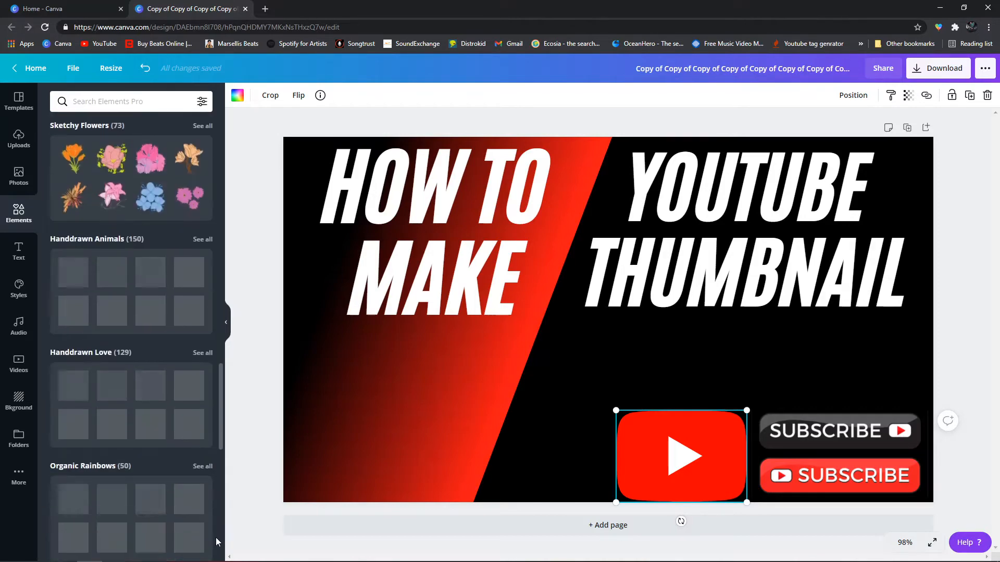
scroll(215, 538, "down", 3)
left_click_drag(221, 419, 221, 547)
left_click_drag(221, 455, 217, 173)
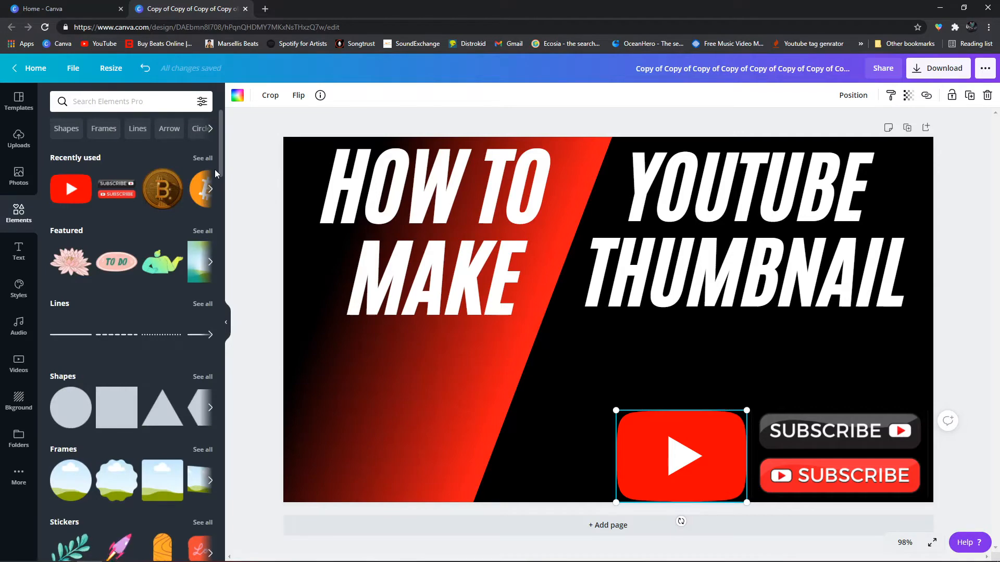
scroll(215, 218, "down", 7)
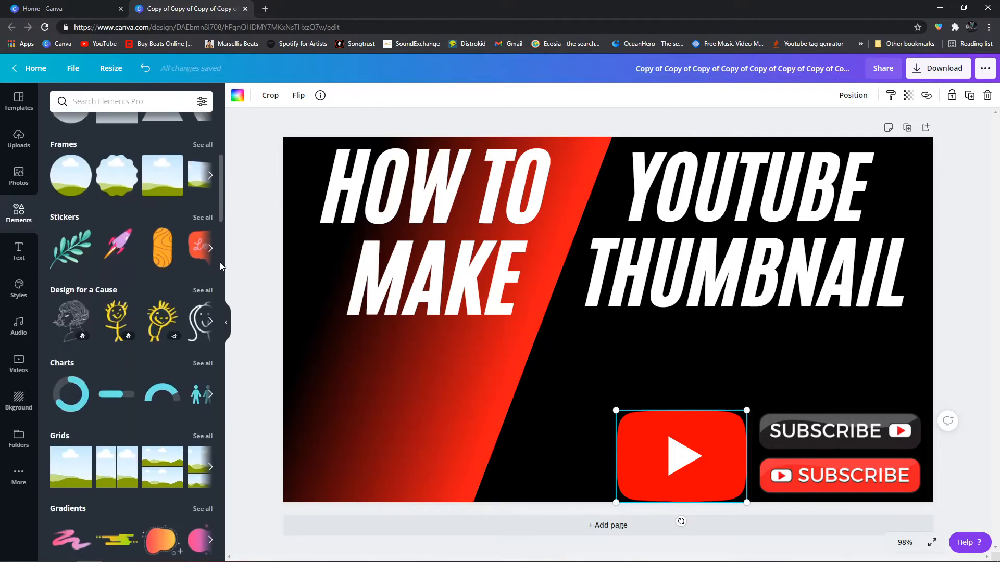
Search the elements library for "free" and clear the search
left_click(150, 98)
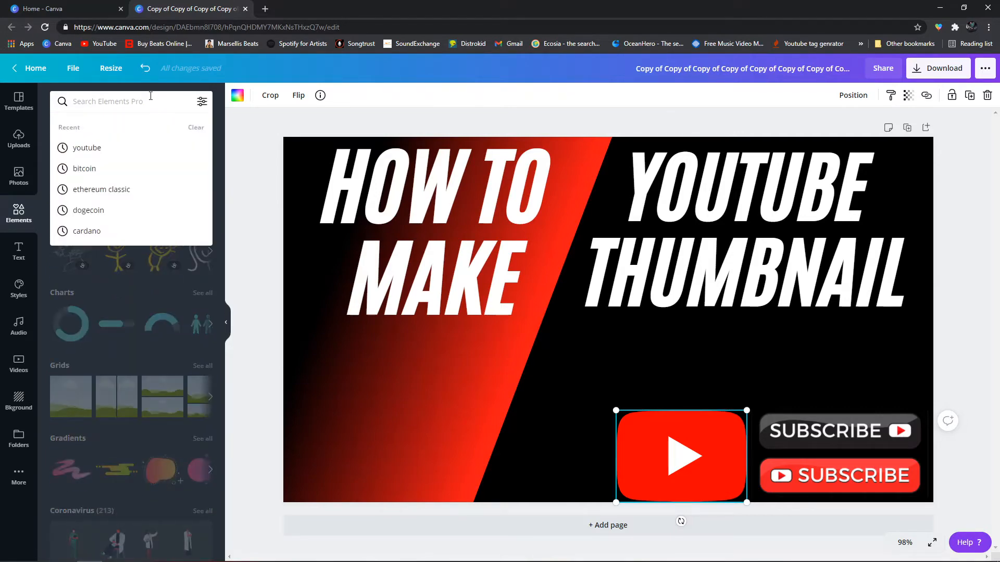
type("free")
key("Return")
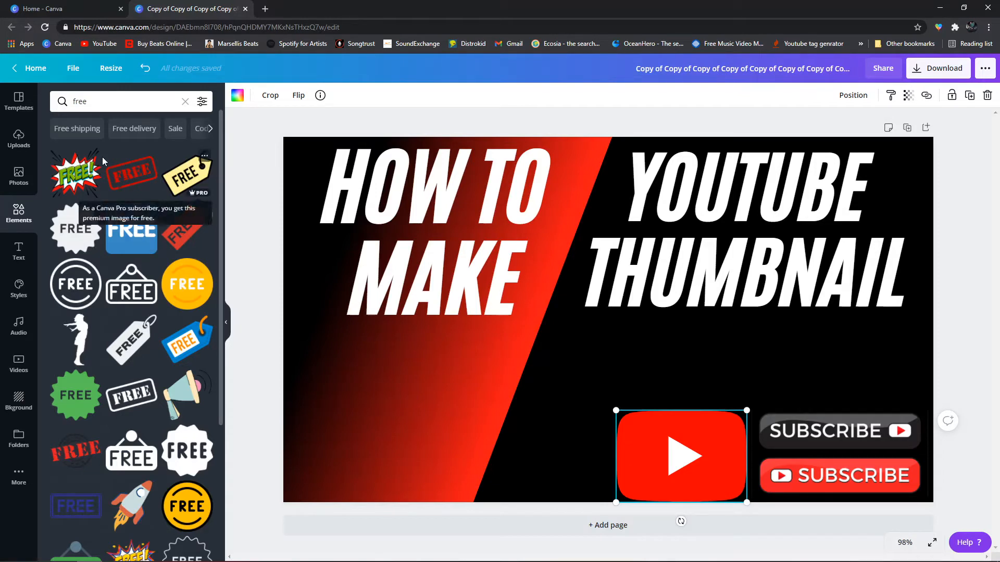
left_click(184, 102)
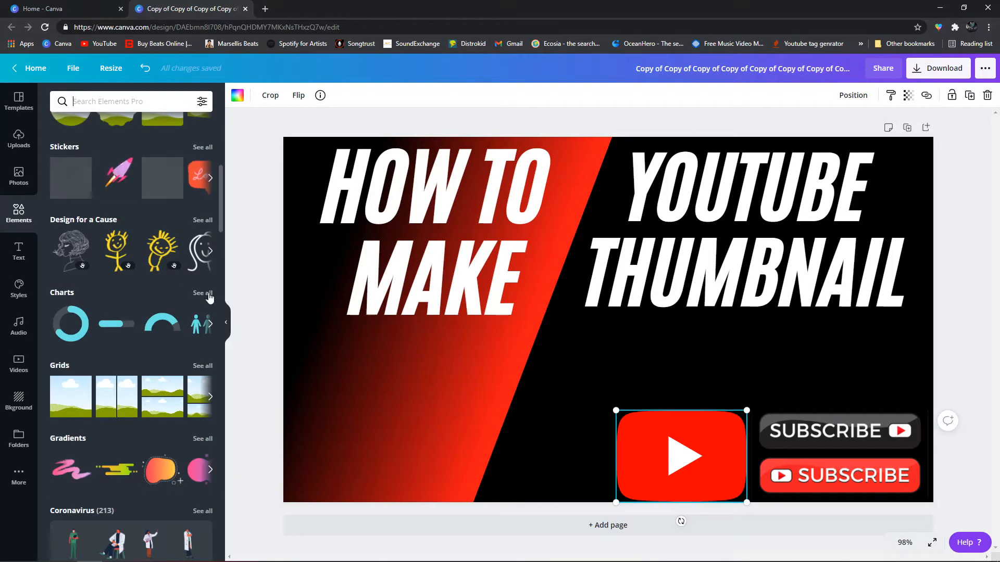
Examine the elements library's collections from Recently used down to Vivid Contrast Objects and return to the start of the list
scroll(217, 213, "down", 2)
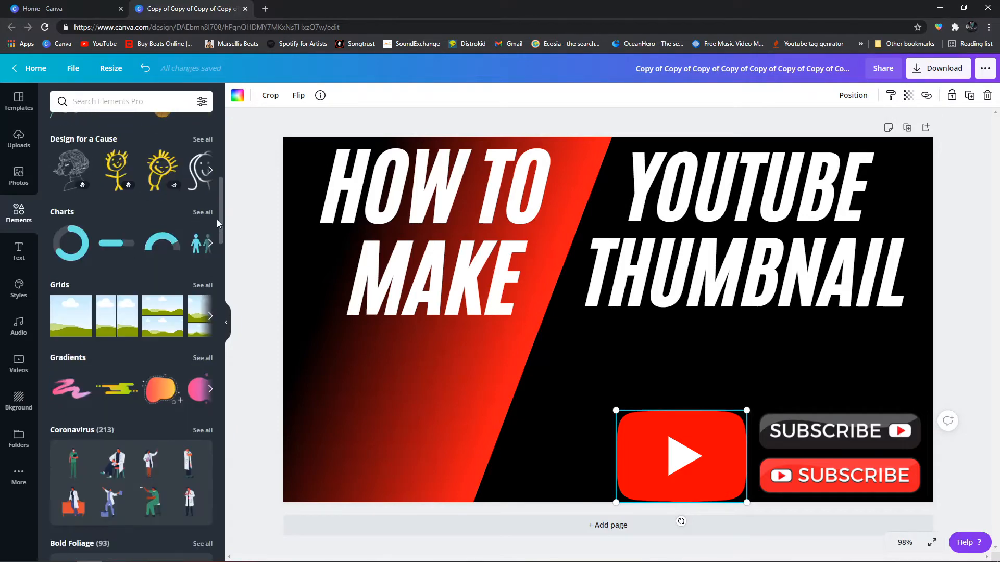
scroll(217, 208, "up", 8)
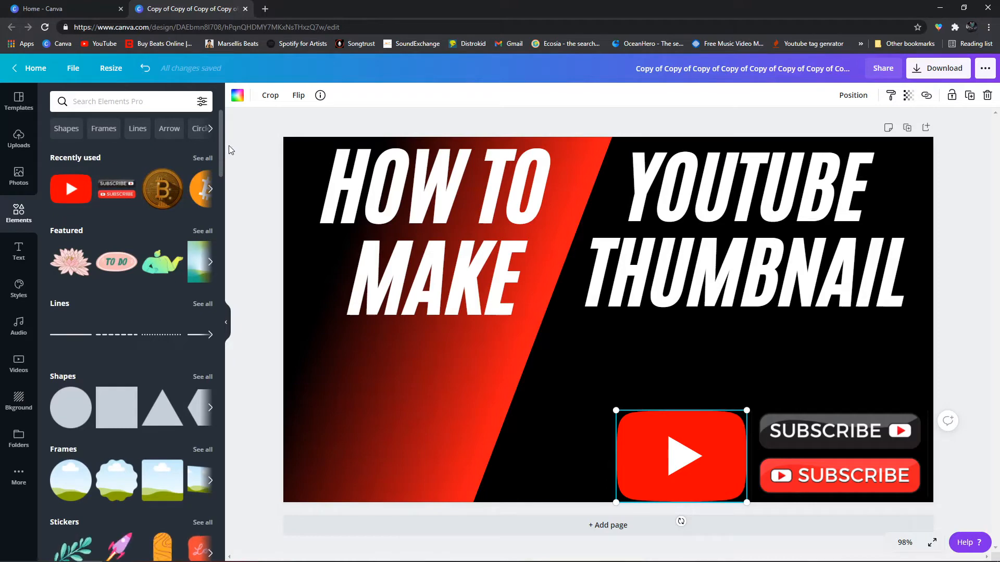
scroll(229, 152, "down", 4)
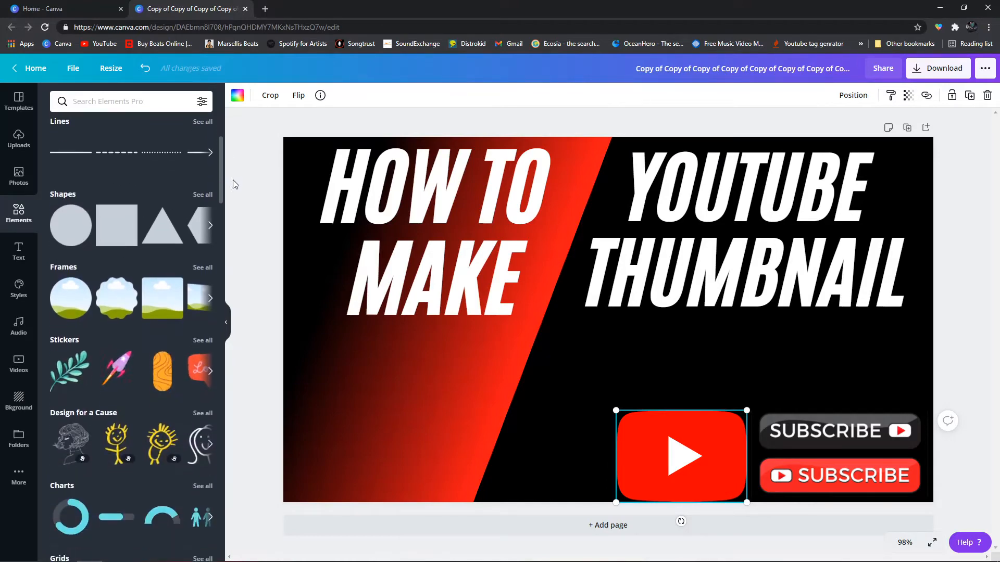
scroll(233, 179, "down", 10)
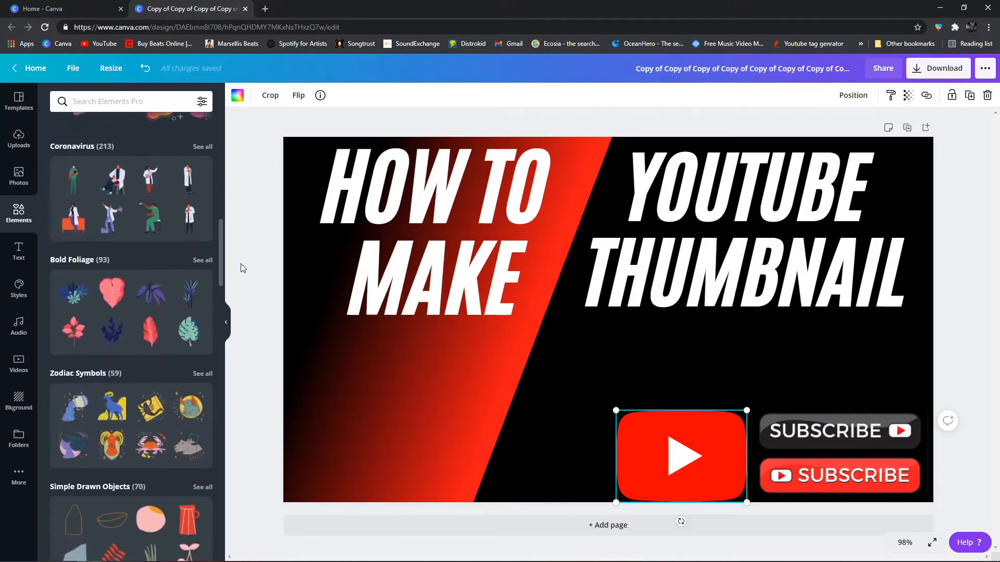
scroll(241, 263, "down", 9)
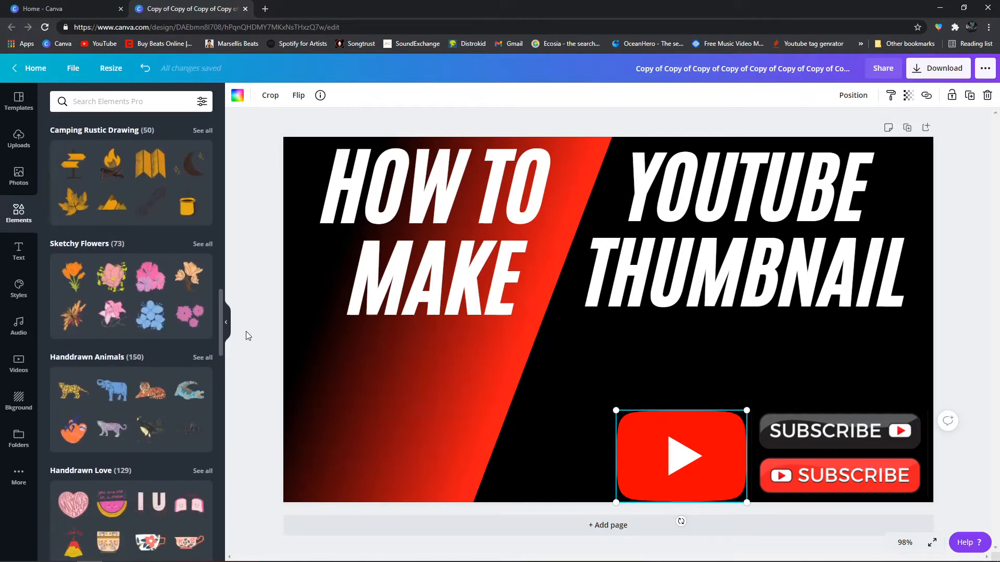
scroll(246, 332, "down", 9)
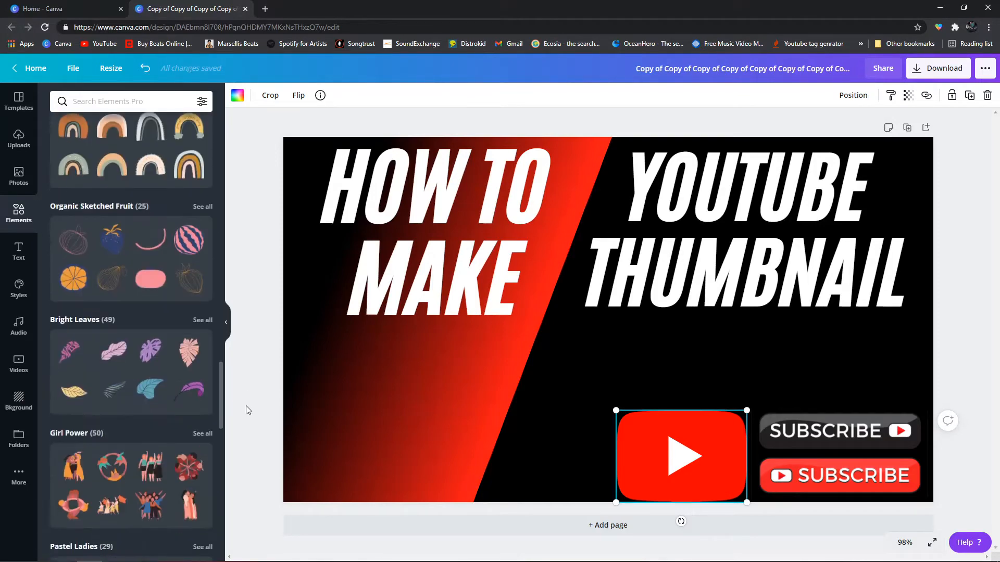
scroll(247, 409, "down", 14)
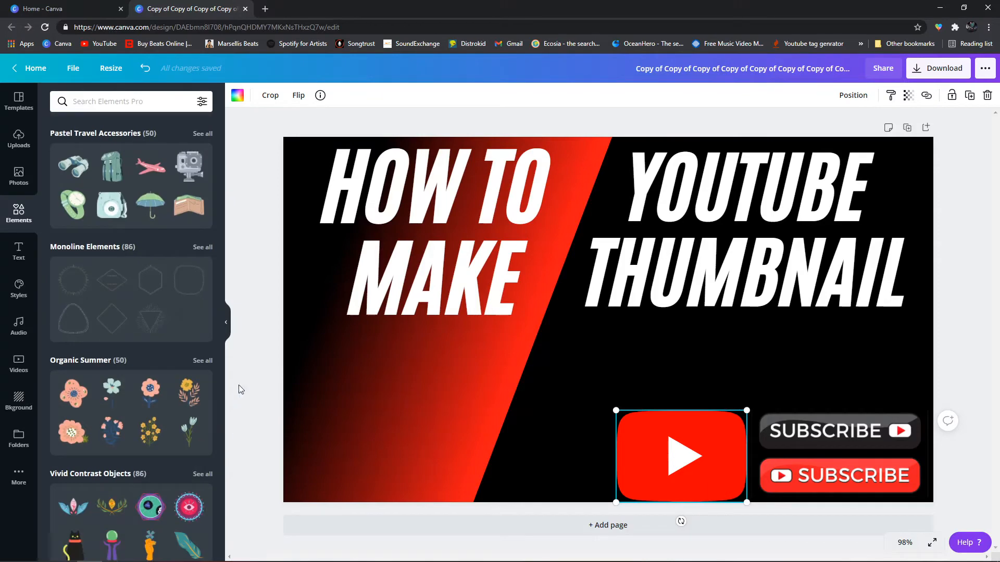
left_click(239, 435)
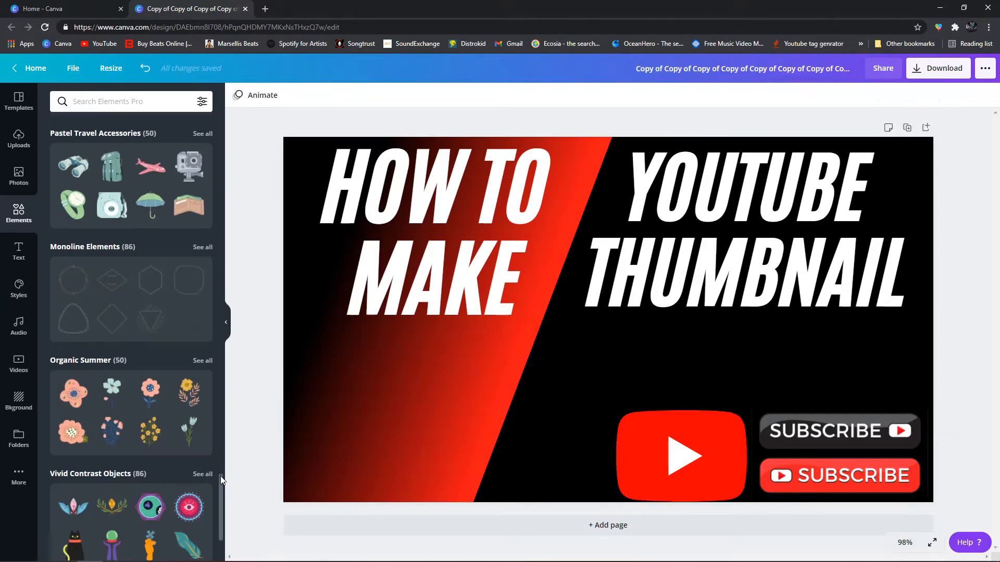
left_click_drag(220, 476, 229, 95)
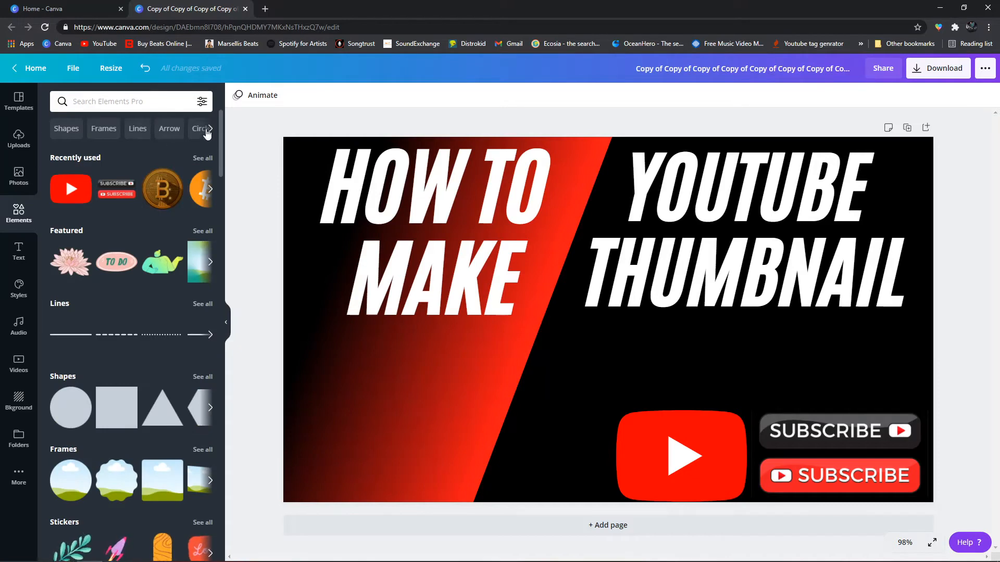
Filter the elements library to free items and search it for "youtube"
left_click(204, 103)
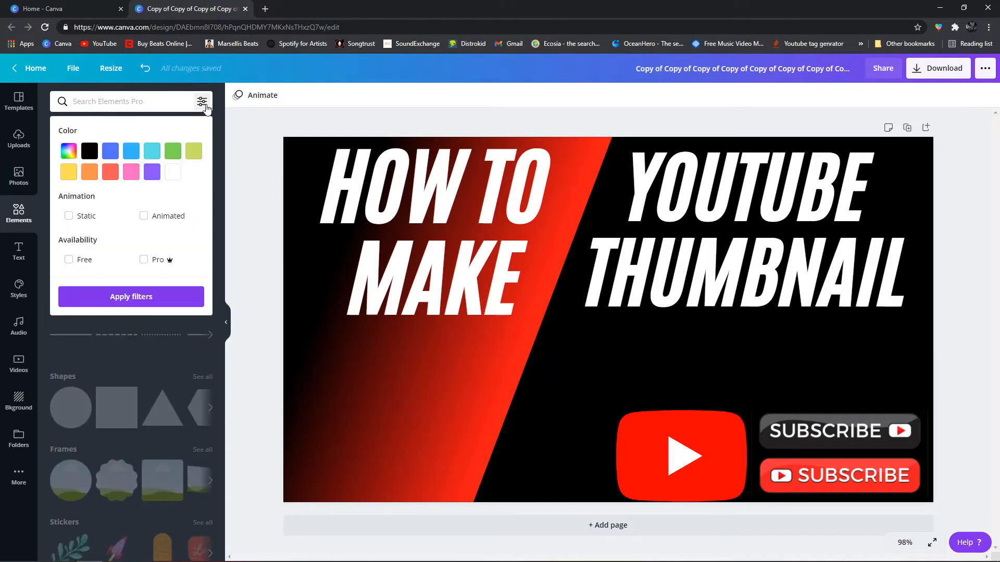
left_click(202, 102)
left_click(202, 102)
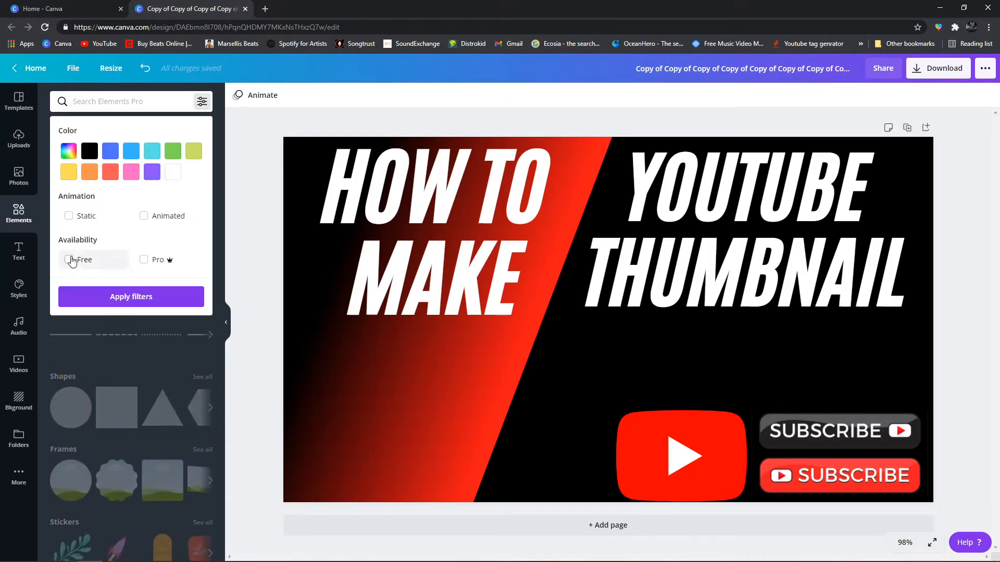
left_click(68, 260)
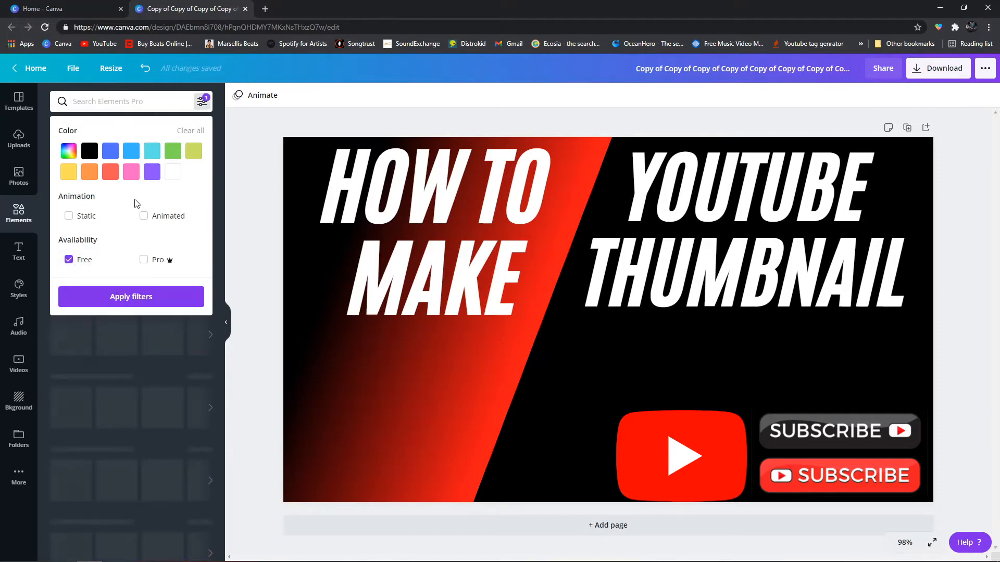
left_click(133, 296)
left_click(150, 97)
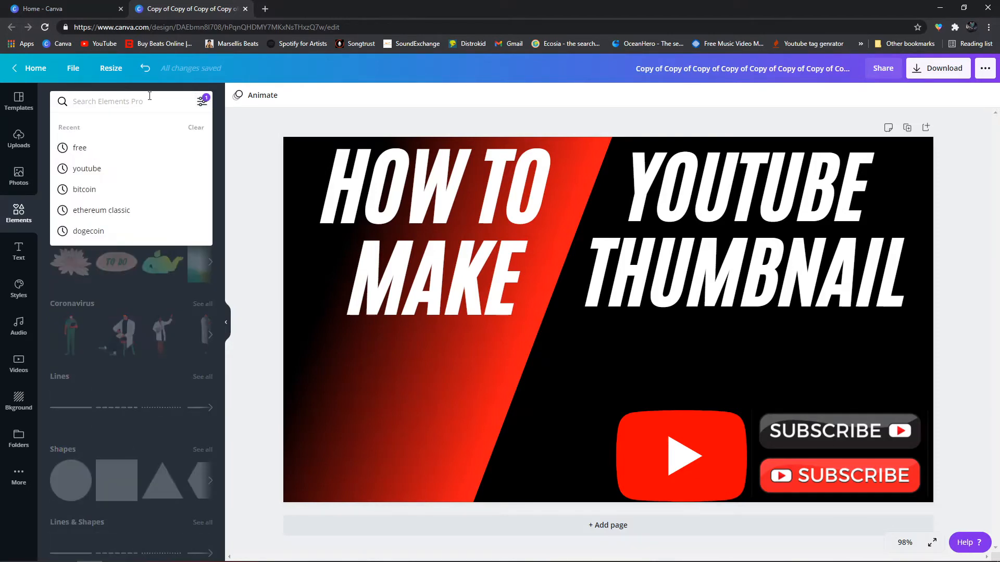
type("youtube")
key("Return")
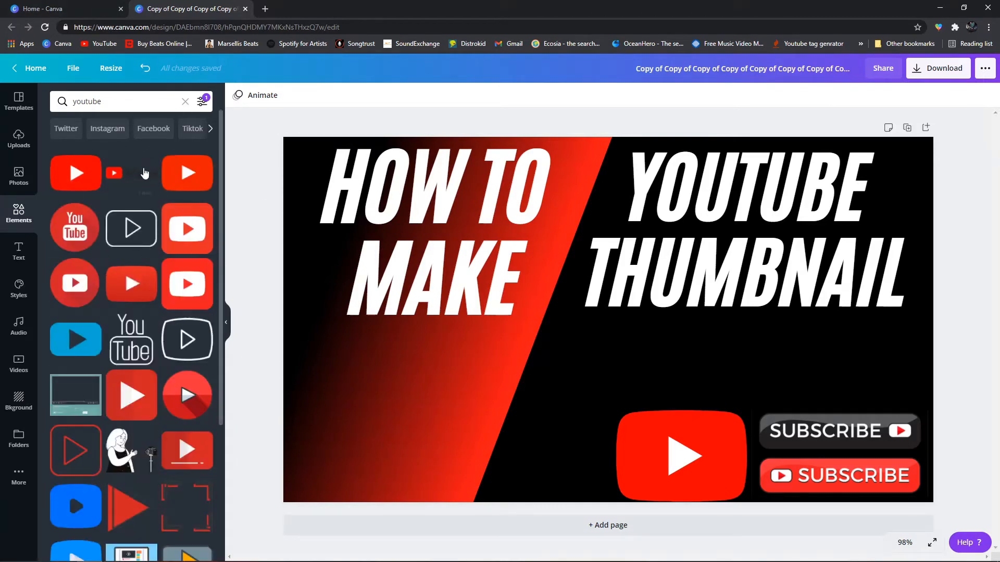
Add the YouTube logo with wordmark, recolour its dark lettering white and place it directly above the SUBSCRIBE buttons and the large play button
left_click(135, 179)
left_click_drag(609, 323, 548, 399)
left_click(253, 97)
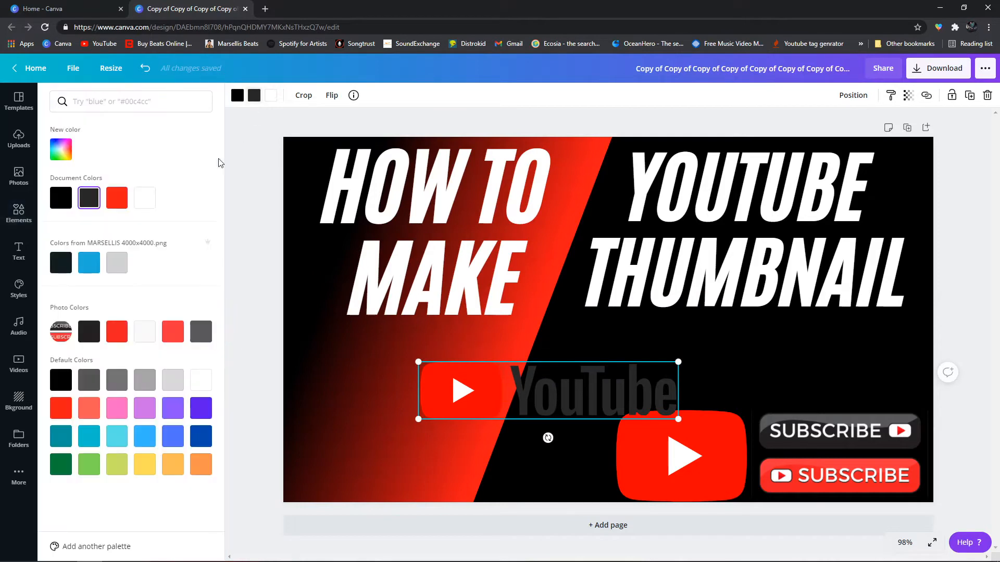
left_click(144, 203)
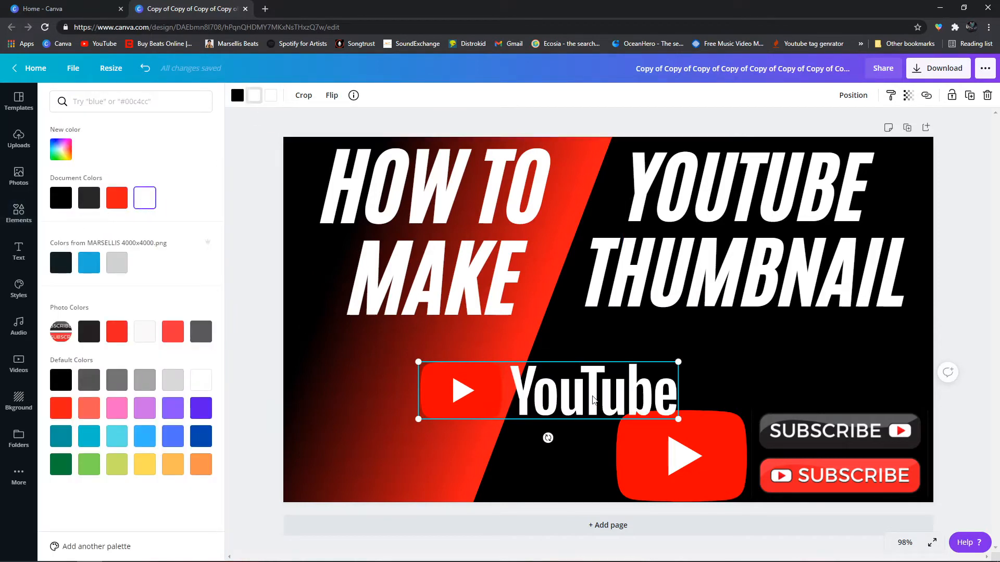
left_click_drag(599, 396, 825, 382)
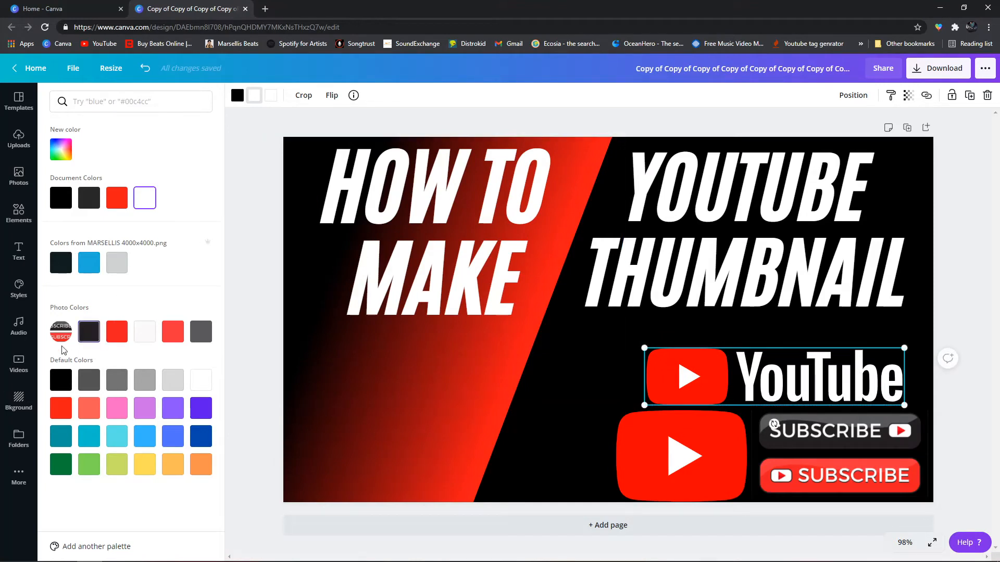
Find the round red YouTube badge among the unfiltered "youtube" elements and place it, reduced in size, beside the large play button at the page's lower edge
left_click(18, 213)
left_click(105, 101)
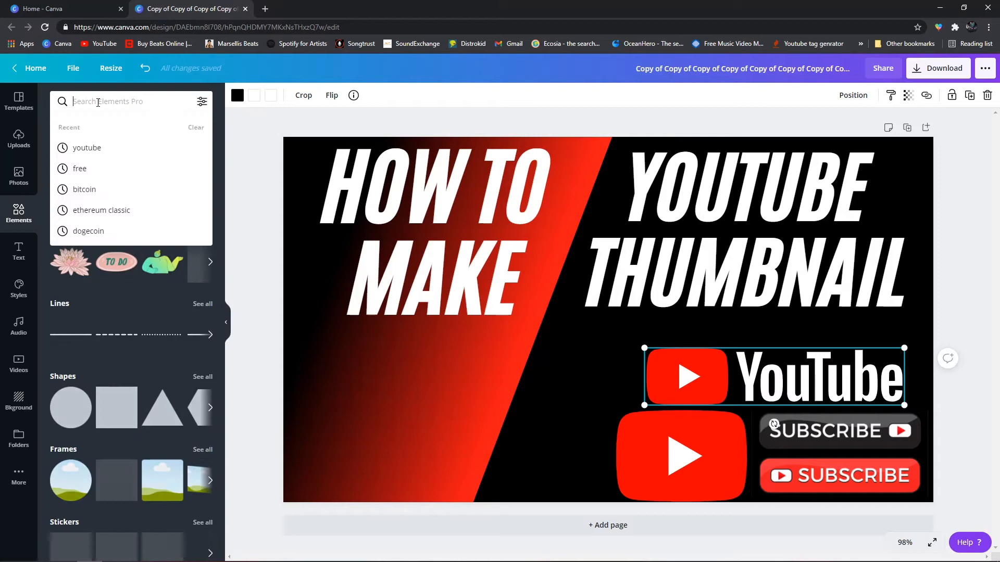
left_click(88, 148)
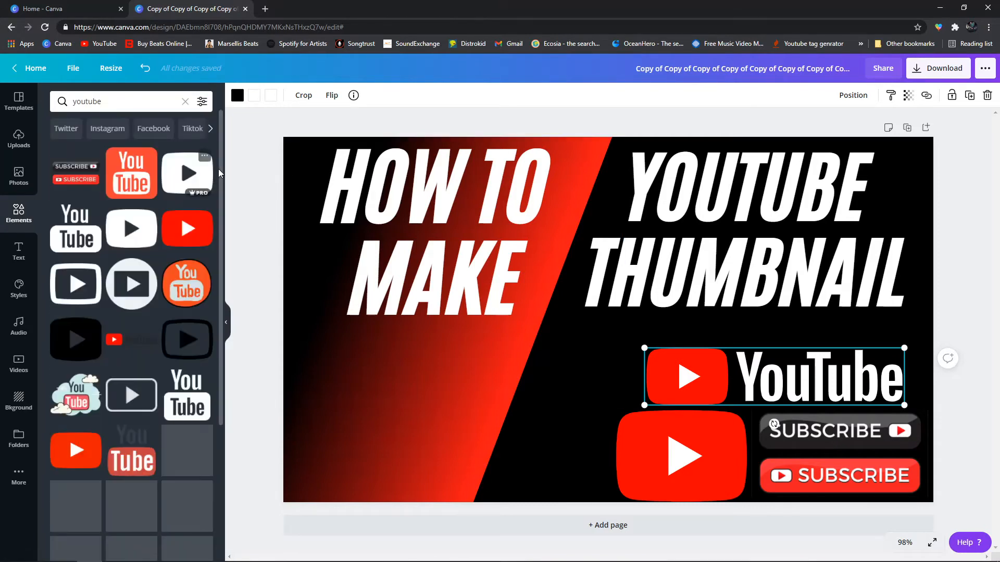
left_click_drag(220, 173, 219, 356)
left_click(201, 208)
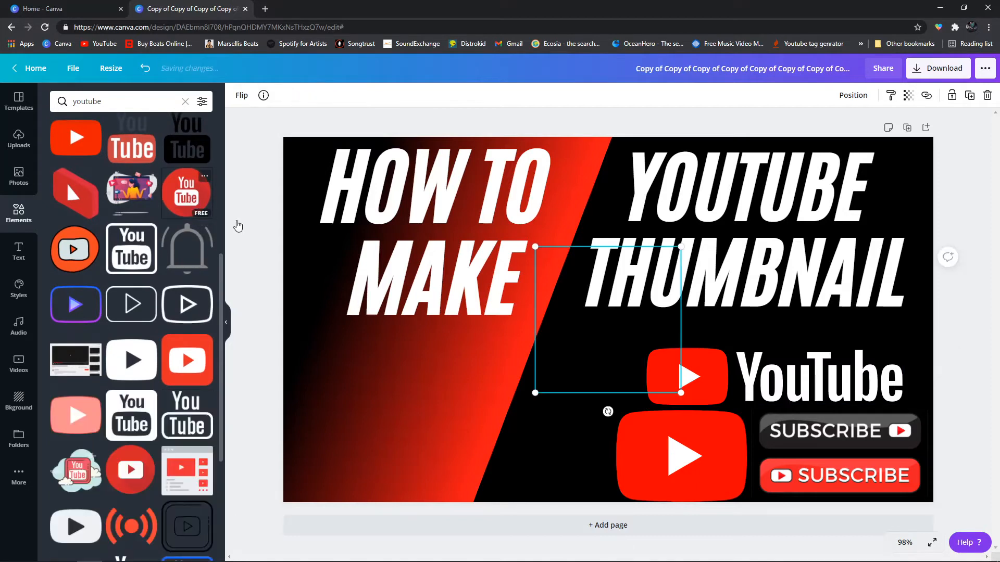
left_click_drag(680, 266, 570, 402)
left_click_drag(537, 436, 570, 442)
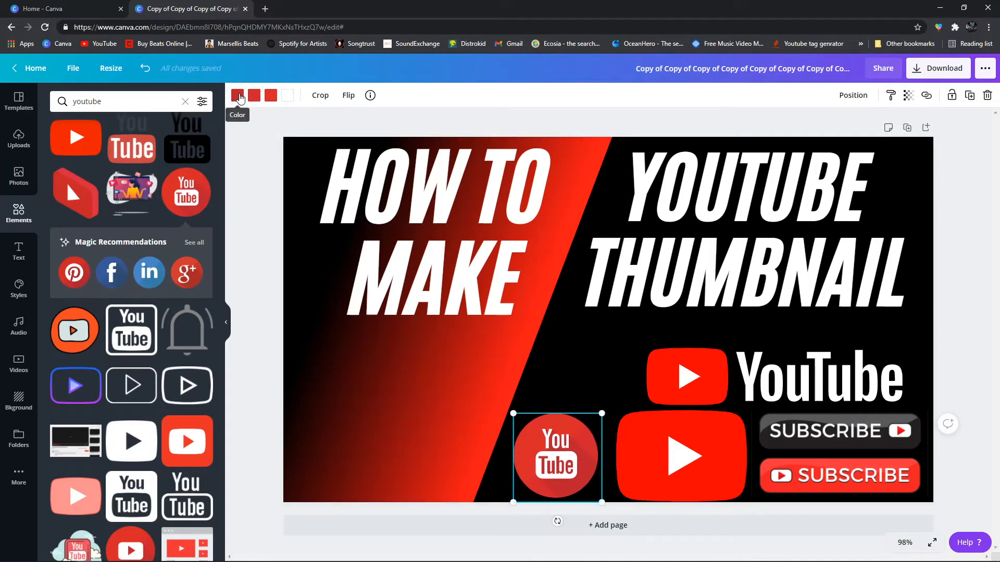
Recolour all three red shades of the round YouTube badge with the bright red from the SUBSCRIBE graphic's photo colours
left_click(237, 95)
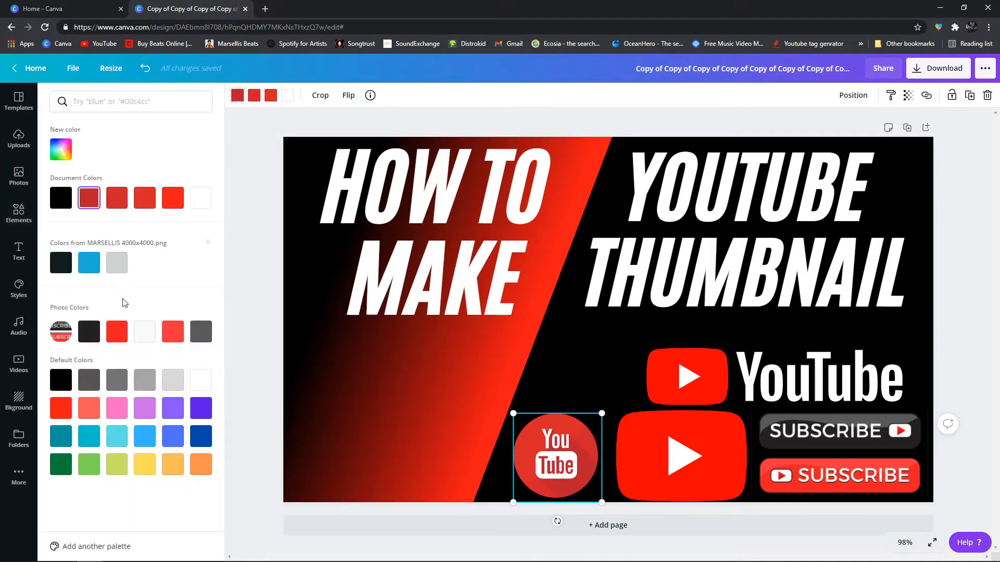
left_click(124, 340)
left_click(258, 93)
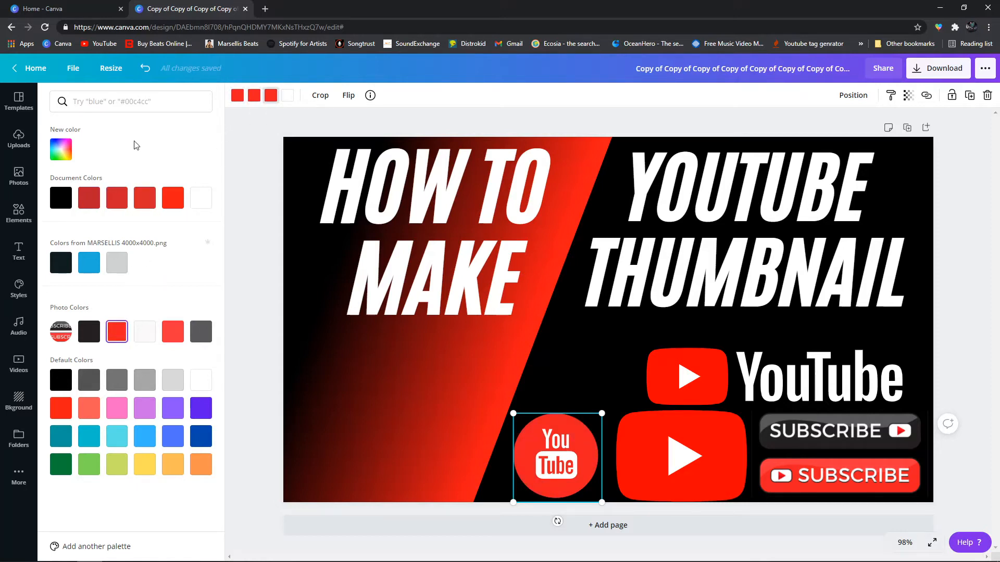
Search the elements library for "youtube" again and filter the results to free items
left_click(19, 213)
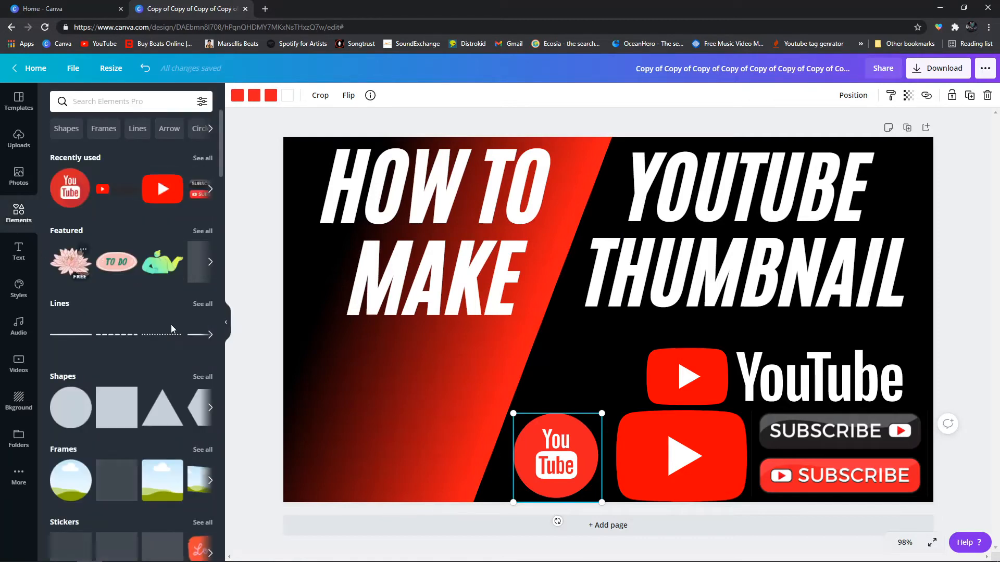
left_click(124, 101)
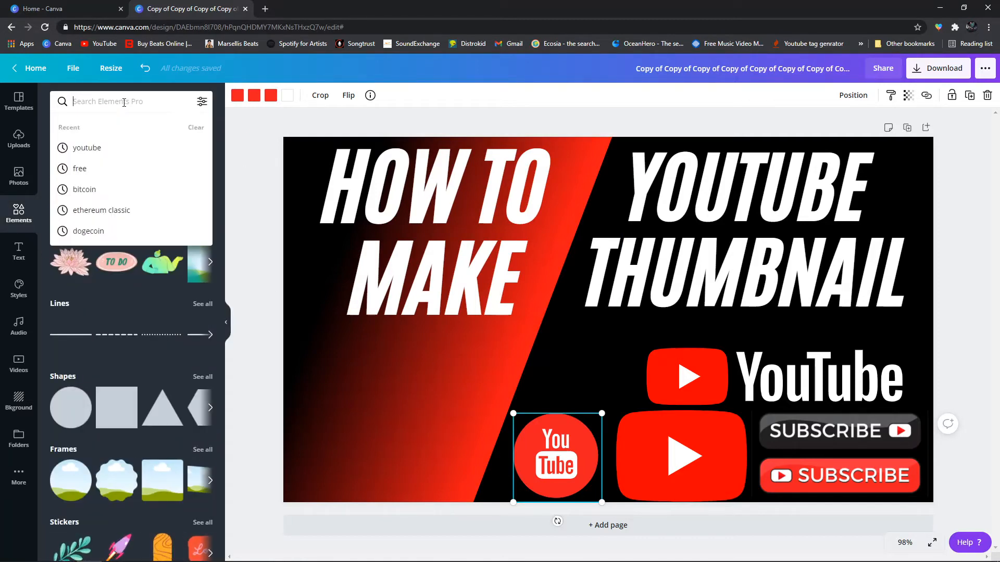
left_click(96, 150)
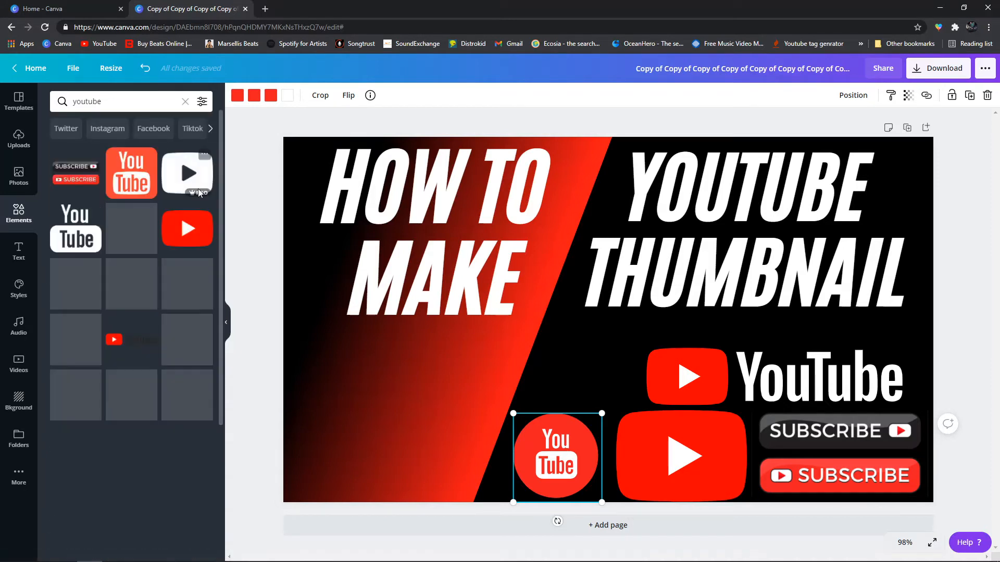
left_click_drag(217, 194, 215, 250)
scroll(215, 250, "down", 2)
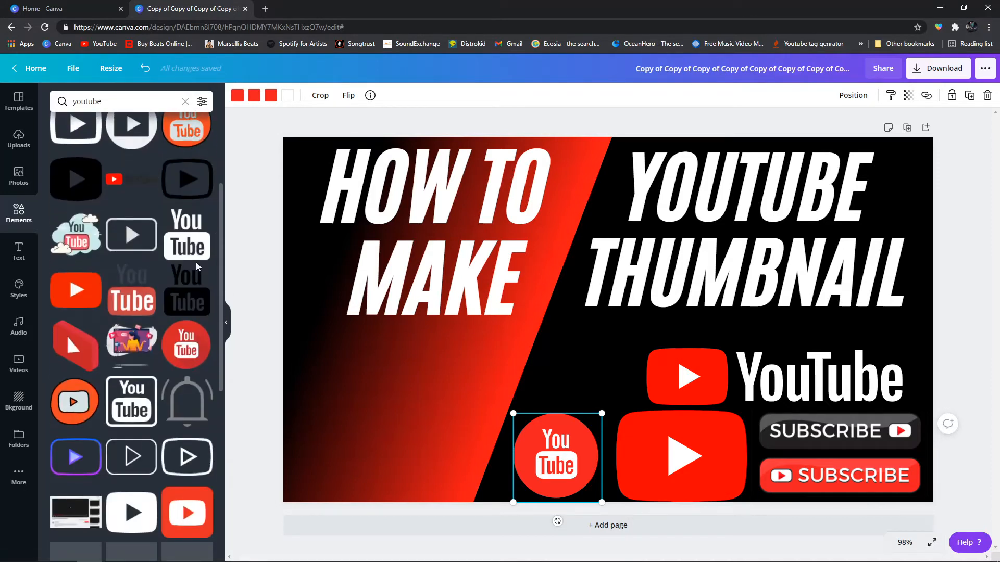
left_click(202, 101)
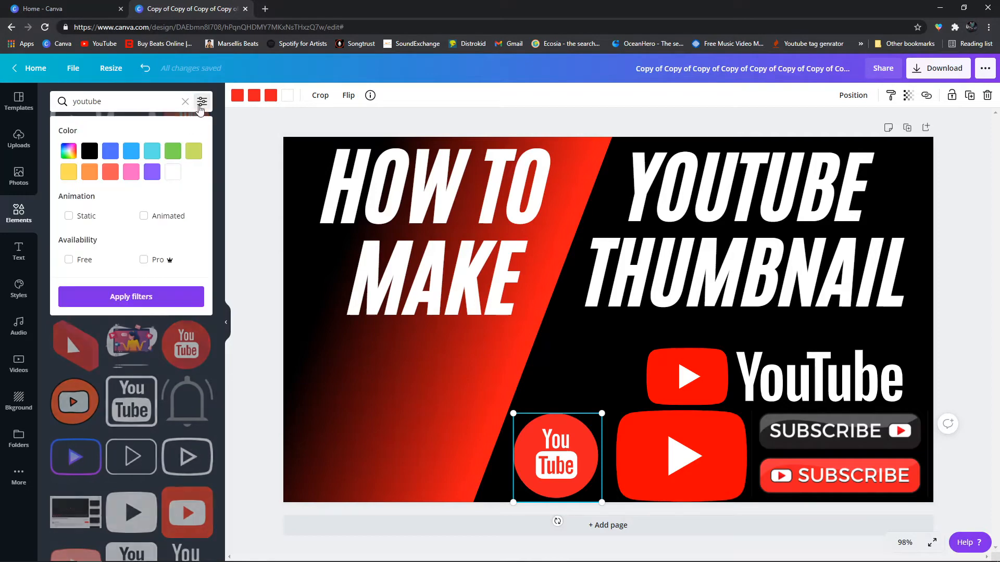
left_click(78, 259)
left_click(117, 296)
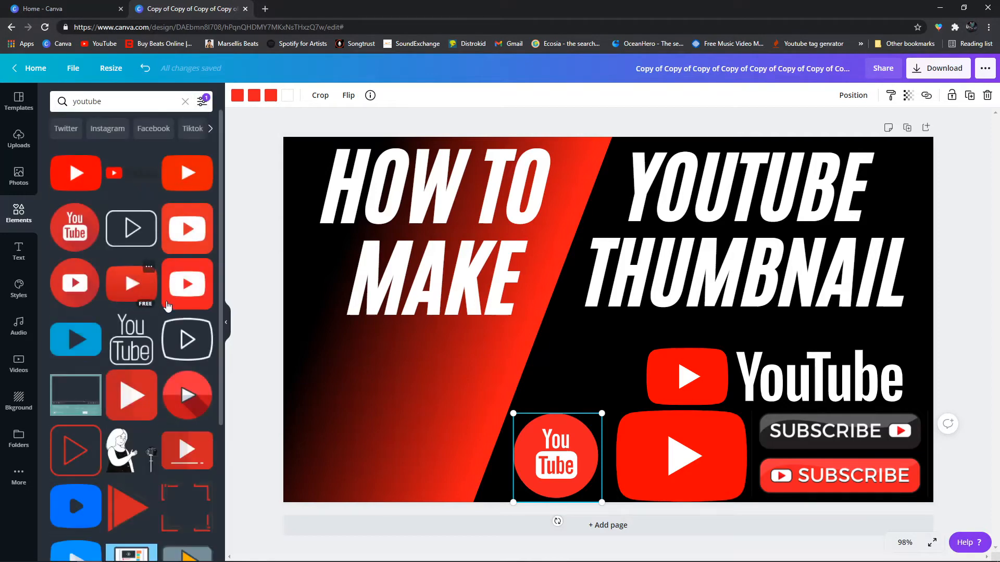
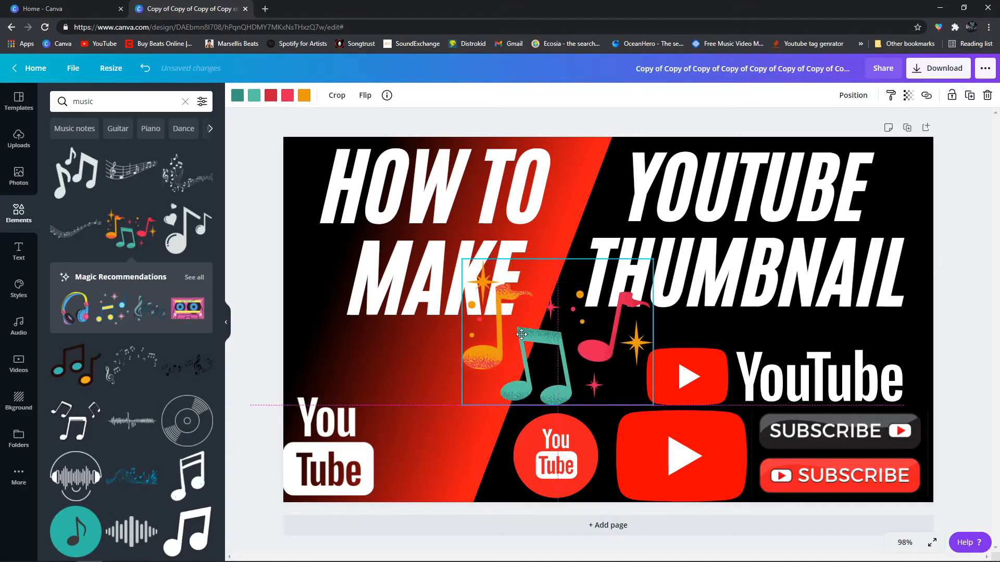
Shrink the colourful music notes graphic and place it above the round YouTube badge, beside the YouTube wordmark logo
left_click_drag(530, 297, 658, 310)
left_click_drag(613, 354, 590, 372)
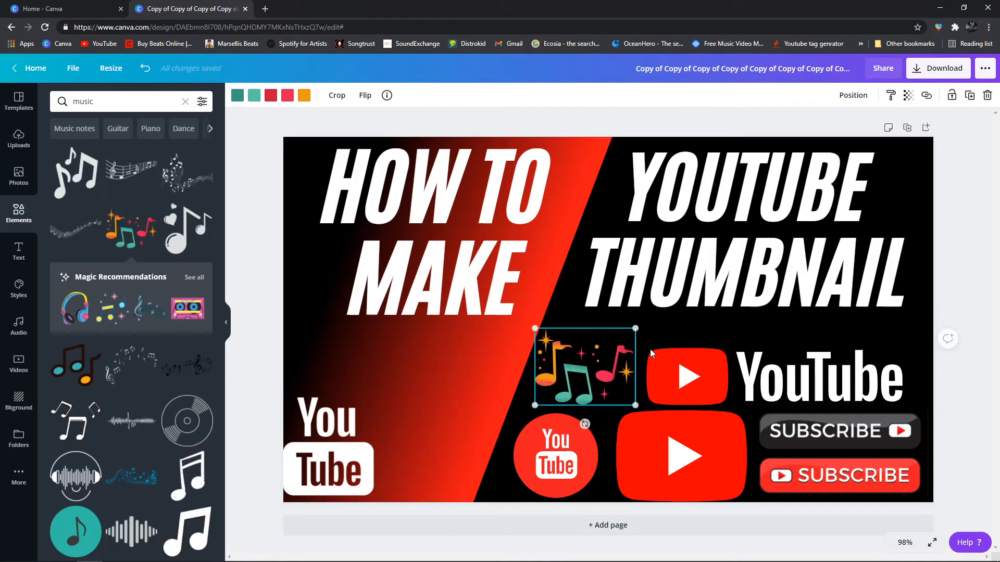
left_click(758, 336)
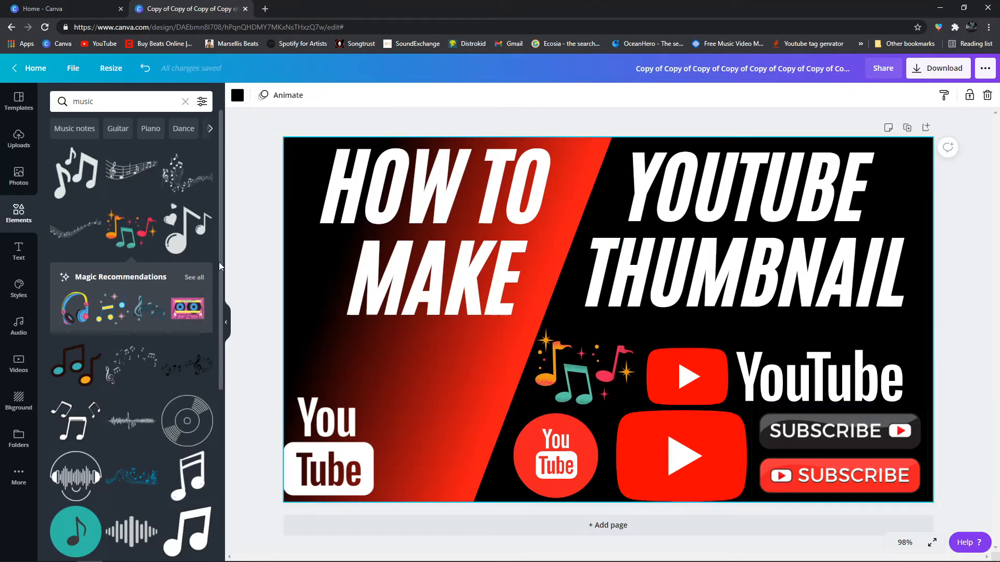
Look through the remaining "music" elements and search the library for "thumbnail"
scroll(217, 377, "down", 6)
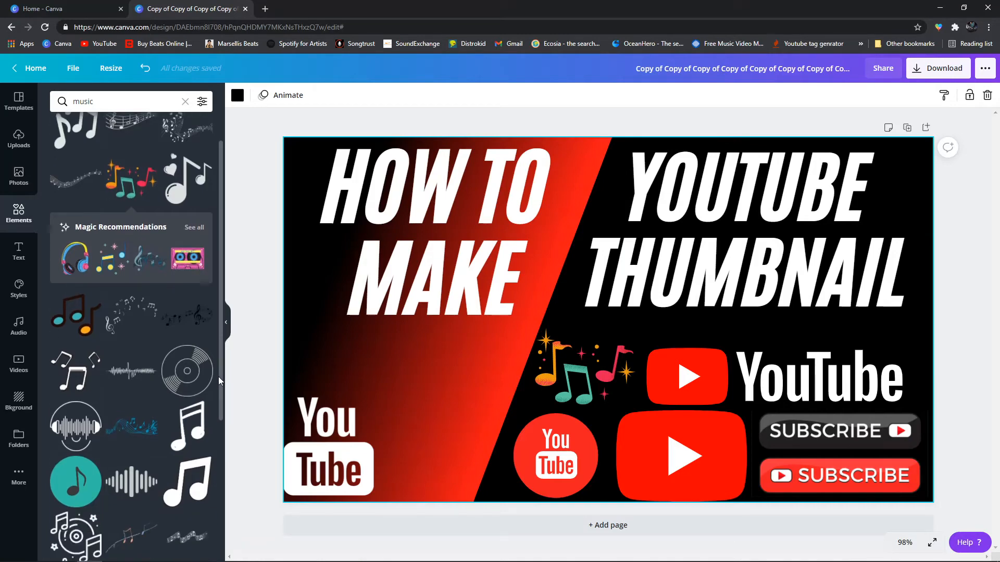
left_click_drag(230, 526, 239, 561)
scroll(156, 313, "up", 10)
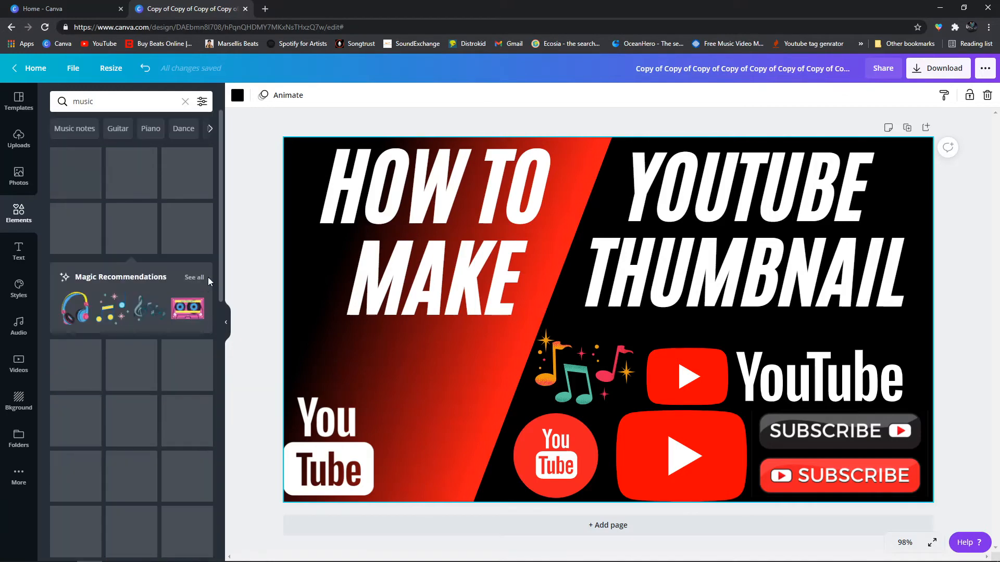
left_click(154, 100)
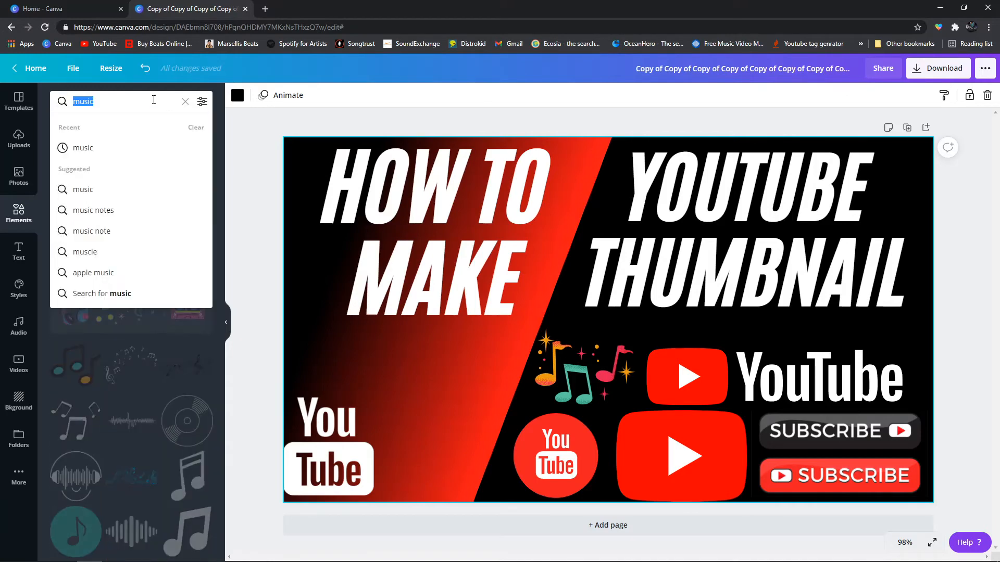
type("thu")
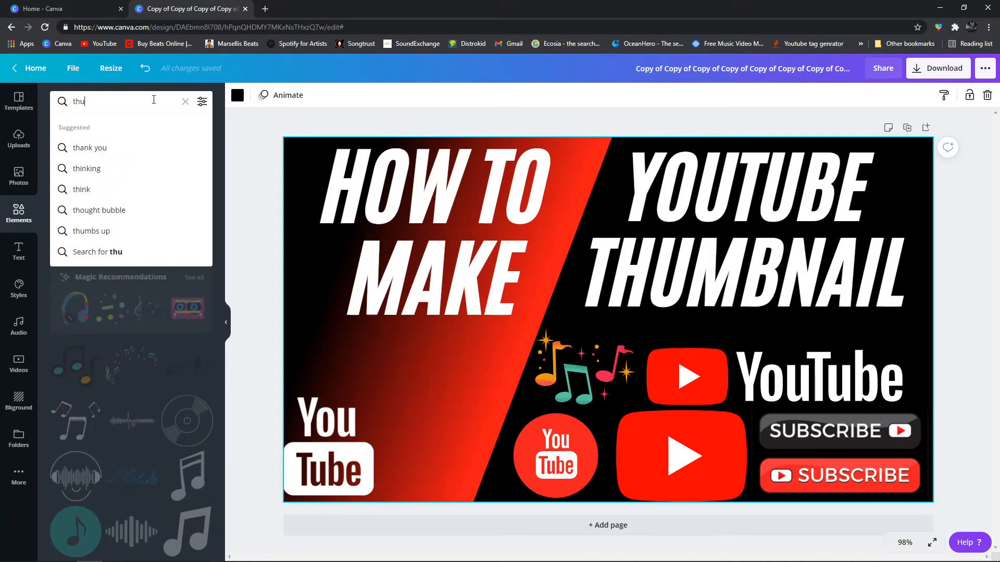
type("mbnau")
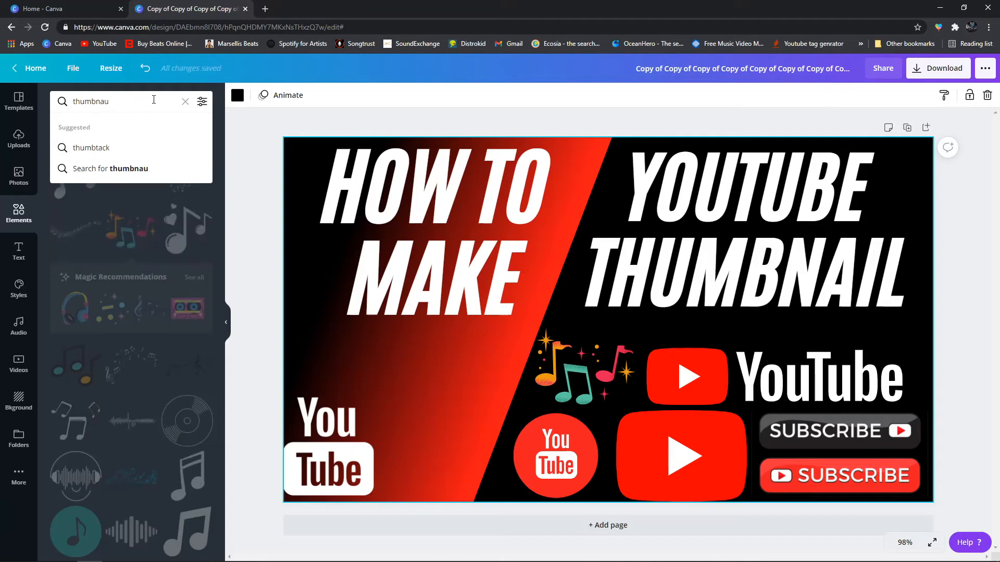
key("BackSpace")
type("il")
key("Return")
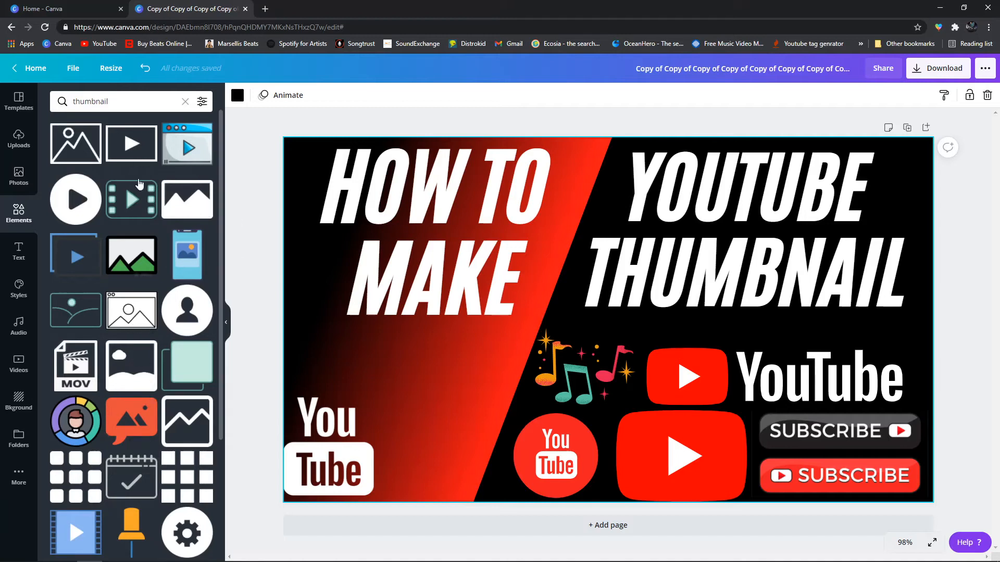
Search the elements for "florida" and place a solid Florida silhouette below the word MAKE, beside the white You Tube logo
left_click(128, 100)
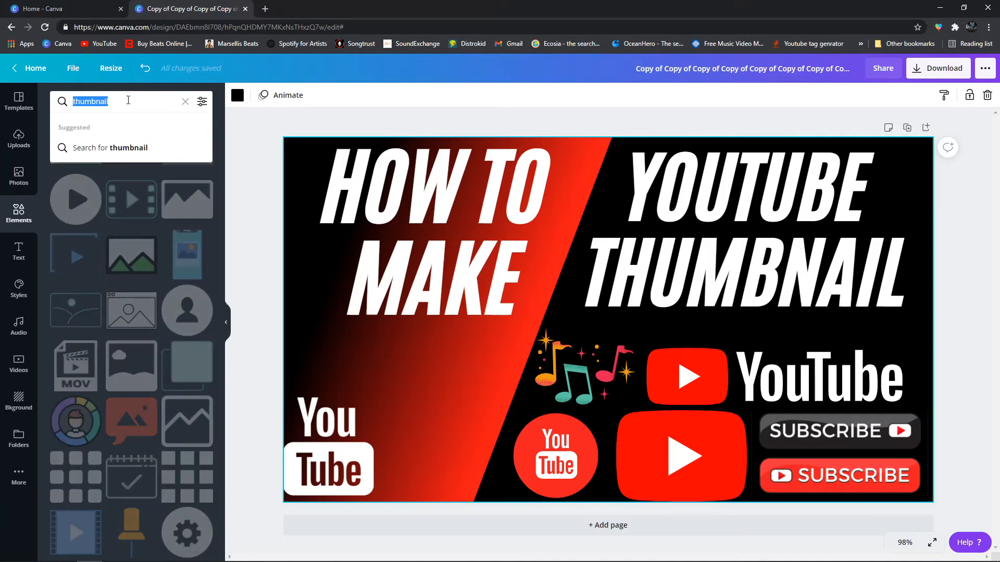
type("florida")
key("Return")
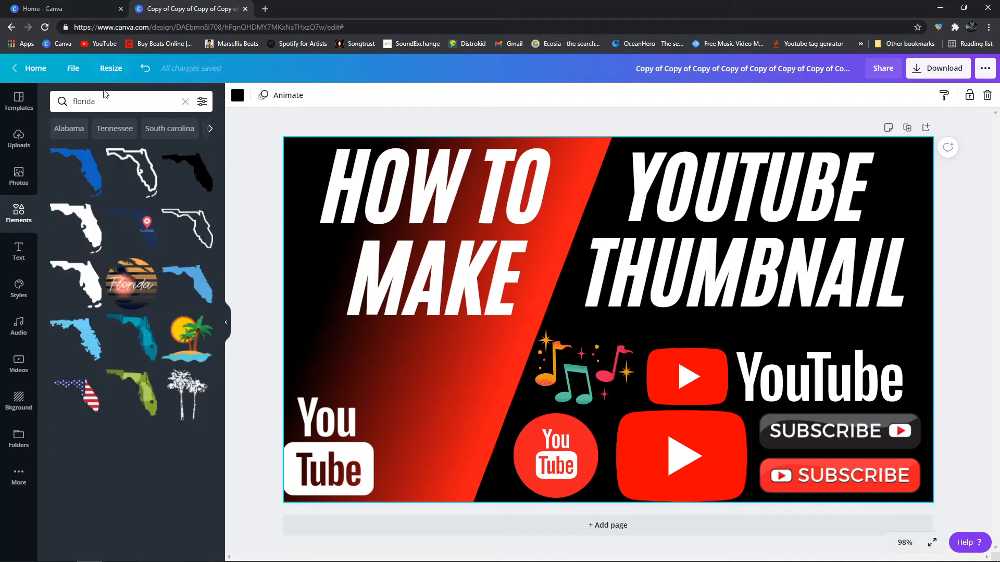
left_click(76, 227)
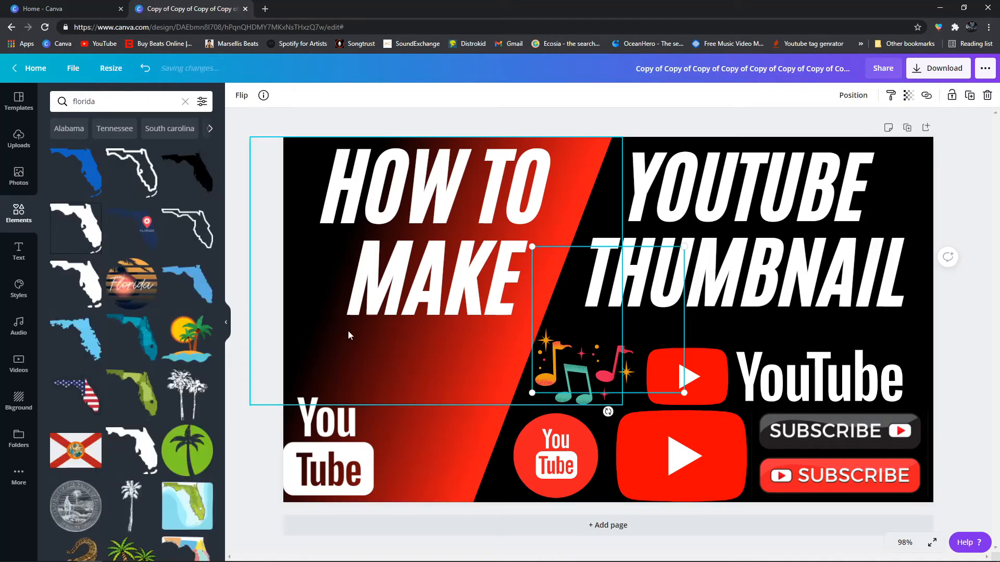
left_click_drag(630, 317, 457, 396)
Recolour the Florida silhouette with the near-white shade from the SUBSCRIBE graphic's photo colours
left_click(238, 96)
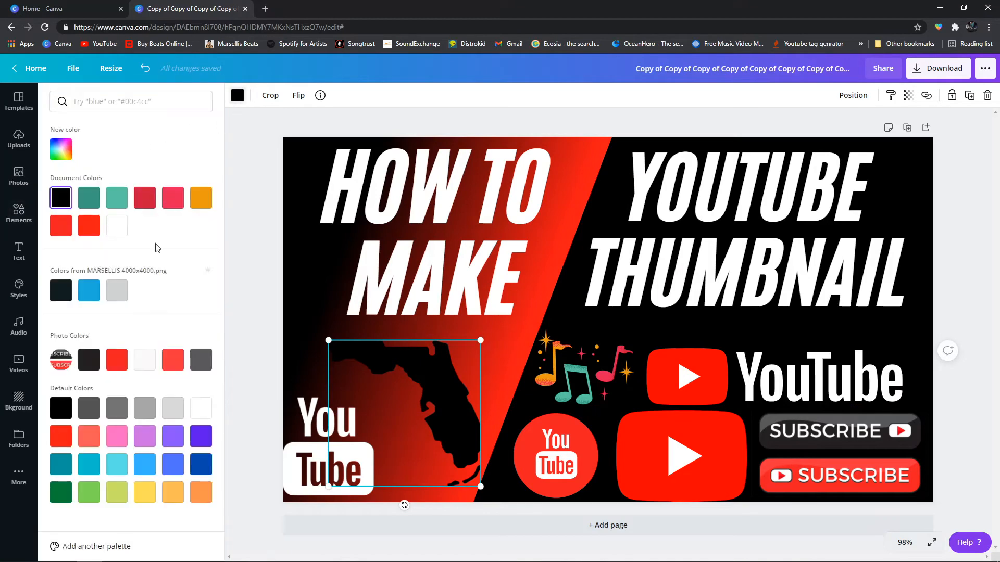
left_click(146, 362)
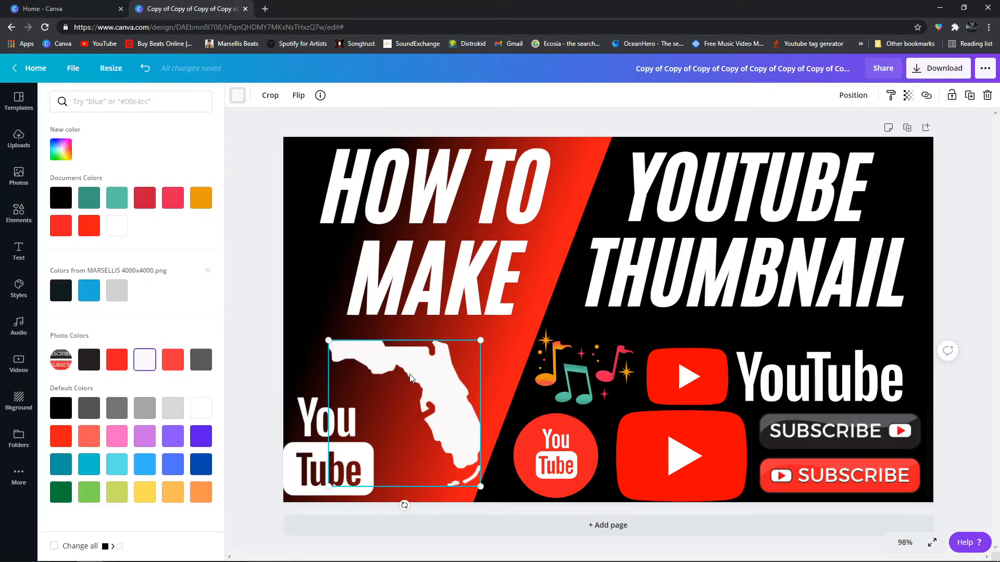
left_click(517, 328)
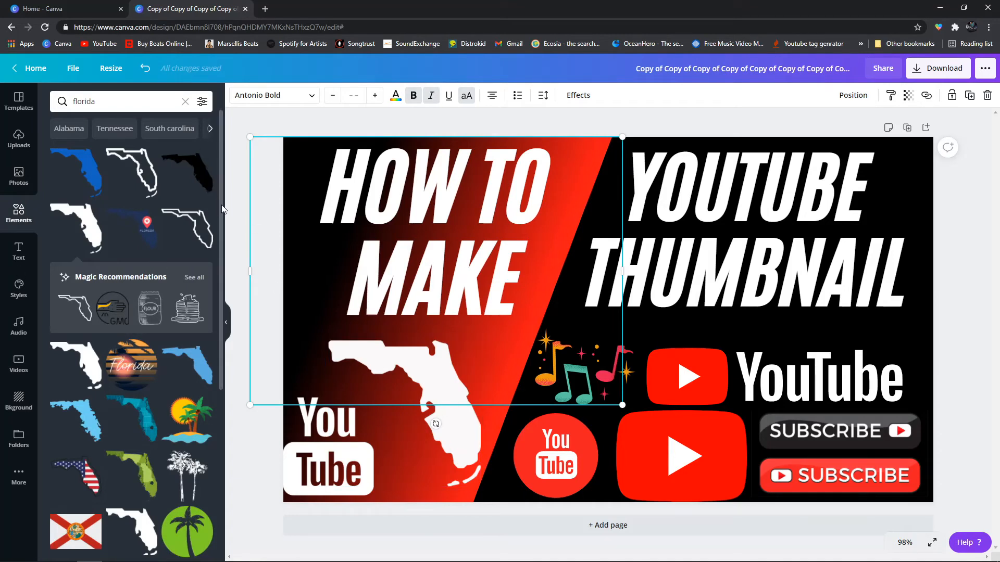
scroll(213, 233, "down", 2)
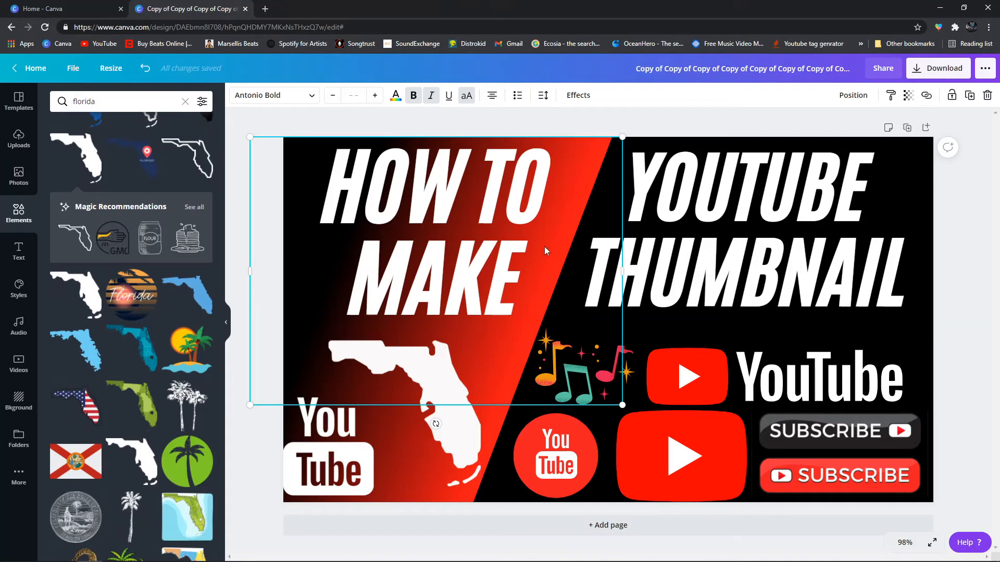
left_click(765, 329)
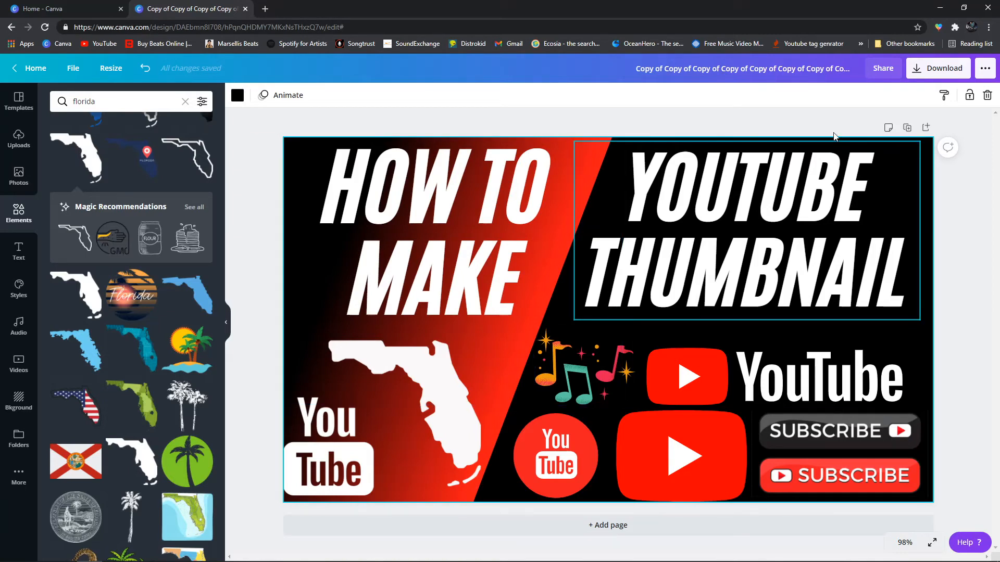
Review the available file types and download the design as a PNG at size 1, without transparent background or compression
left_click(937, 68)
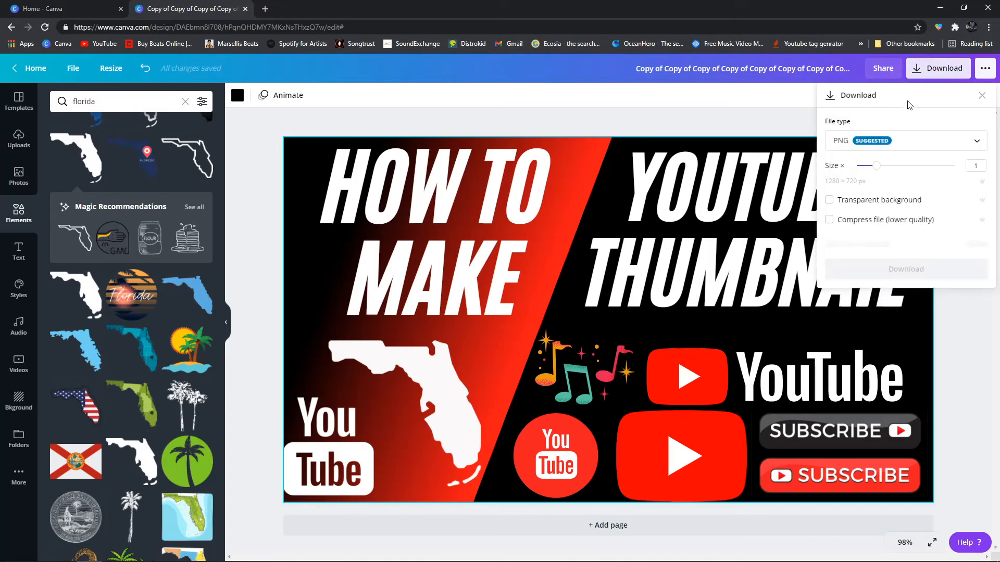
left_click(983, 140)
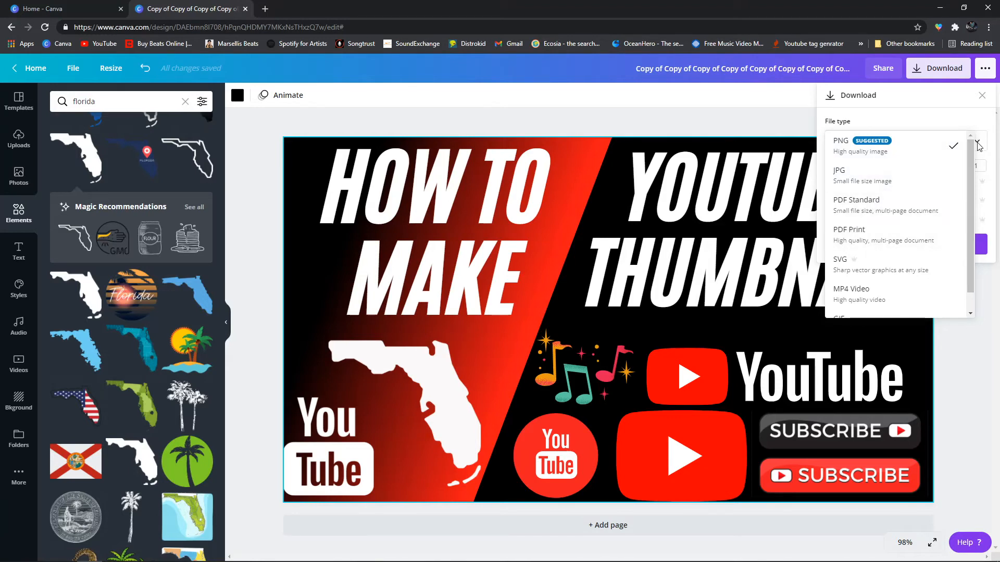
scroll(953, 276, "down", 1)
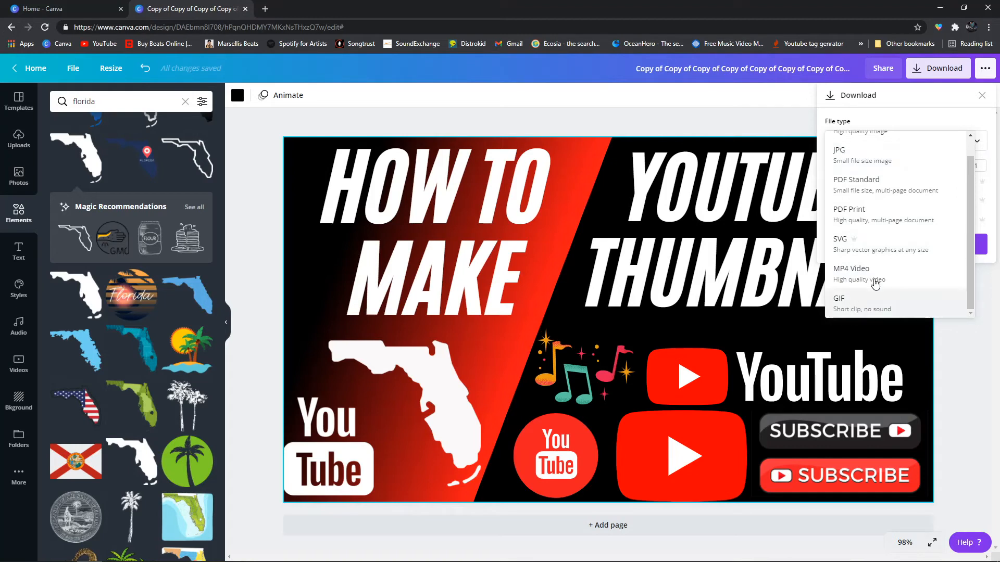
scroll(964, 138, "up", 1)
left_click(978, 107)
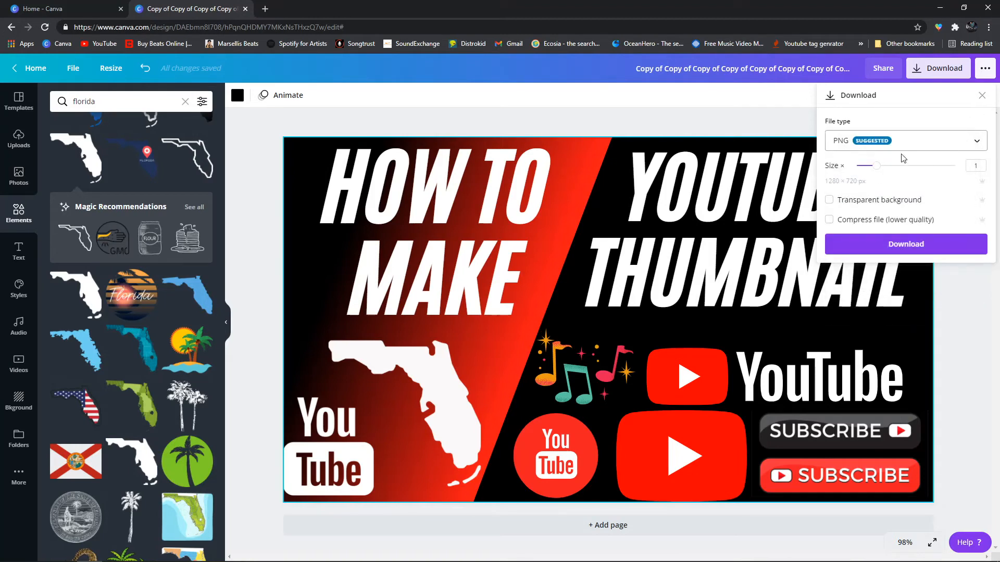
right_click(865, 185)
left_click(928, 137)
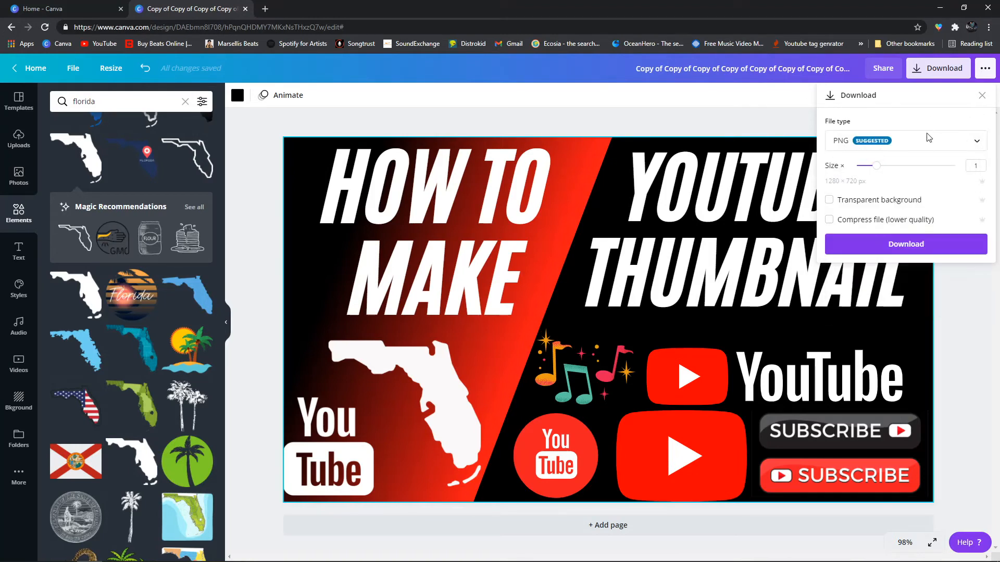
left_click(829, 219)
left_click(829, 200)
left_click(829, 201)
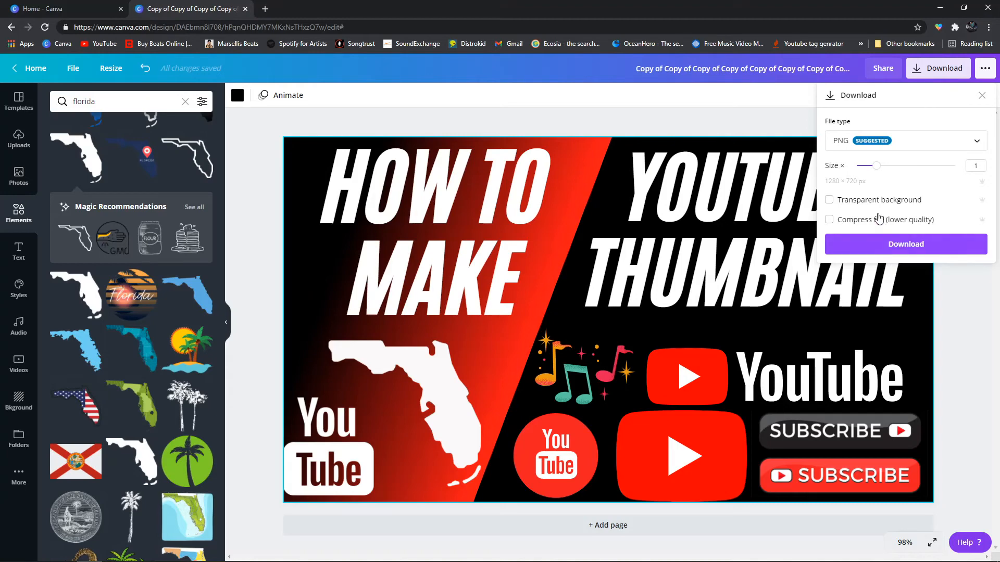
left_click(867, 246)
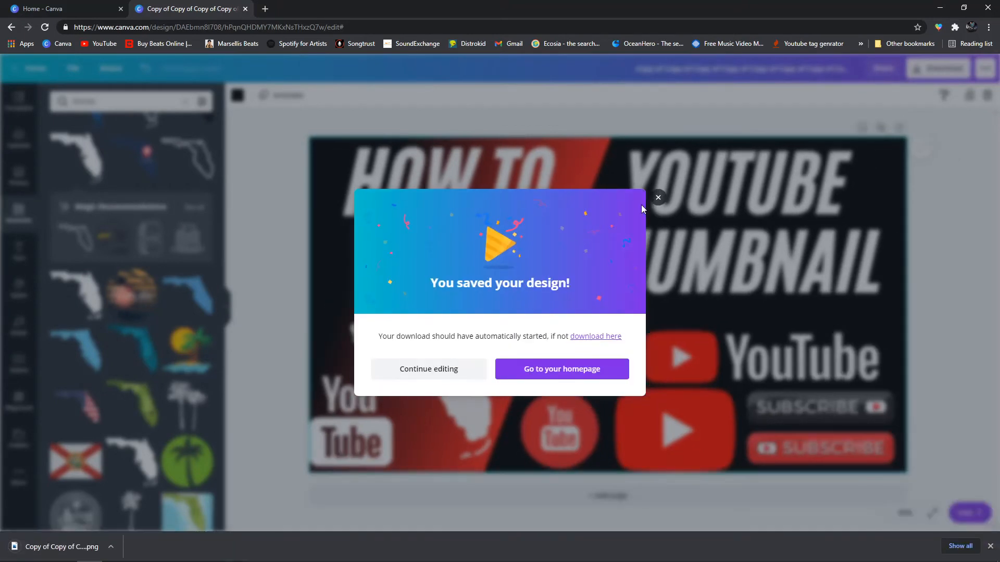
left_click(658, 198)
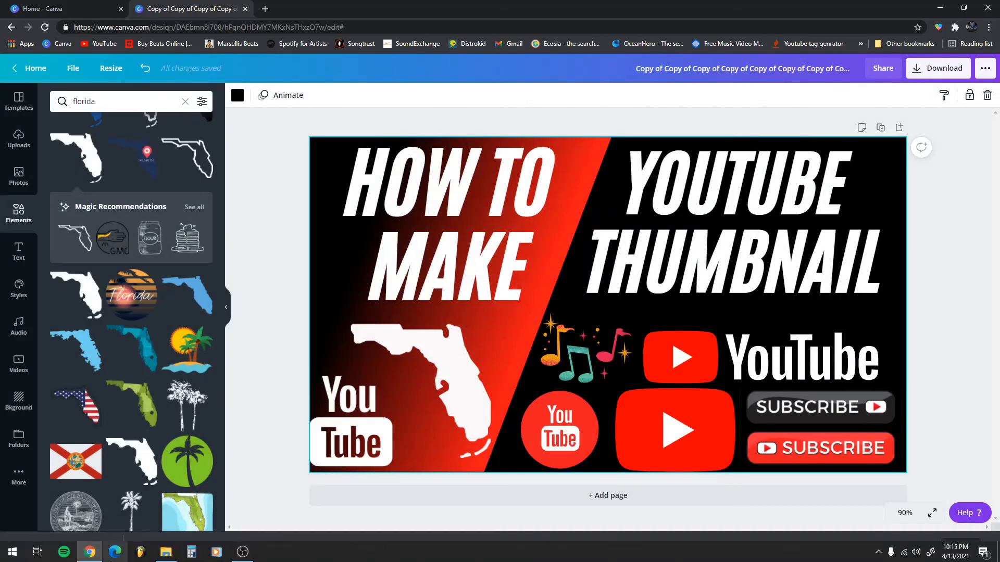
Switch to File Explorer and rename the newly downloaded PNG in the Downloads folder as "how to make a youtube thumbnail"
left_click(162, 552)
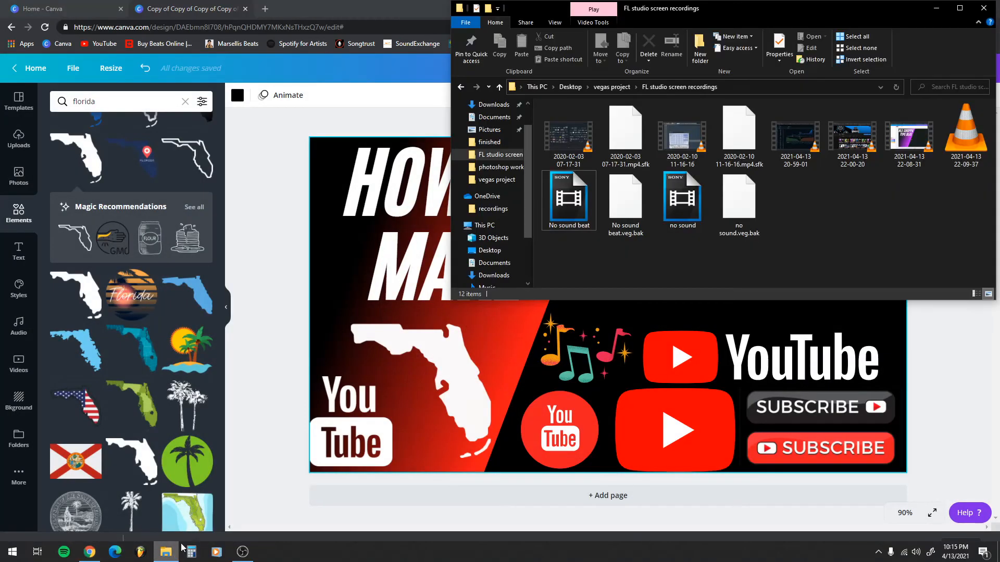
left_click(492, 104)
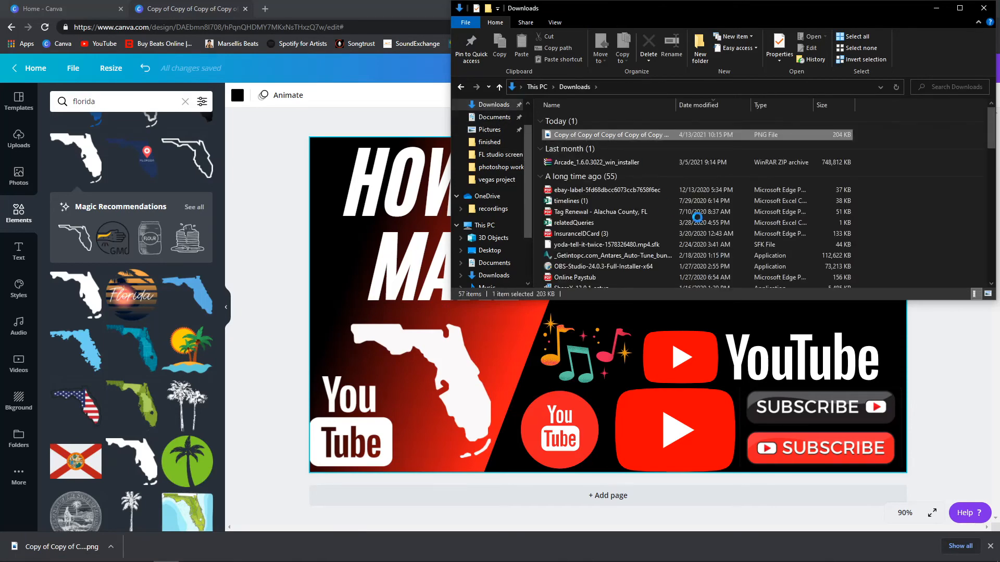
right_click(610, 135)
left_click(658, 527)
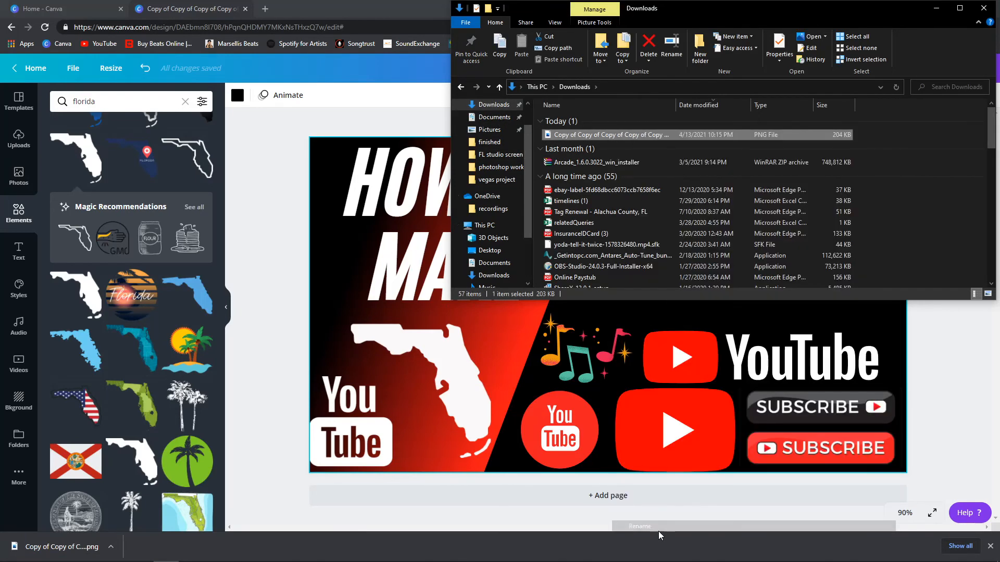
type("hot wo")
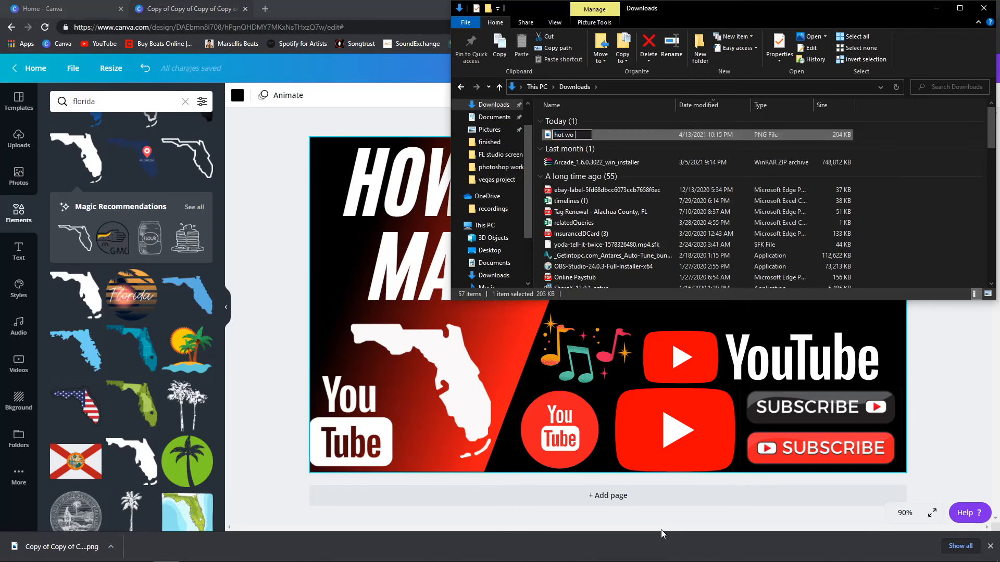
type(" to make a youtube thu")
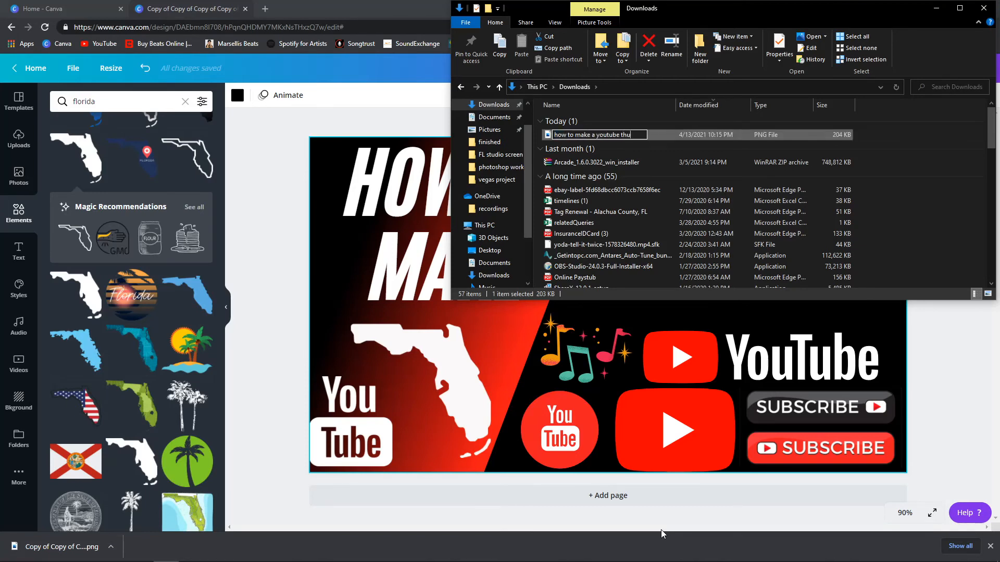
type("mbnail")
left_click(926, 141)
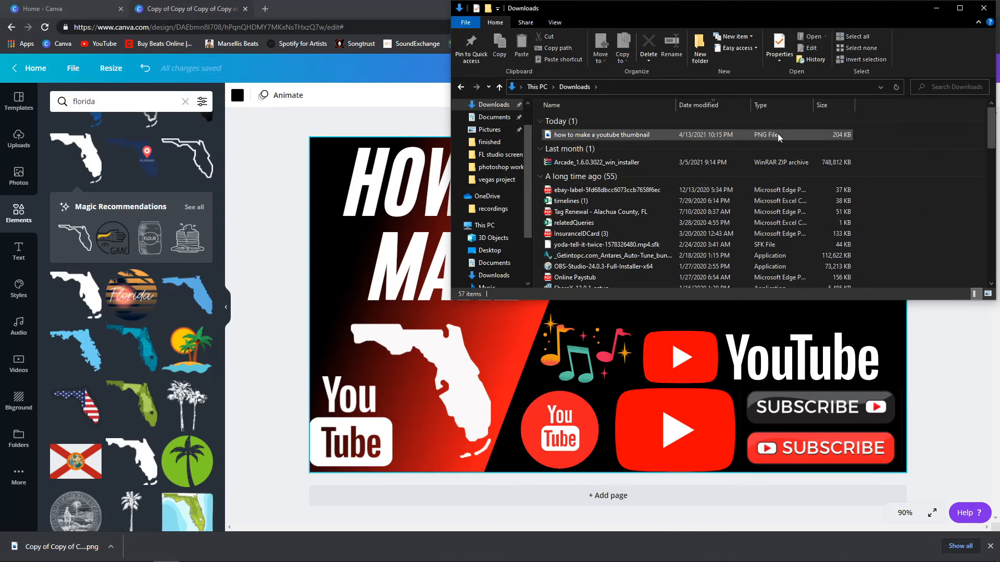
Move the "how to make a youtube thumbnail" PNG from Downloads into the photoshop work folder and open that folder
left_click(777, 135)
left_click_drag(779, 133, 510, 170)
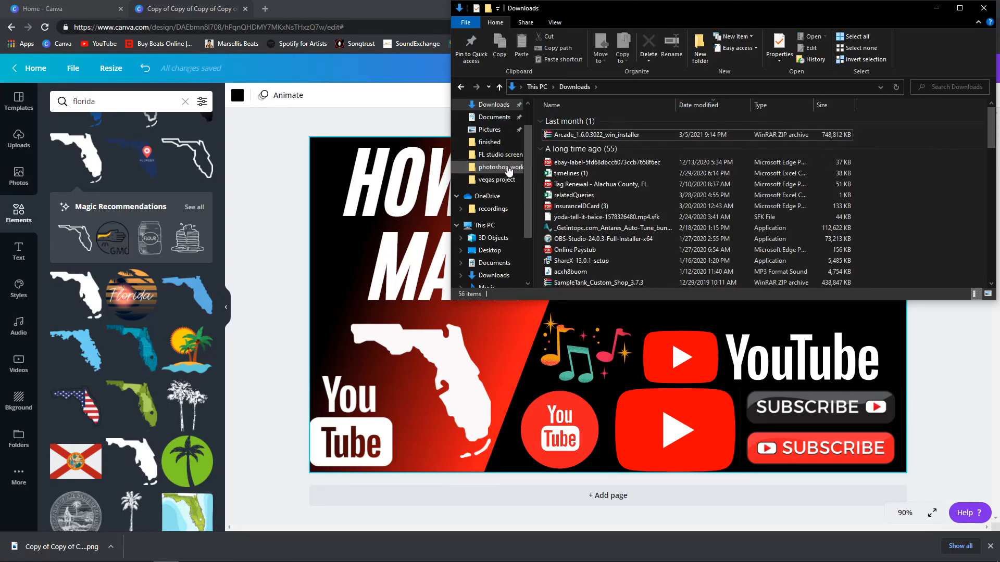
left_click(508, 169)
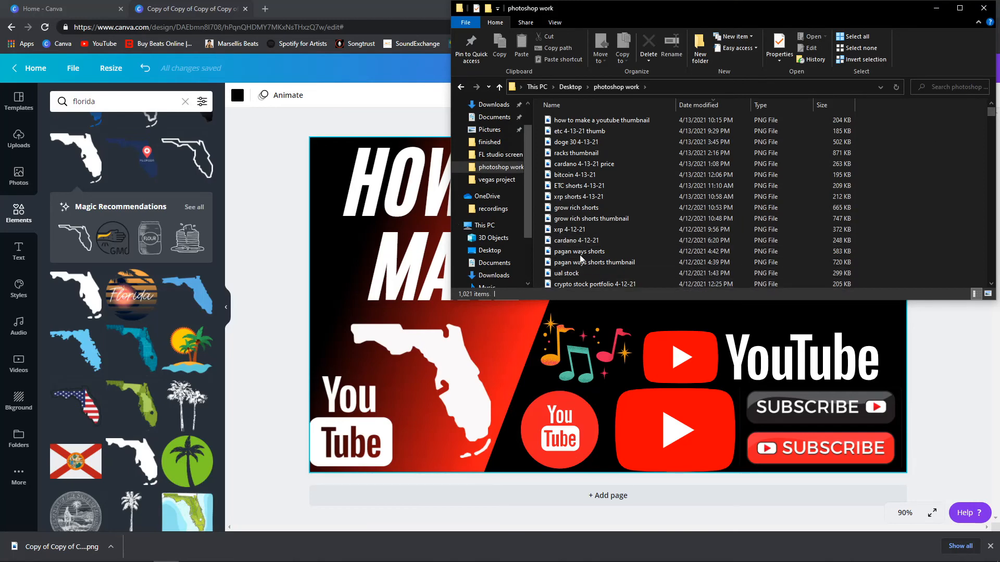
Sort the photoshop work files by date modified, oldest first, and view the MarsellisBeats edit image
mouse_move(991, 115)
left_mouse_down()
mouse_move(988, 286)
mouse_move(985, 107)
left_mouse_up()
left_click(720, 107)
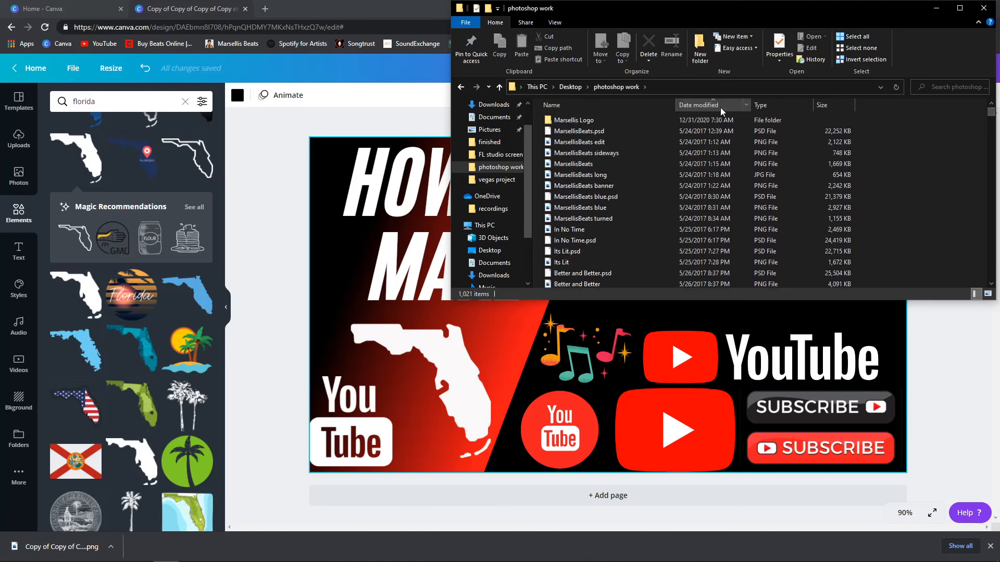
left_click(707, 145)
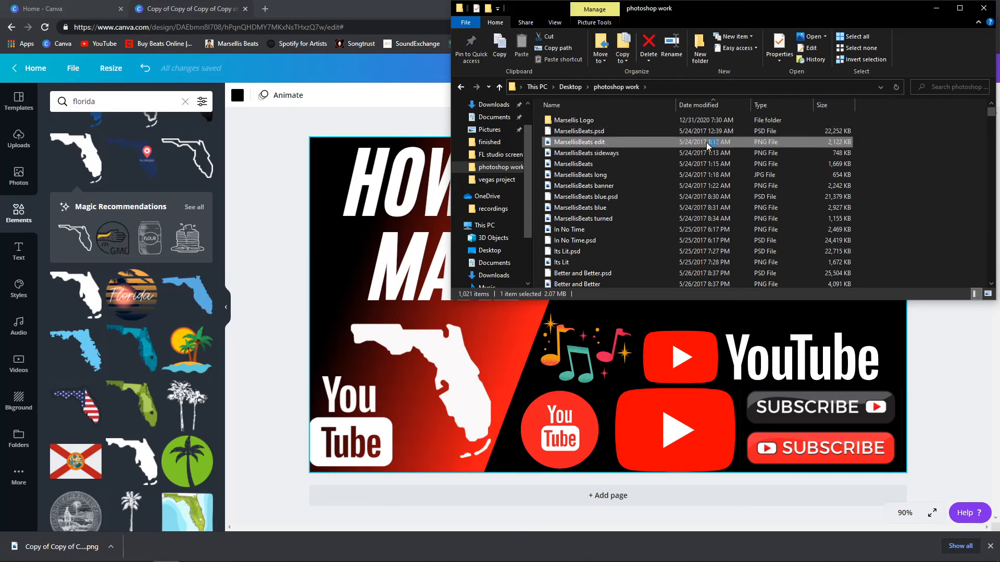
double_click(706, 142)
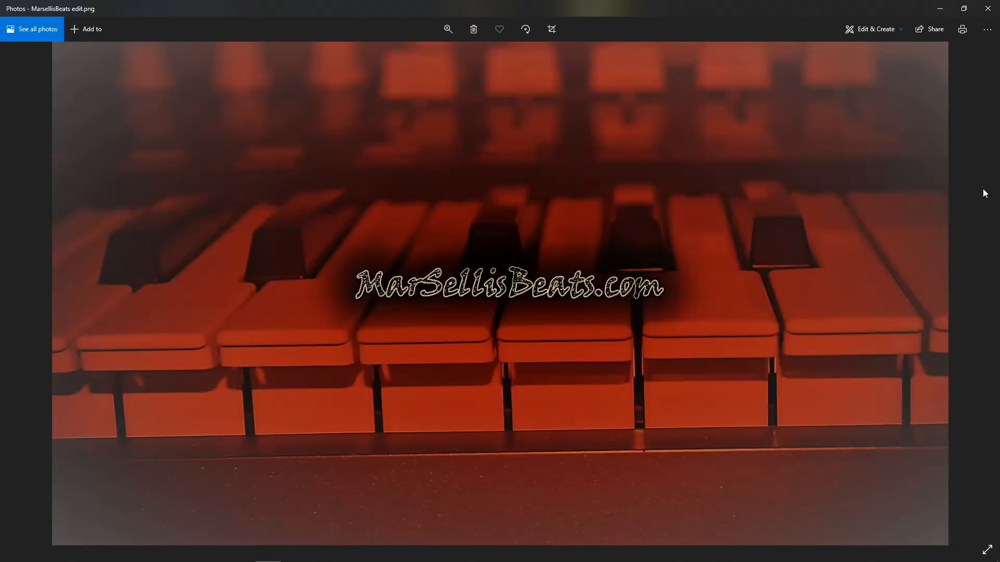
left_click(994, 6)
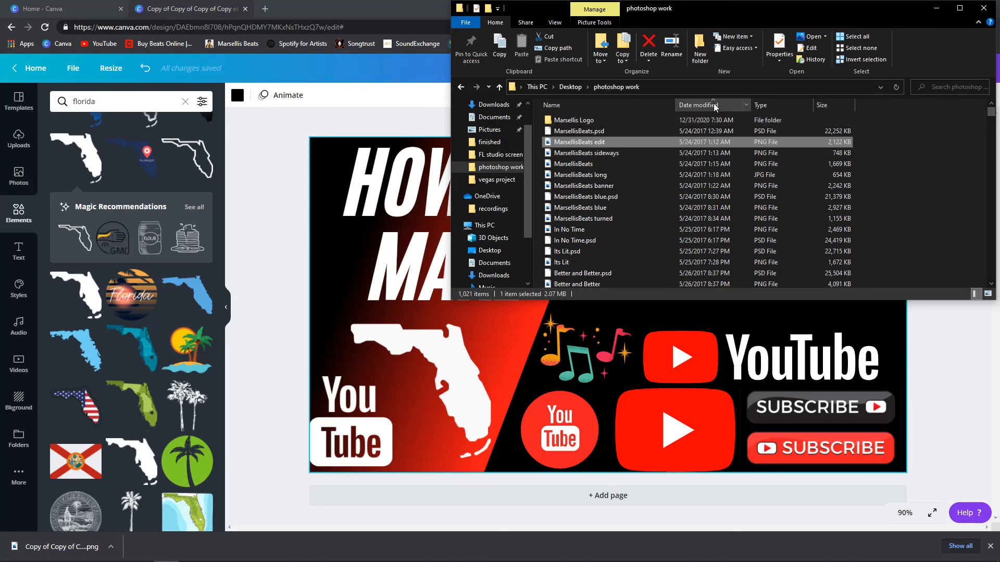
Check the newest files, return to oldest-first order and open the Marsellis Logo folder
left_click(898, 154)
left_click(723, 106)
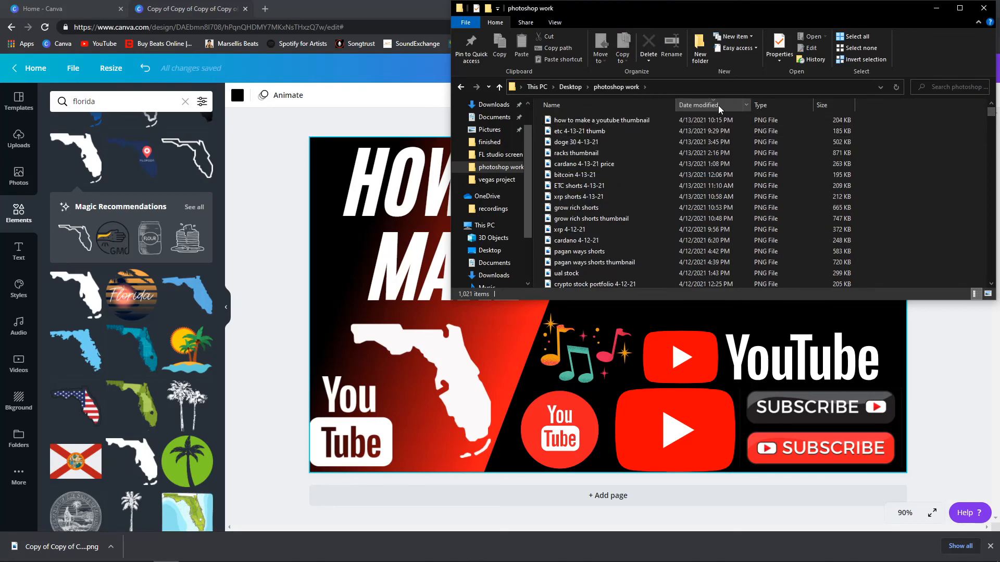
left_click(718, 105)
double_click(641, 117)
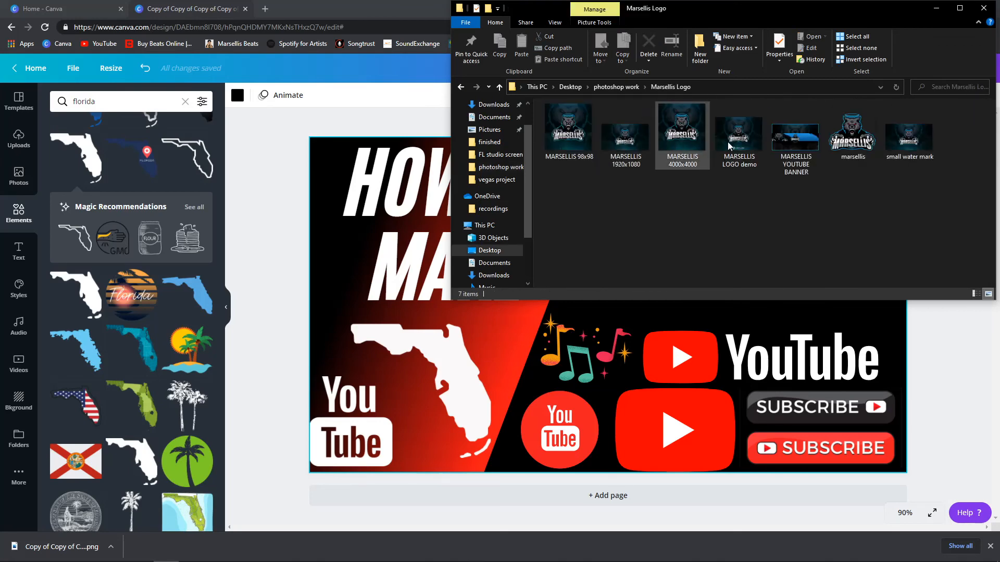
Try to add the marsellis logo PNG from the Marsellis Logo folder to the Canva thumbnail, and reload the design page
left_click(697, 134)
left_click_drag(697, 140, 645, 324)
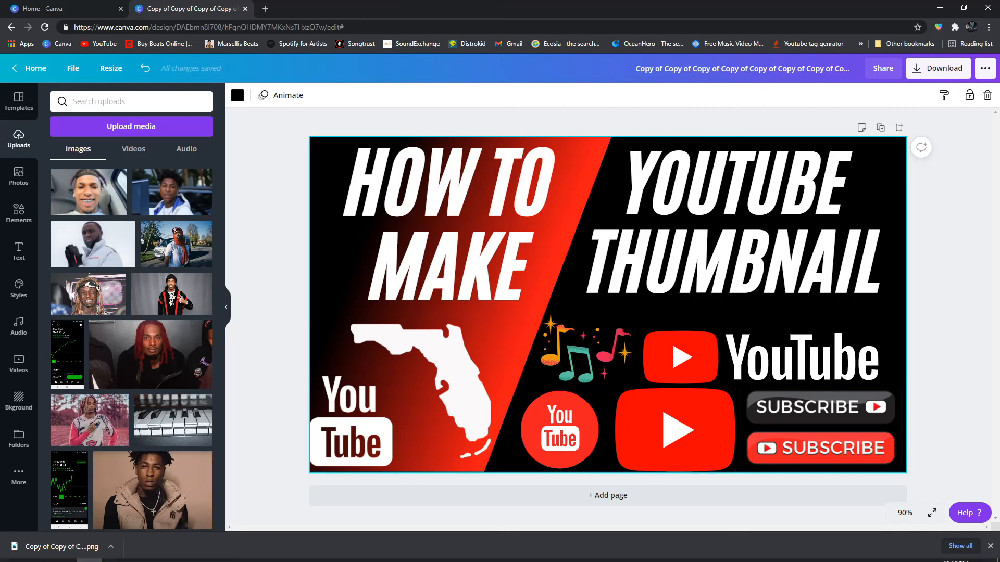
left_click(176, 553)
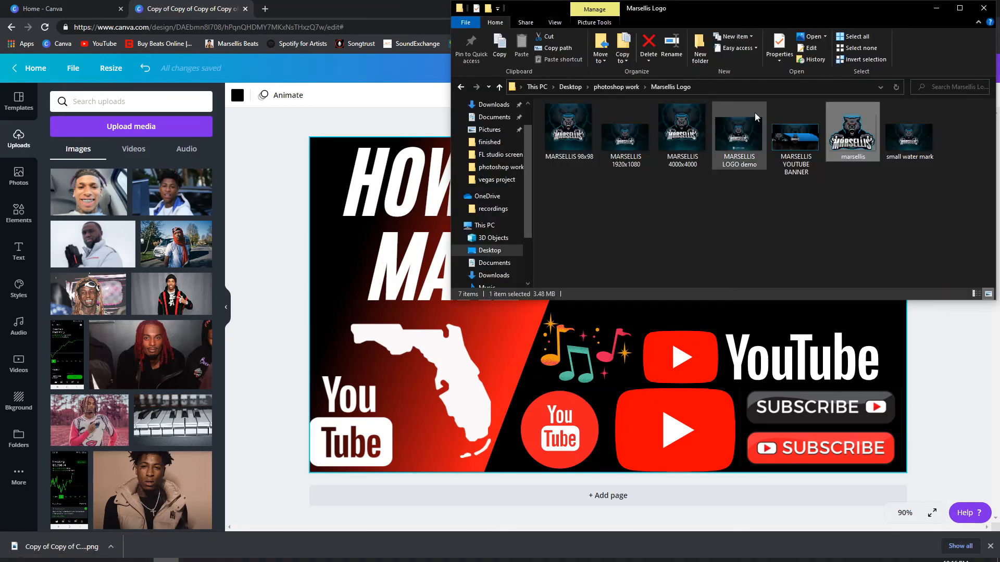
left_click_drag(853, 135, 582, 382)
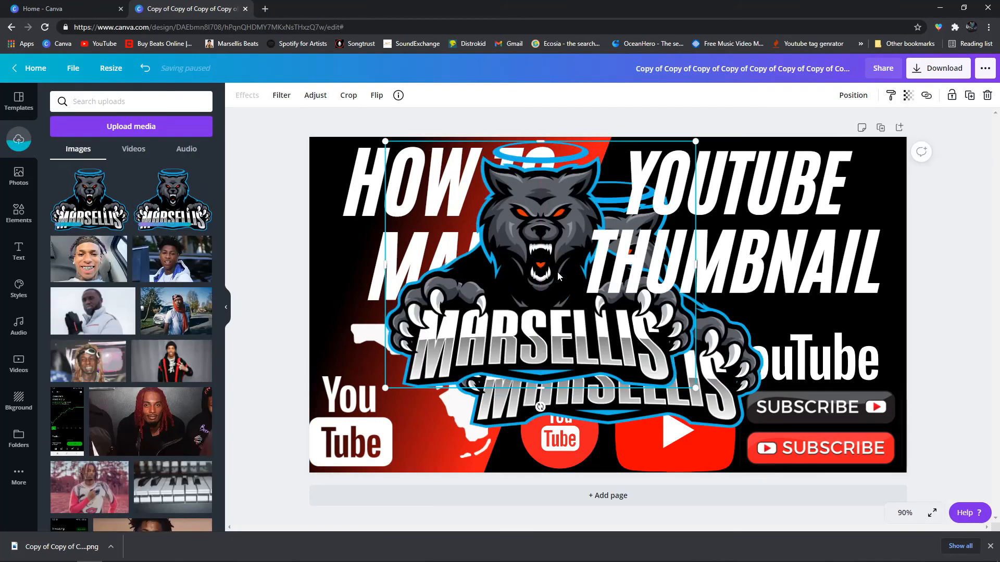
key("Delete")
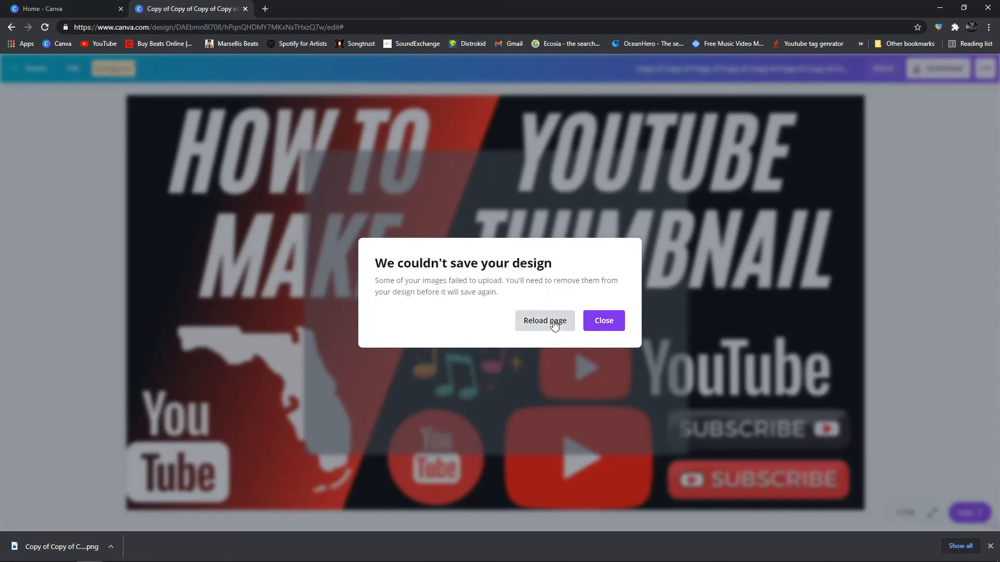
left_click(570, 319)
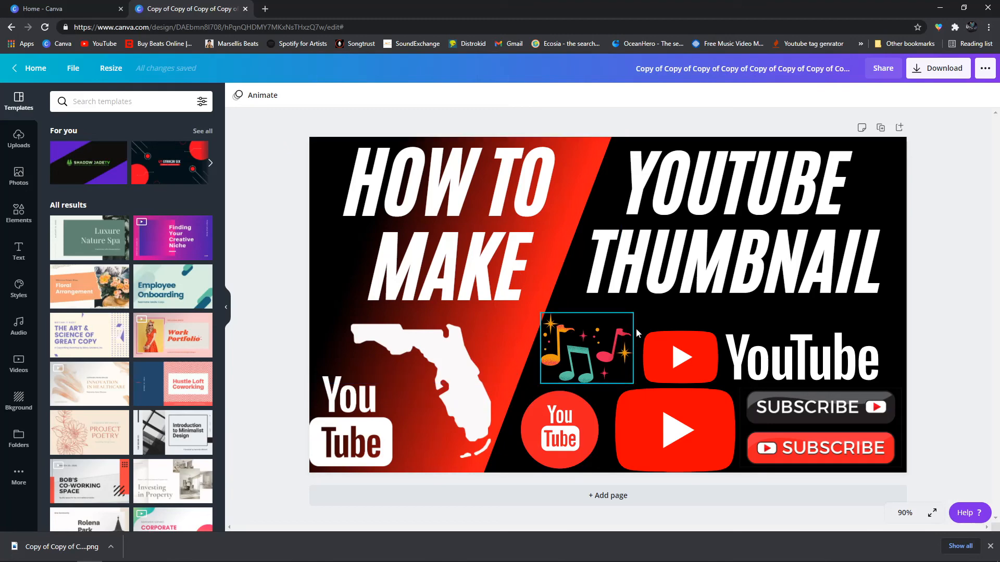
Try again to place the marsellis logo and move it toward the YOUTUBE THUMBNAIL text, and reload the design page
mouse_move(242, 552)
mouse_move(165, 552)
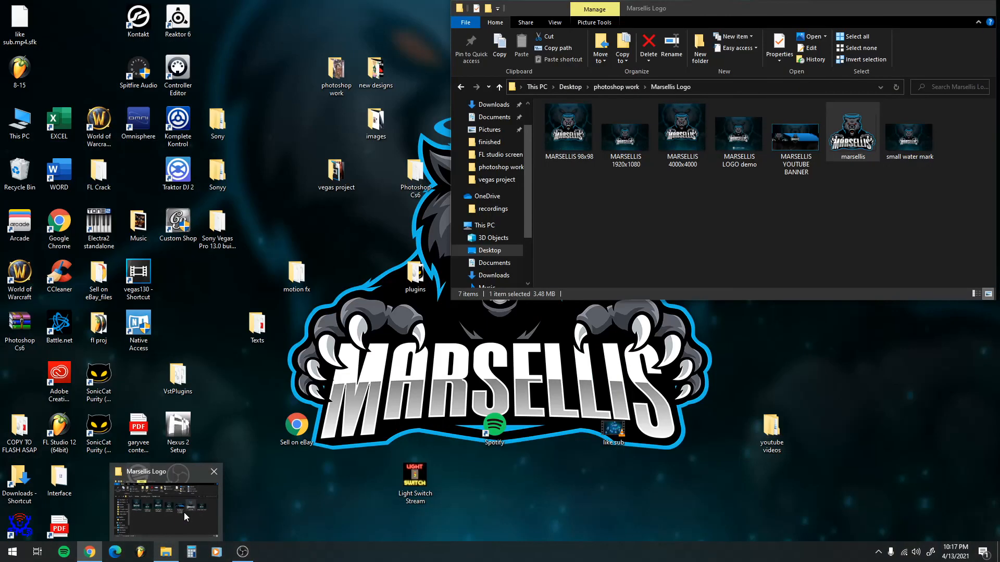
left_click(183, 513)
left_click_drag(853, 132, 604, 389)
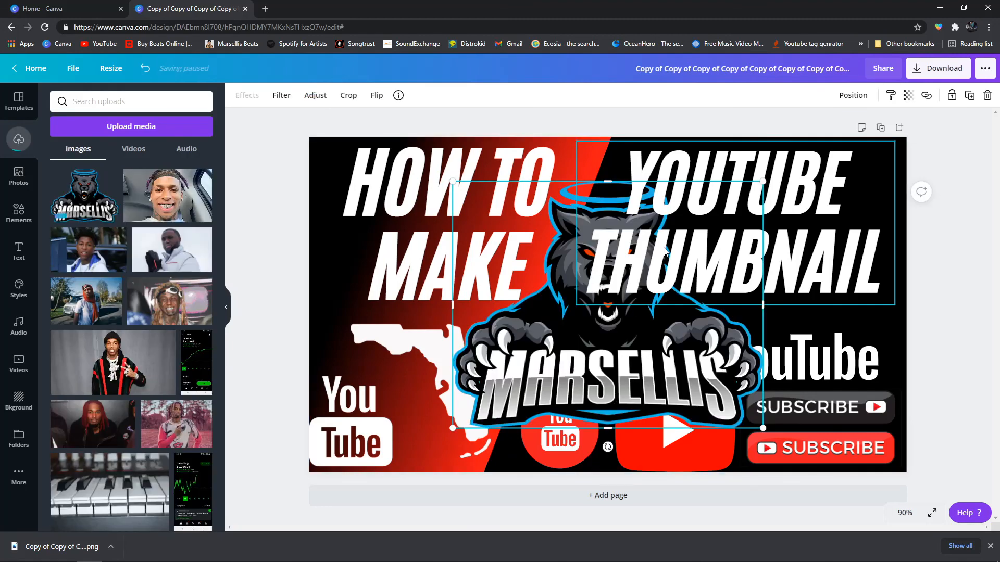
left_click_drag(632, 318, 764, 286)
right_click(763, 321)
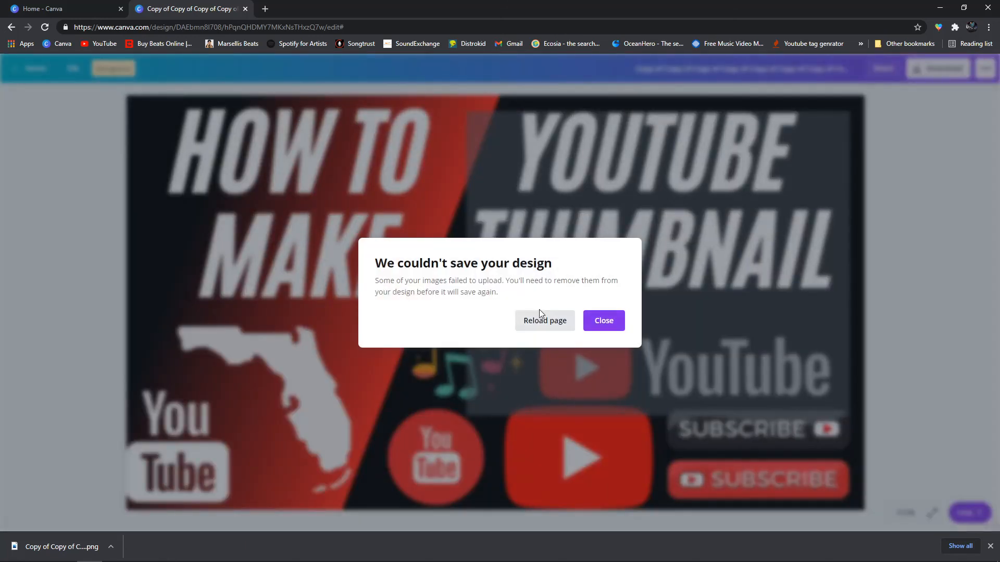
left_click(538, 322)
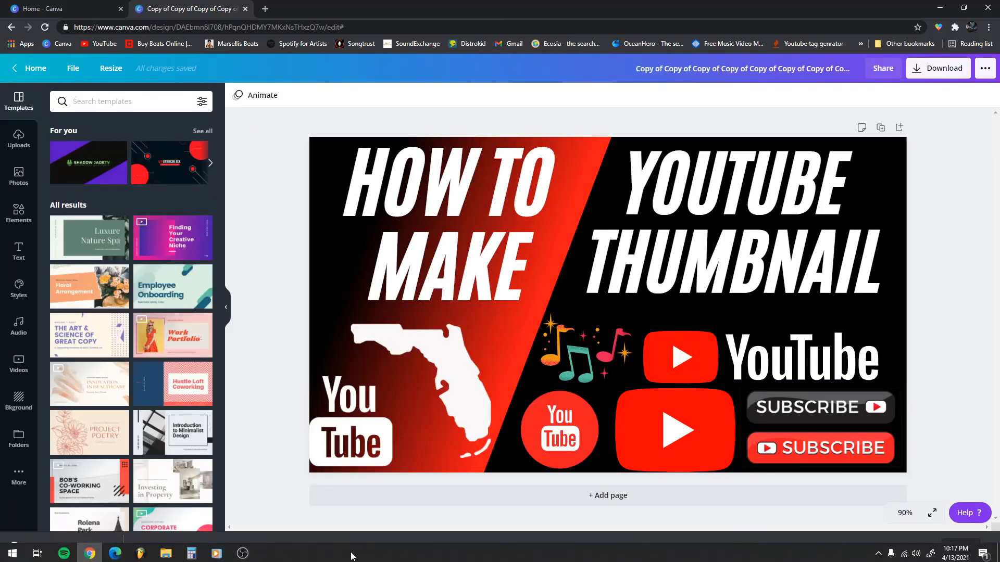
Try to add the marsellis logo PNG and send it backward behind the other thumbnail elements, and reload the design page
left_click(165, 552)
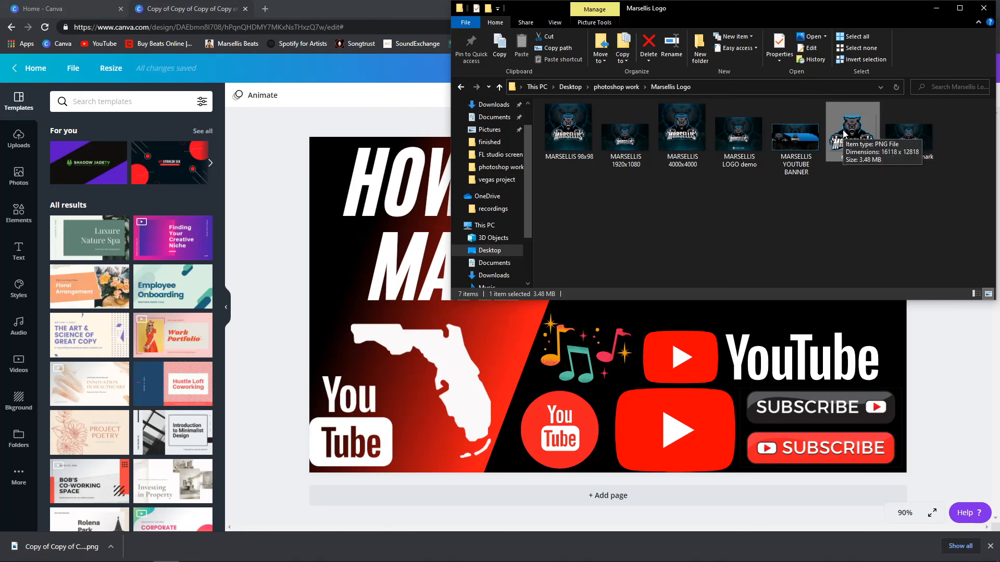
left_click_drag(843, 131, 745, 349)
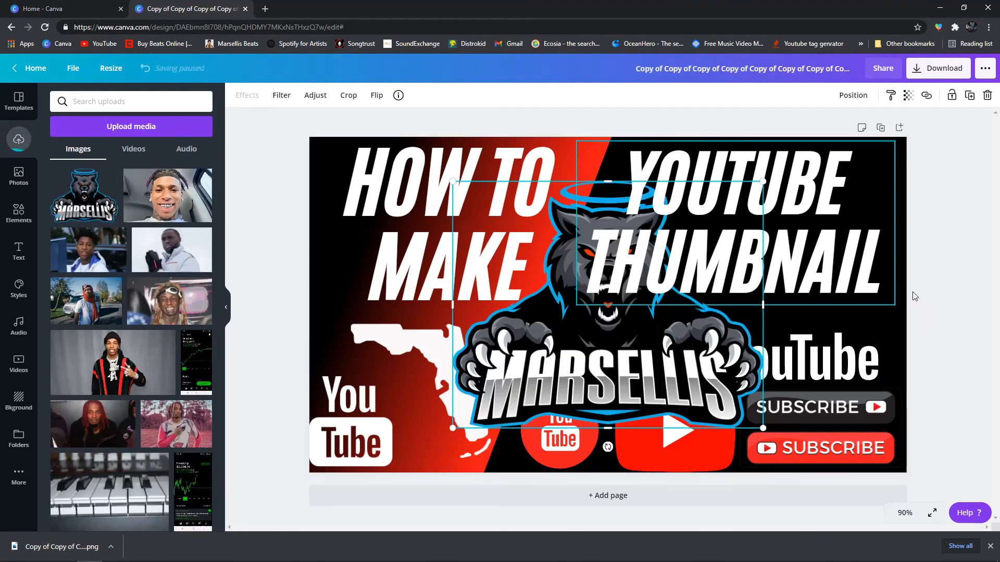
right_click(645, 335)
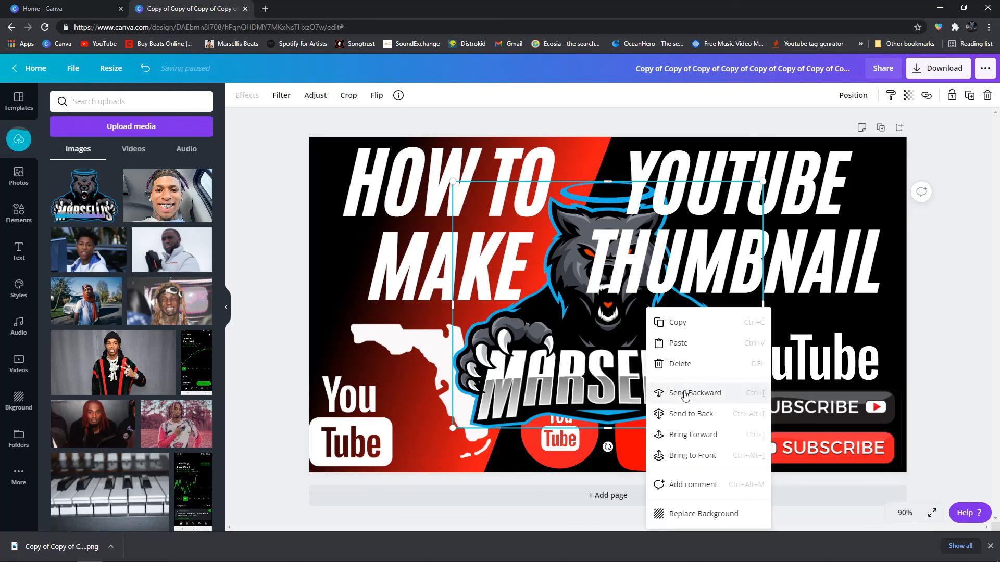
left_click(685, 394)
right_click(640, 323)
left_click(689, 393)
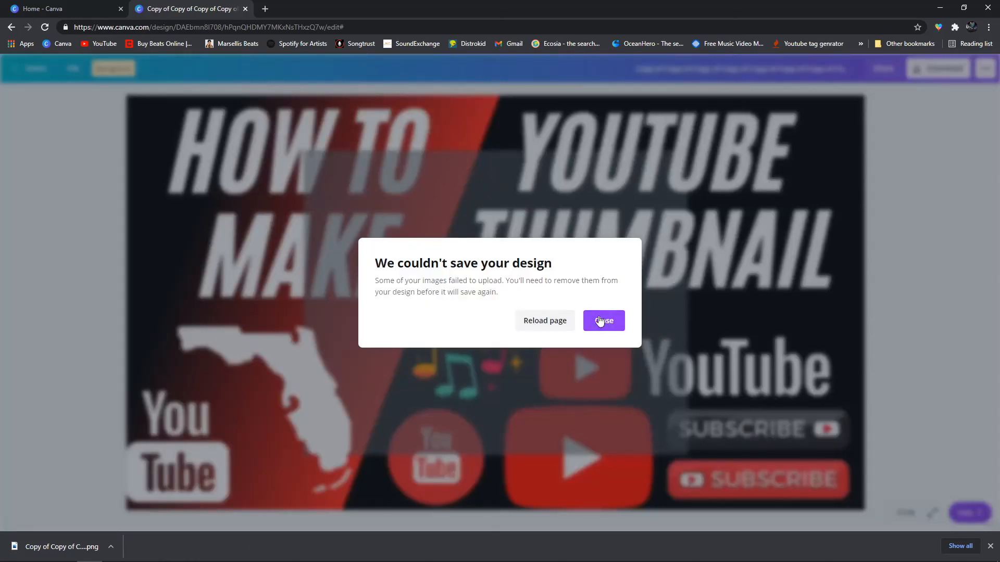
left_click(552, 321)
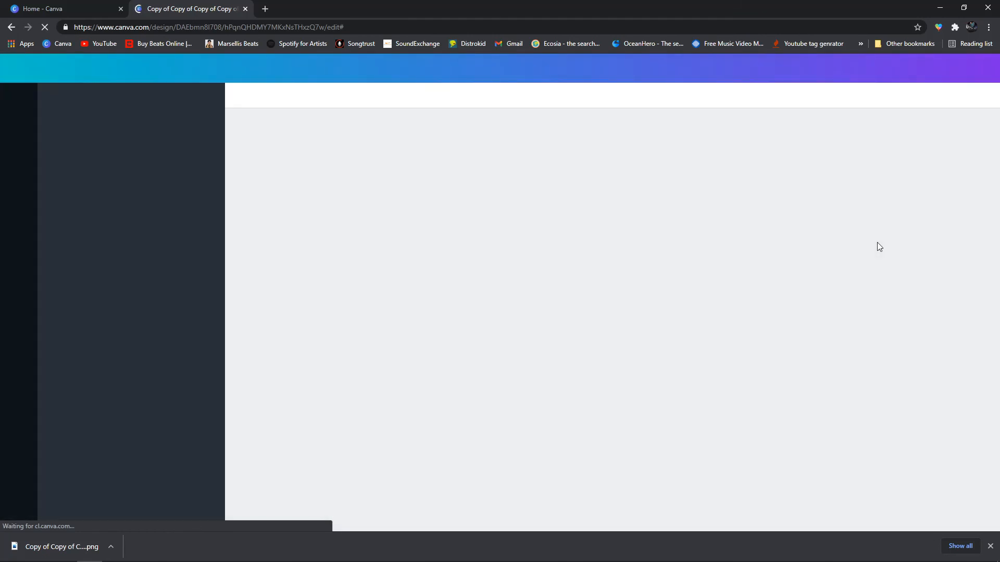